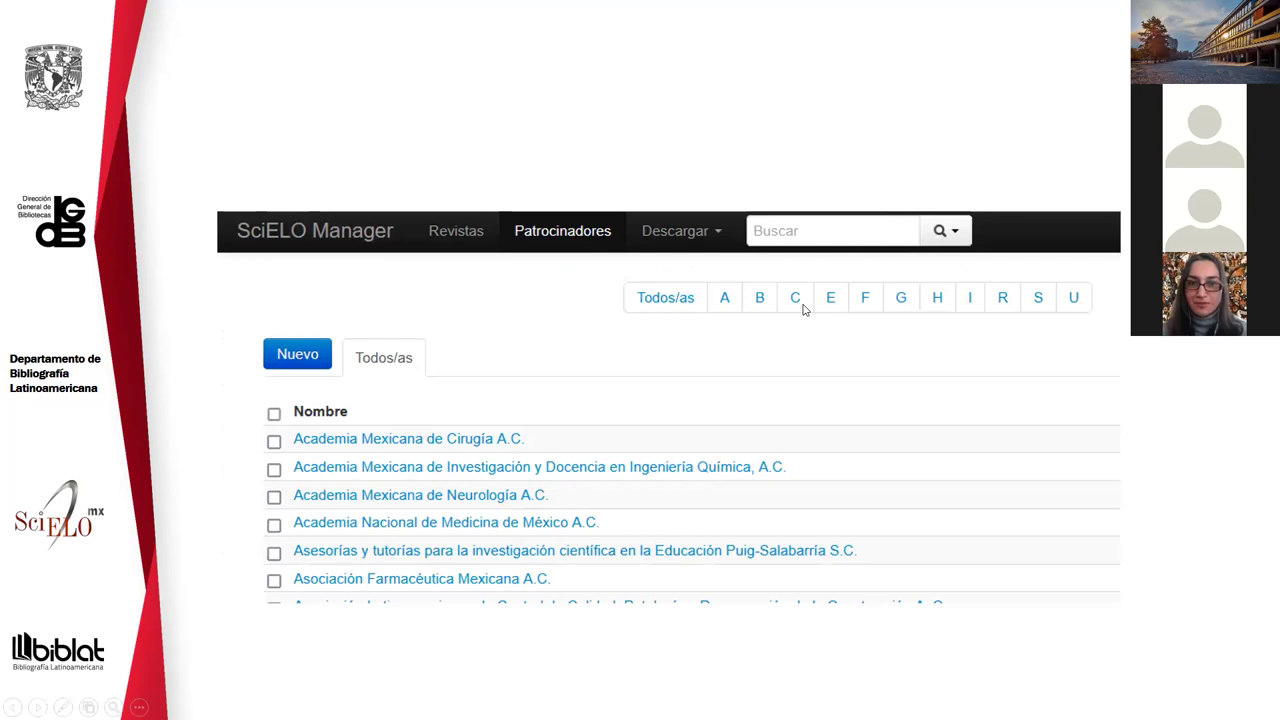
Leave the slide show, switch to SciELO Manager in the browser and open the Prob. Des journal record for editing.
key(Escape)
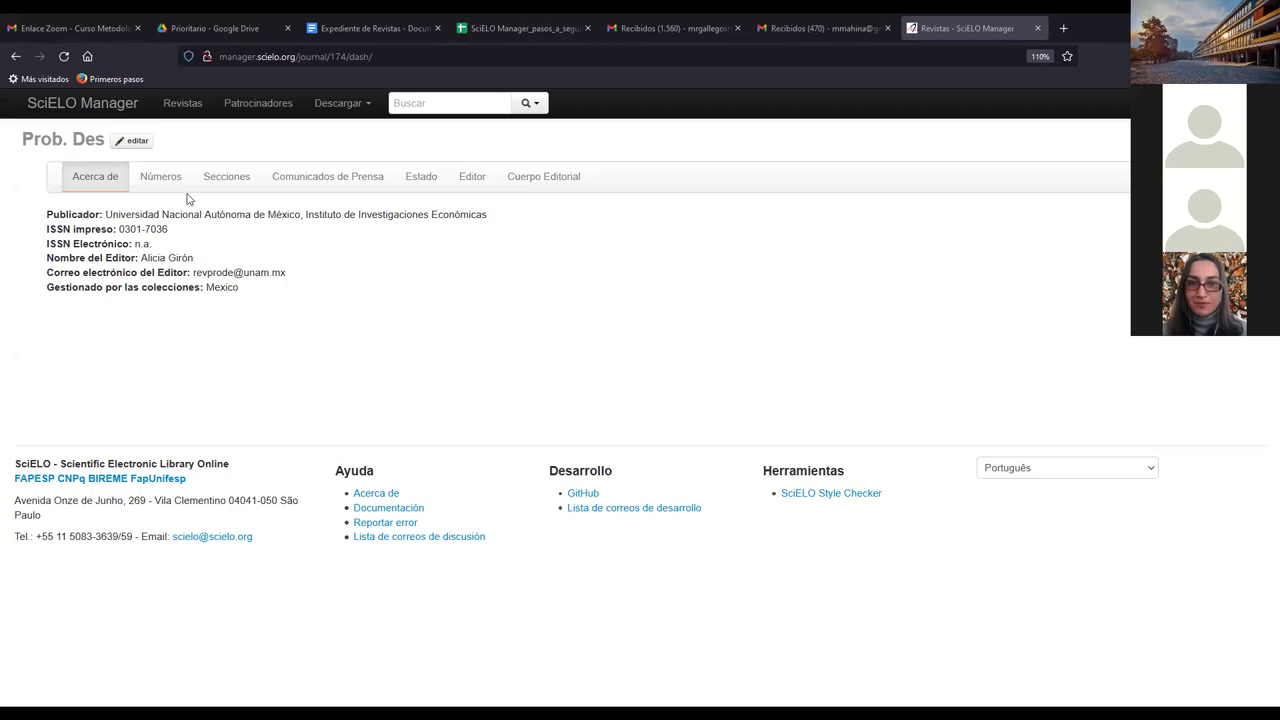
click(137, 141)
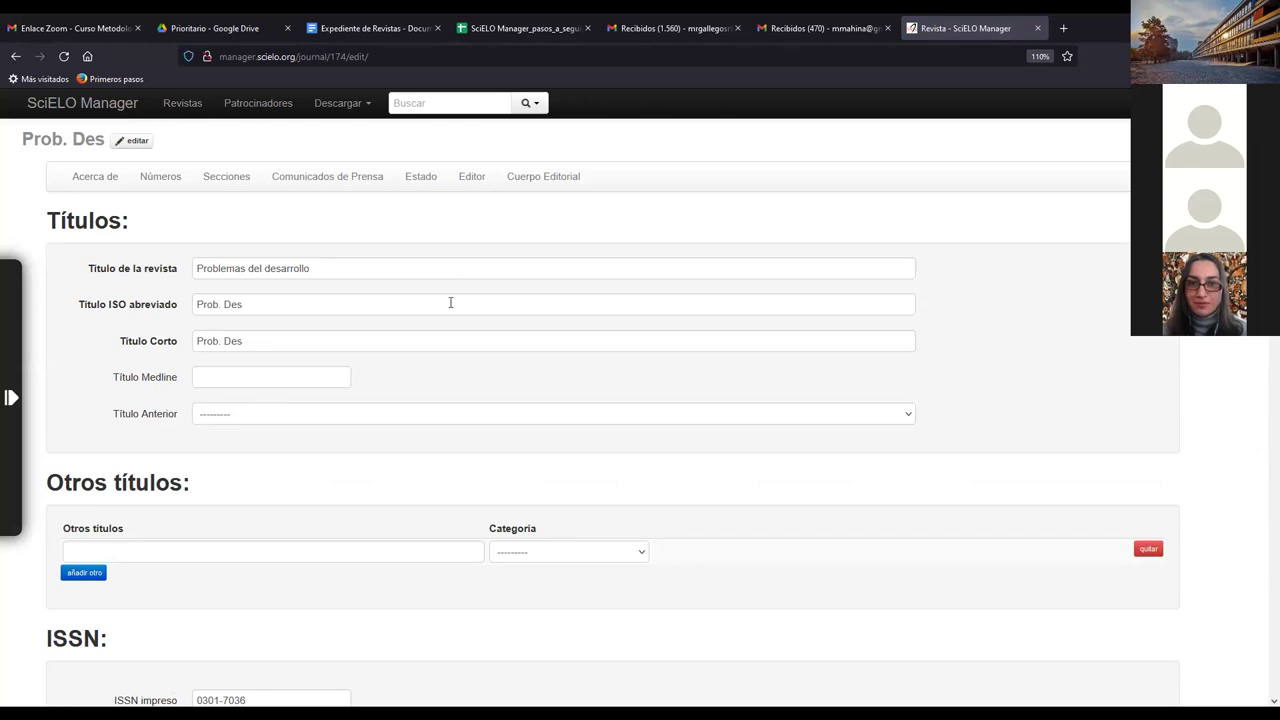
scroll(450, 305, down, 5)
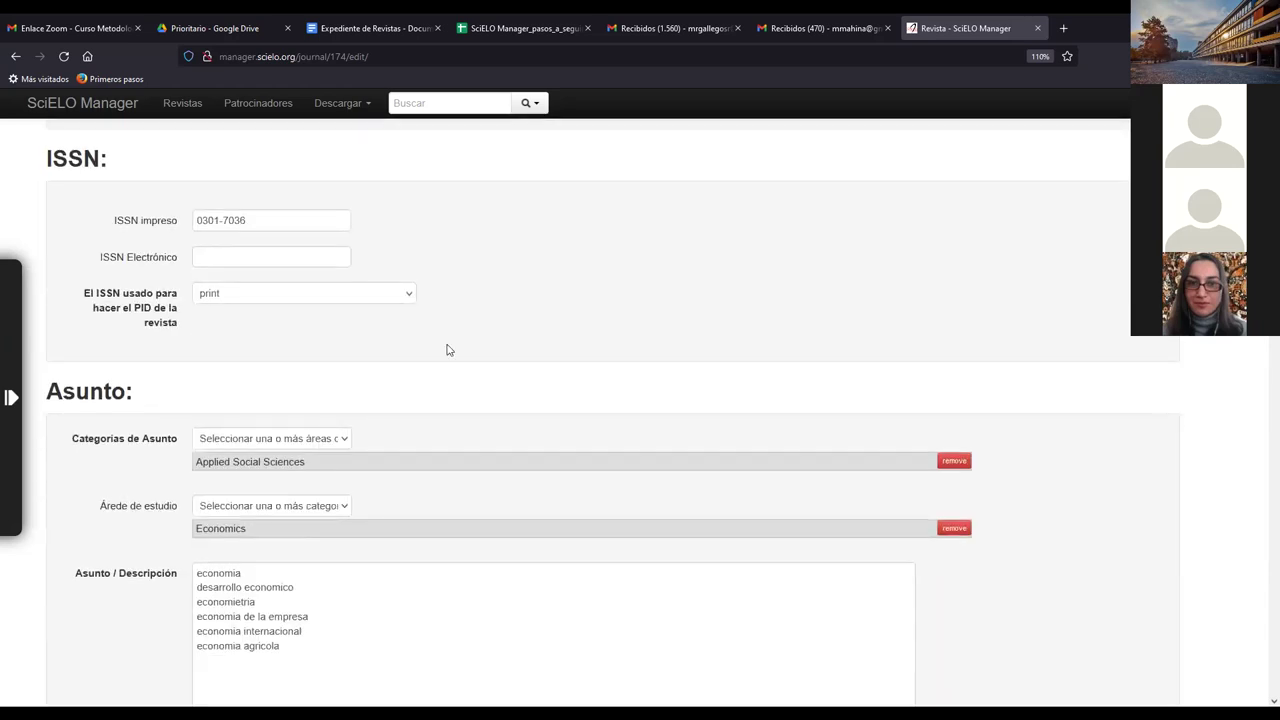
scroll(448, 349, up, 3)
scroll(448, 349, up, 2)
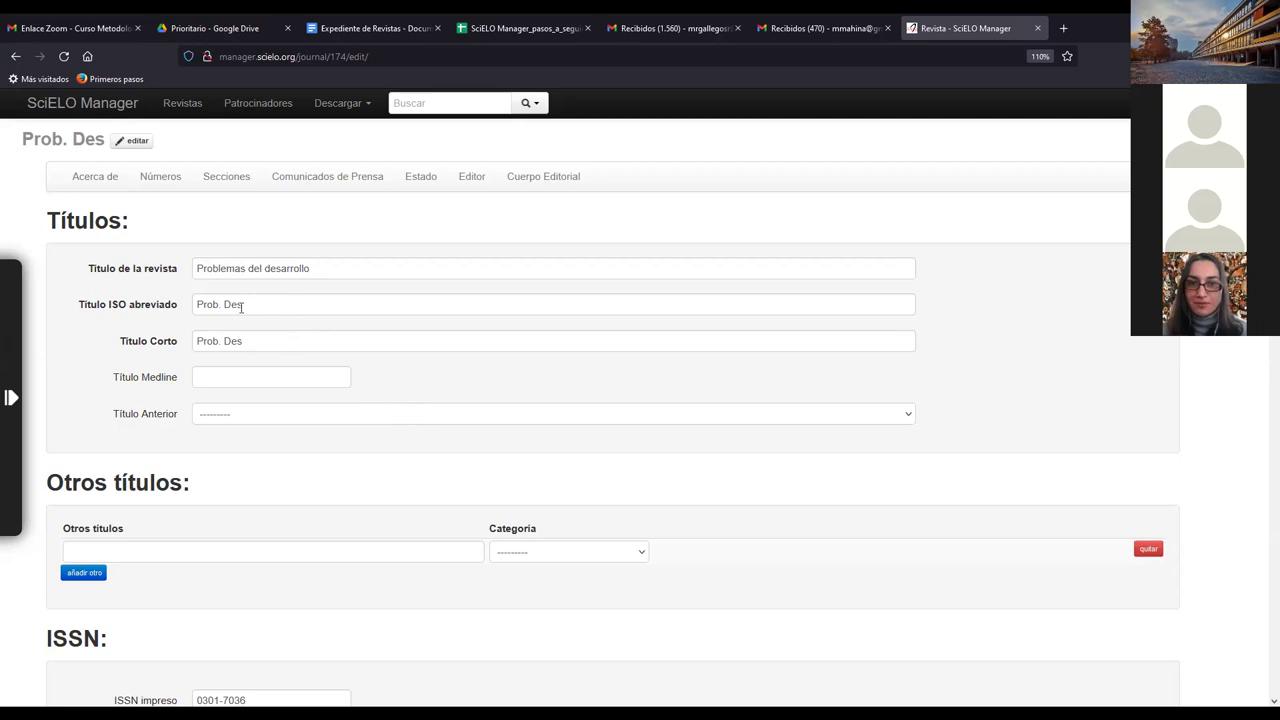
Examine the journal's title fields in the Títulos section and the list of journals offered for Título Anterior.
scroll(240, 307, down, 3)
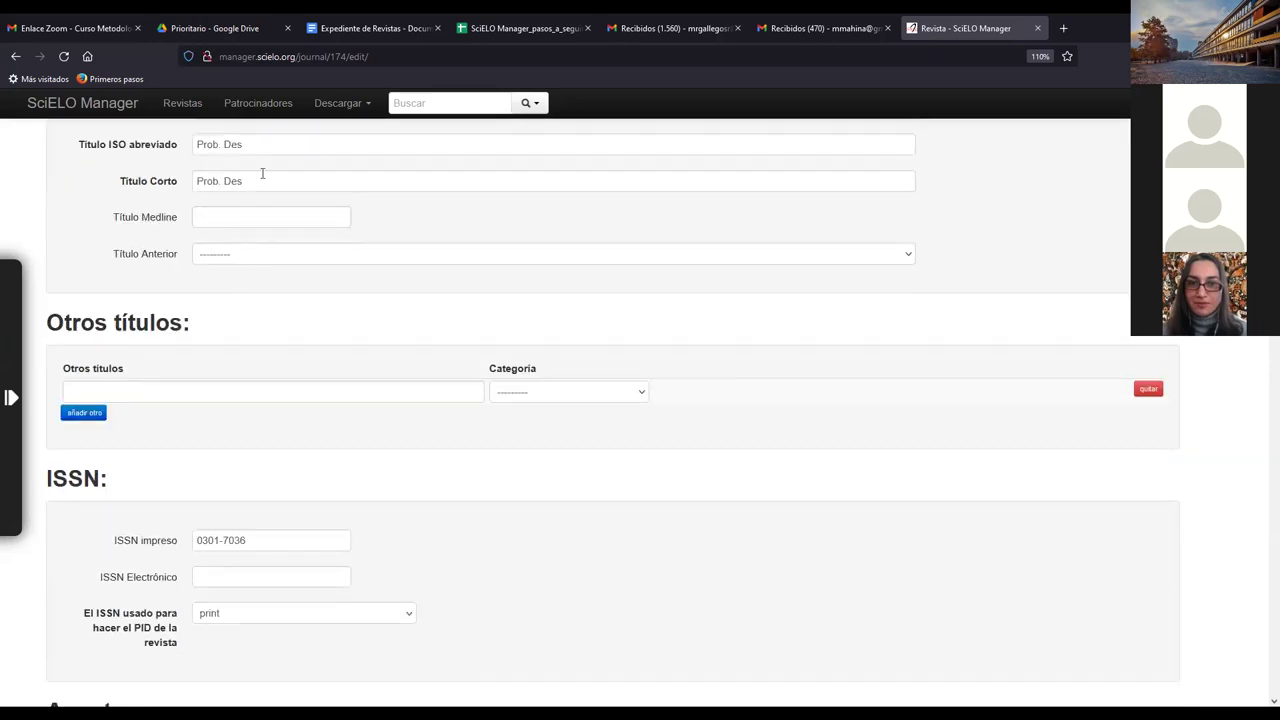
scroll(251, 278, up, 2)
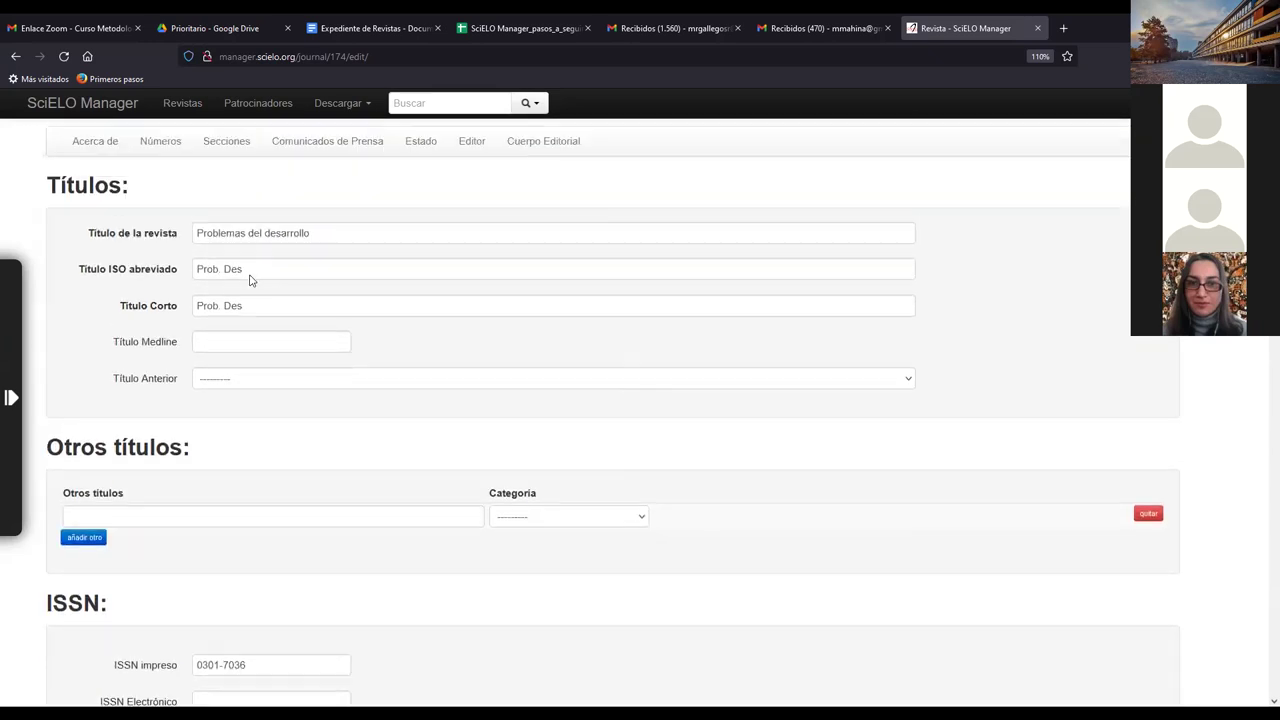
scroll(250, 280, up, 1)
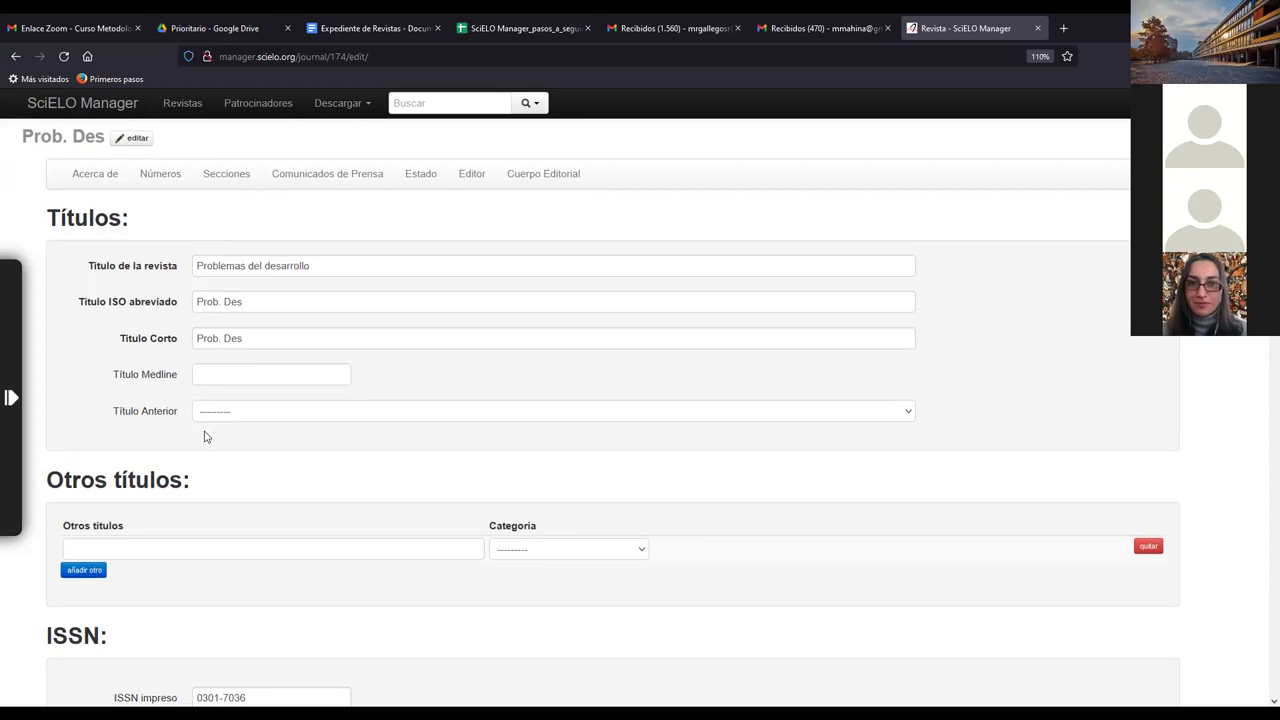
scroll(204, 436, down, 3)
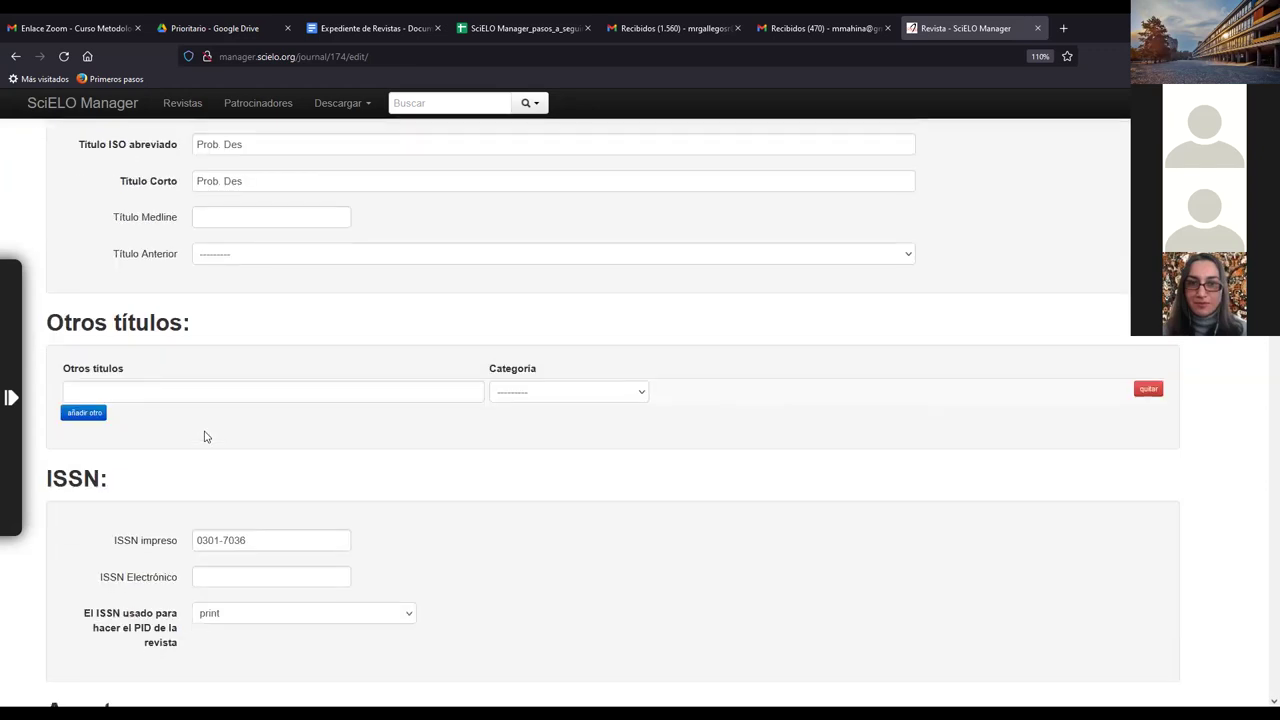
click(468, 262)
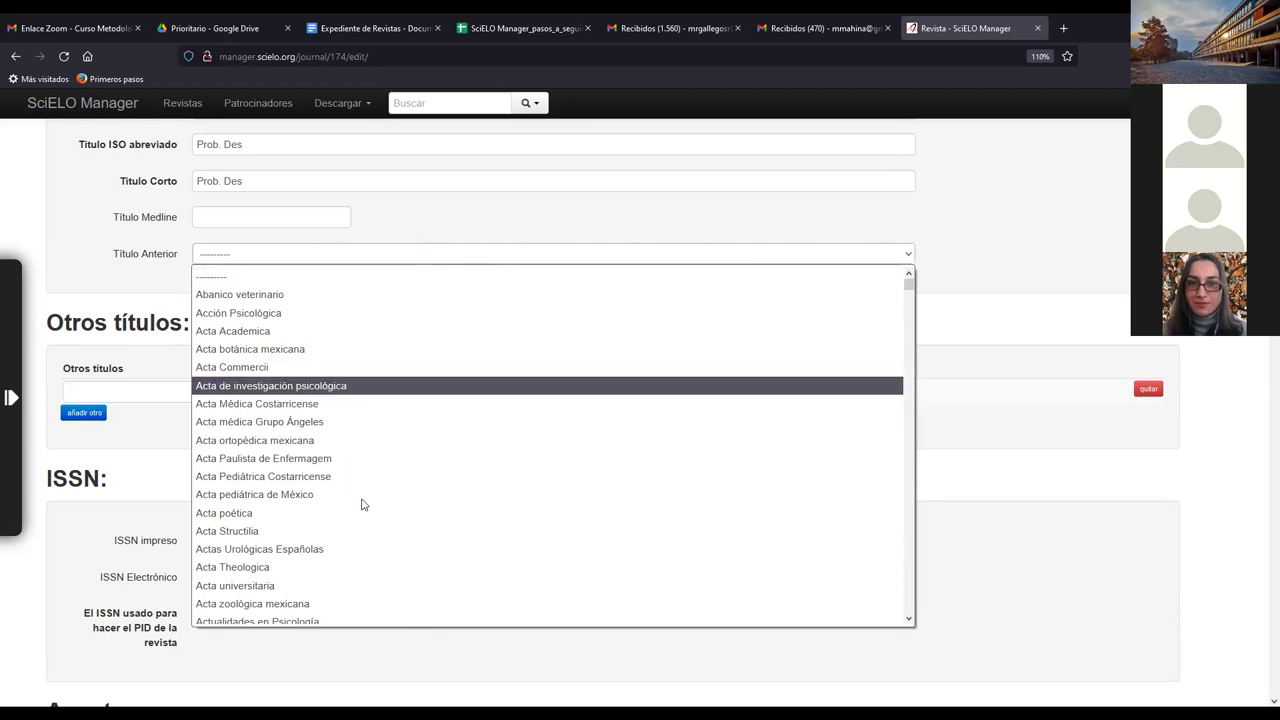
click(415, 217)
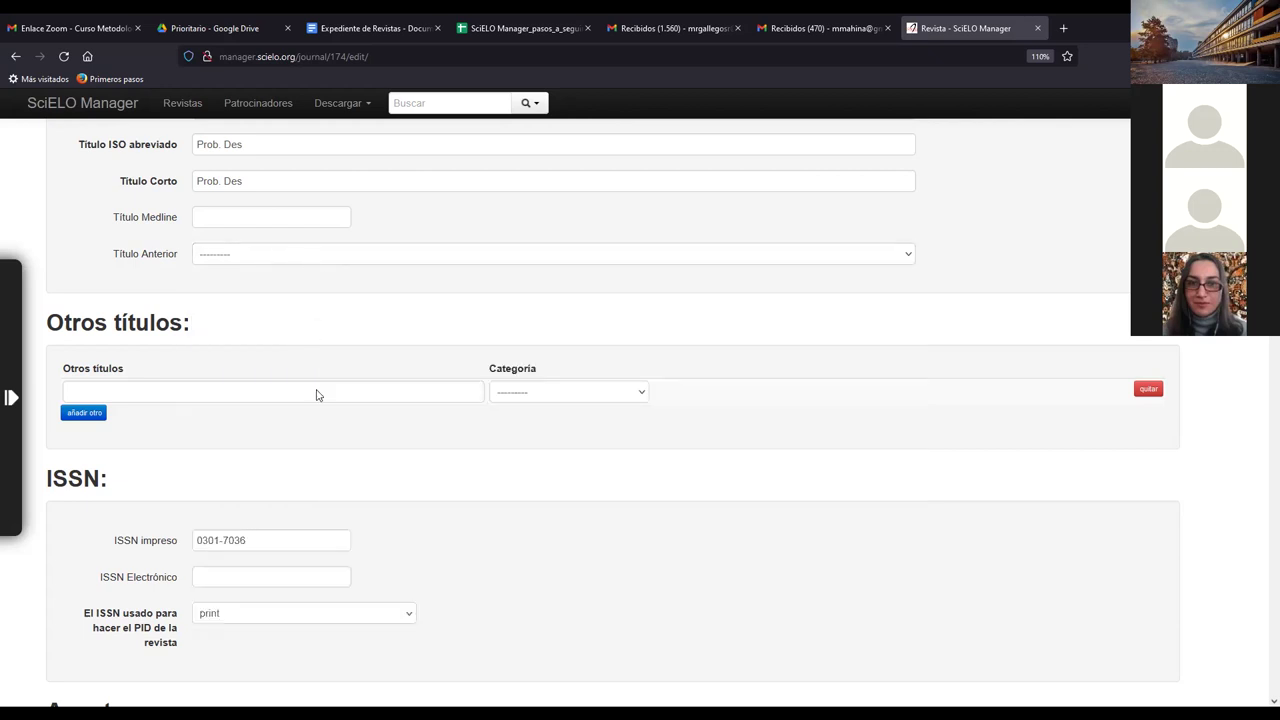
key(alt+Down)
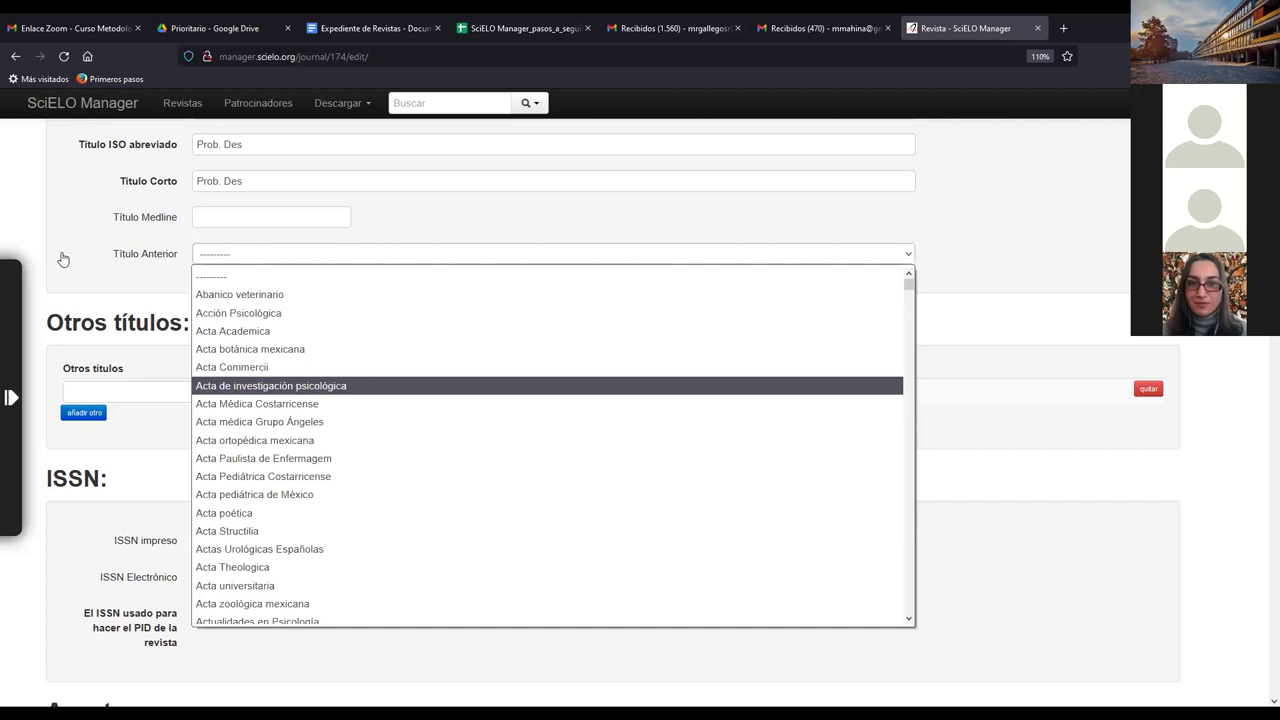
scroll(303, 473, down, 4)
scroll(233, 432, up, 4)
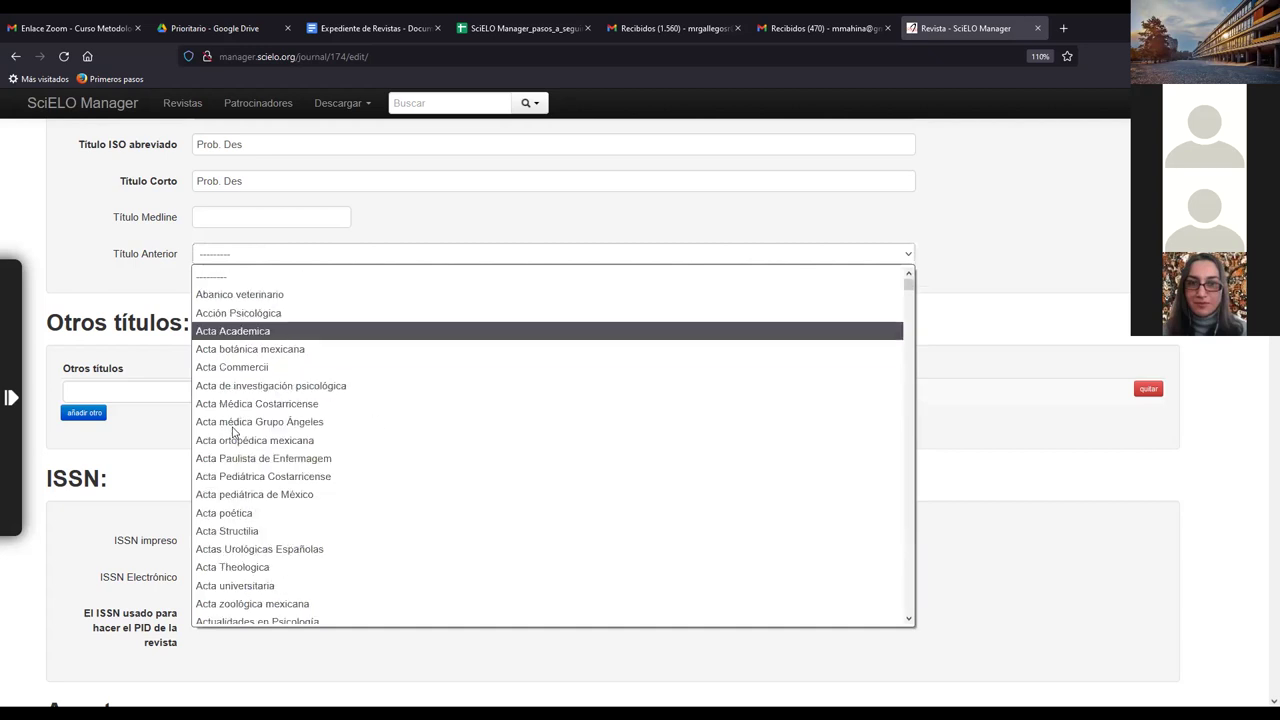
key(Escape)
Examine the category options for Otros títulos and the ISSN type options used to build the journal's PID.
scroll(289, 280, down, 3)
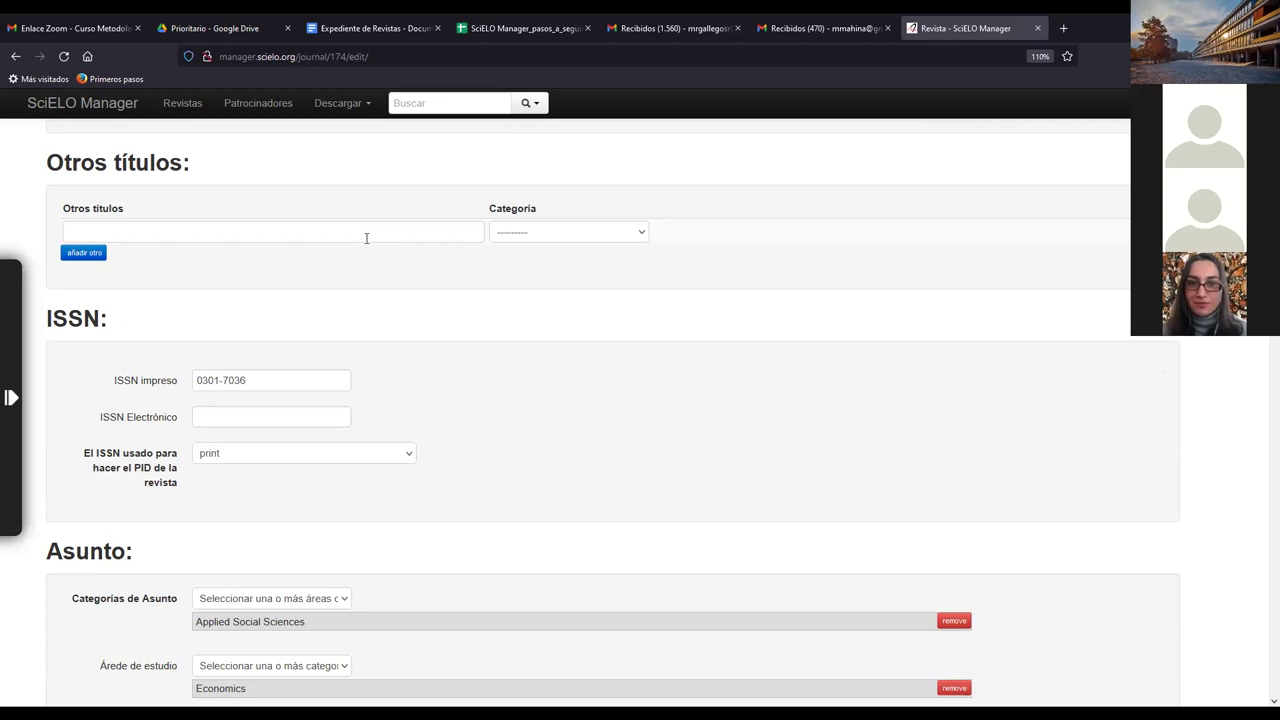
click(637, 236)
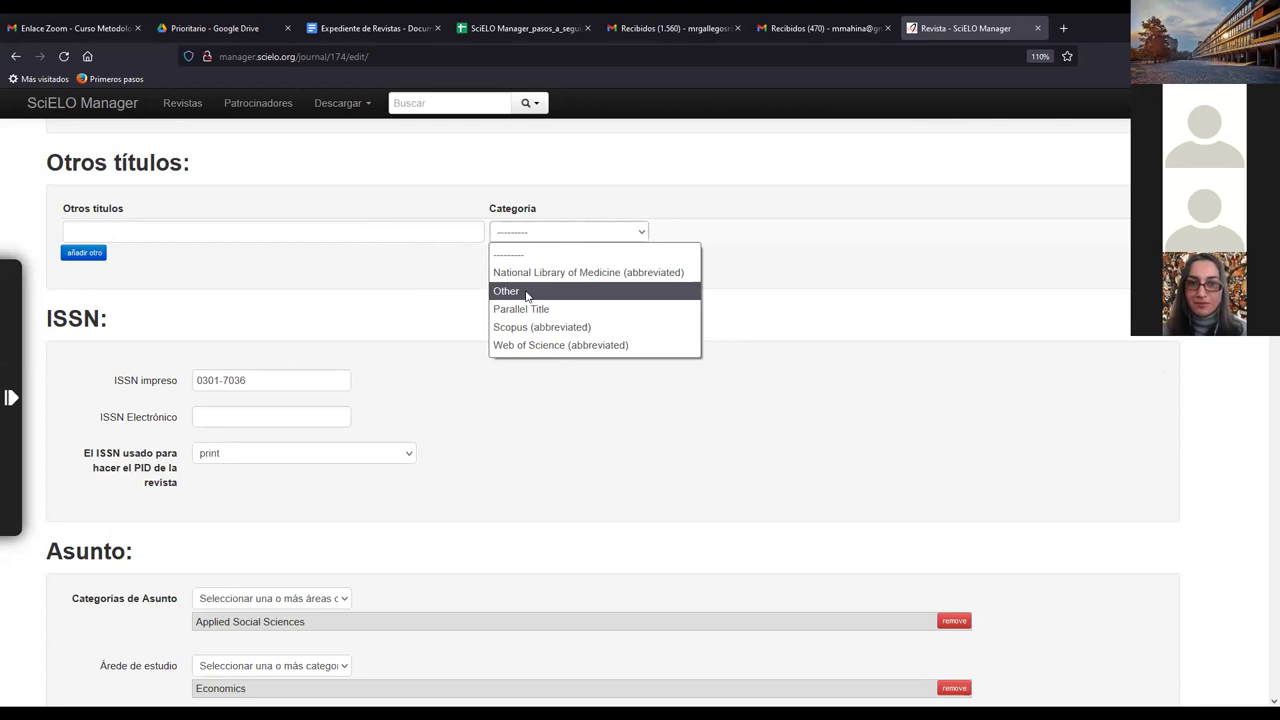
scroll(325, 320, up, 3)
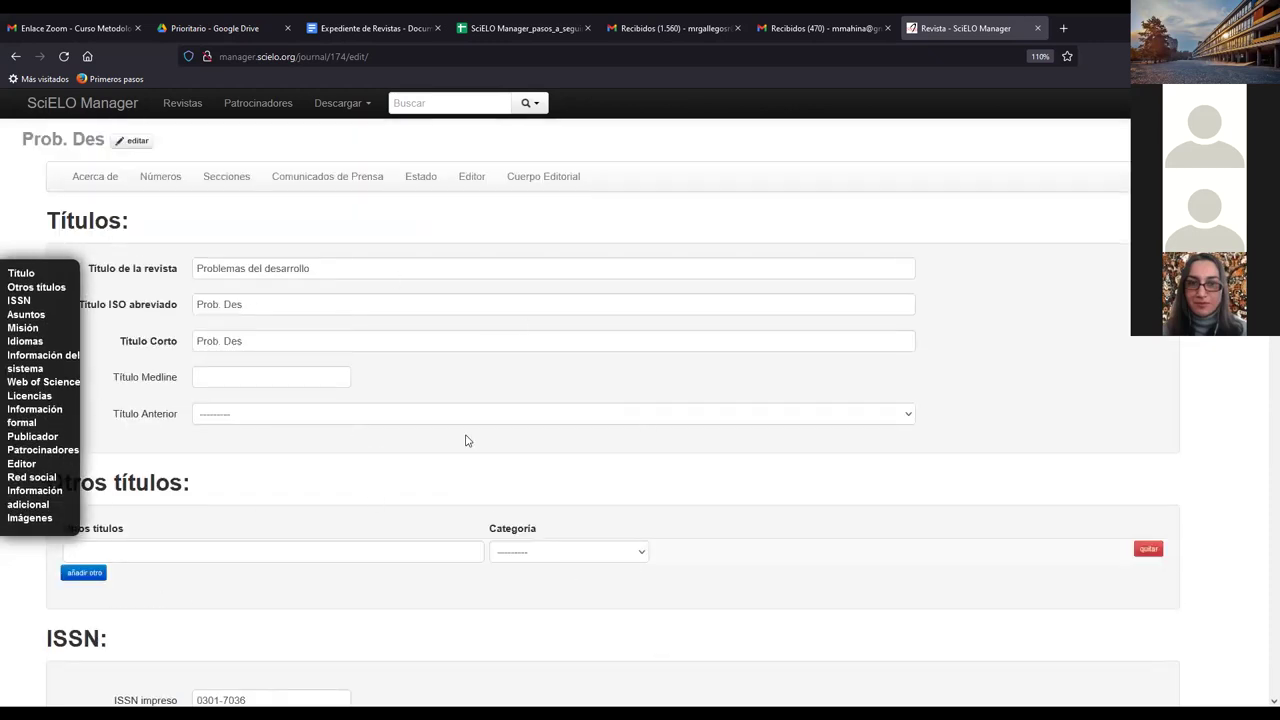
scroll(466, 437, down, 2)
scroll(317, 440, down, 2)
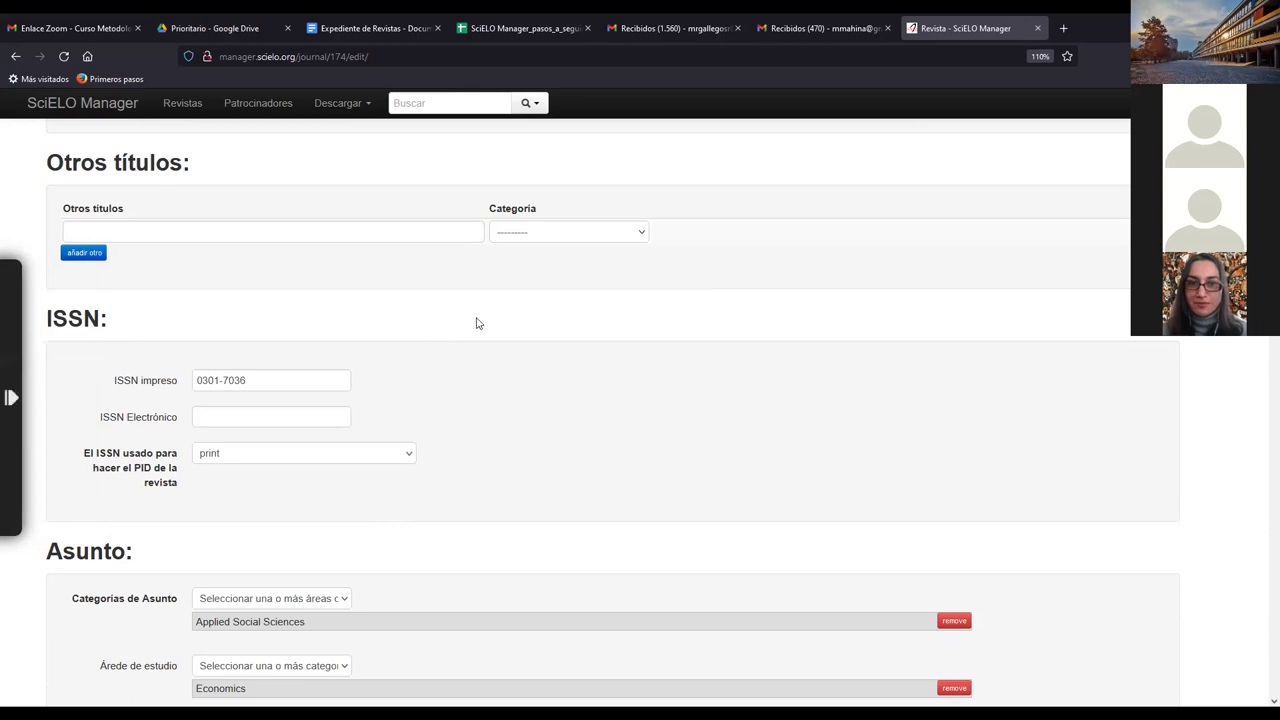
scroll(515, 343, down, 2)
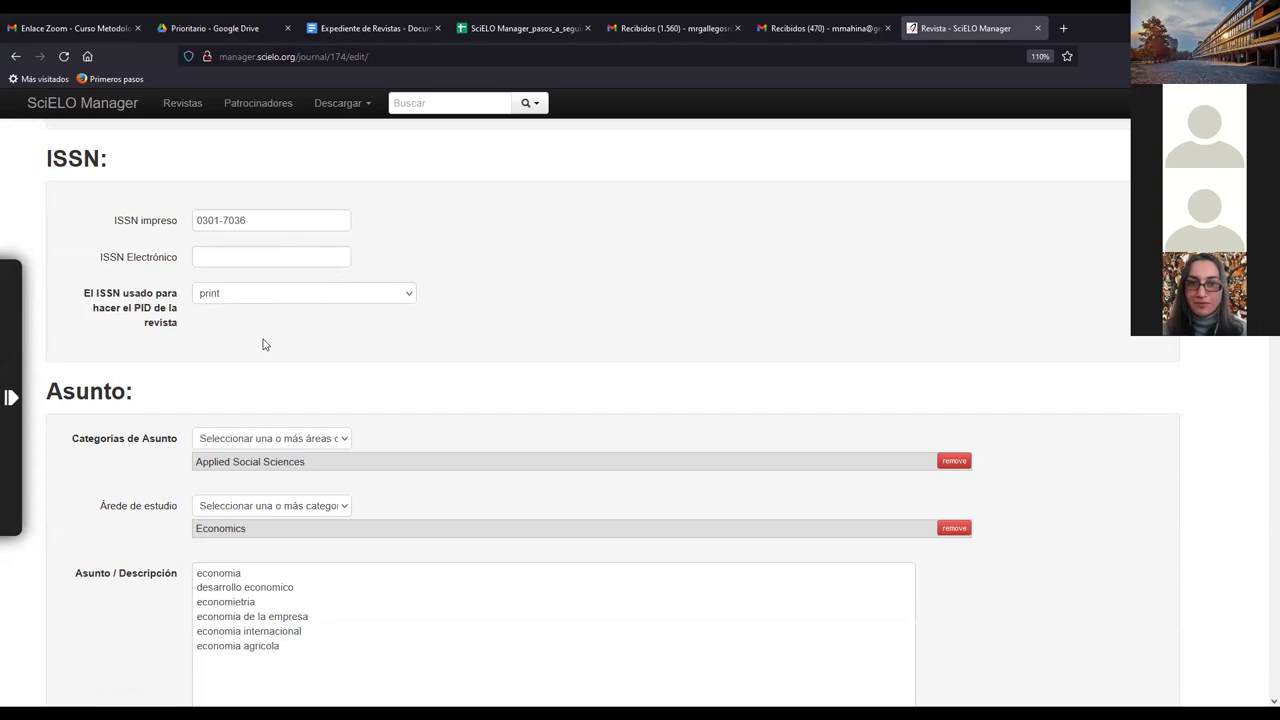
click(407, 300)
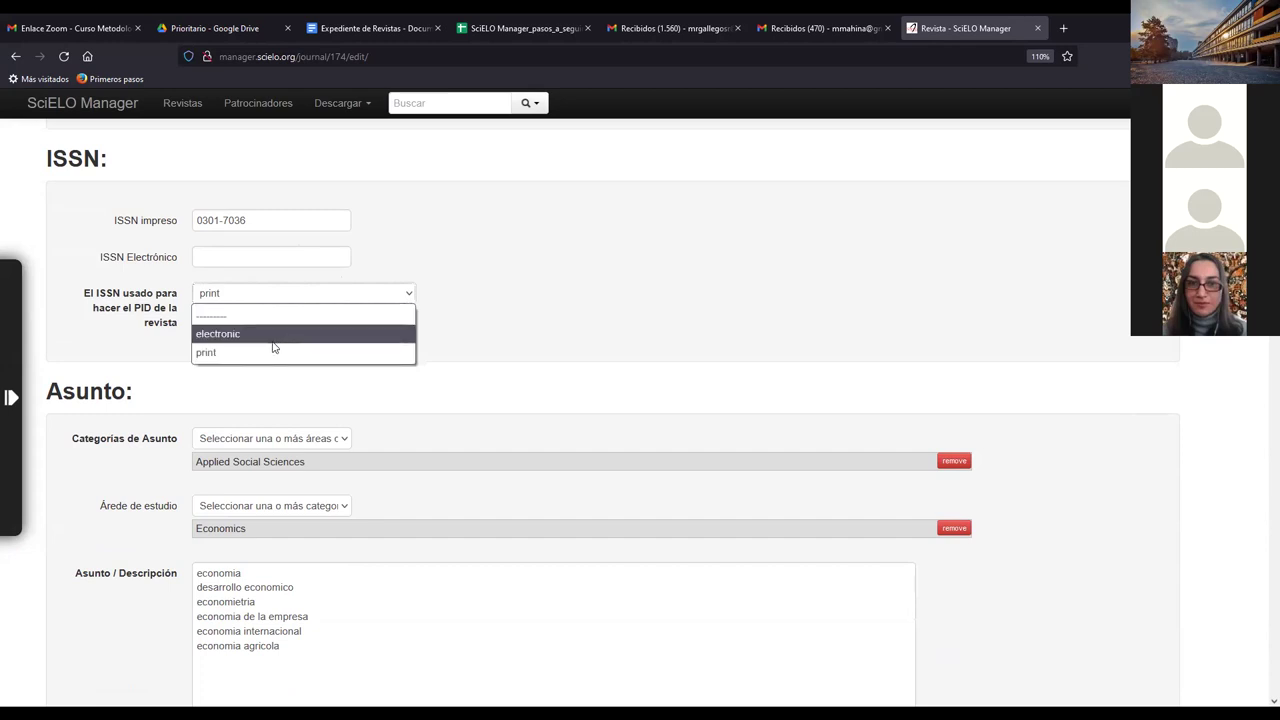
click(242, 380)
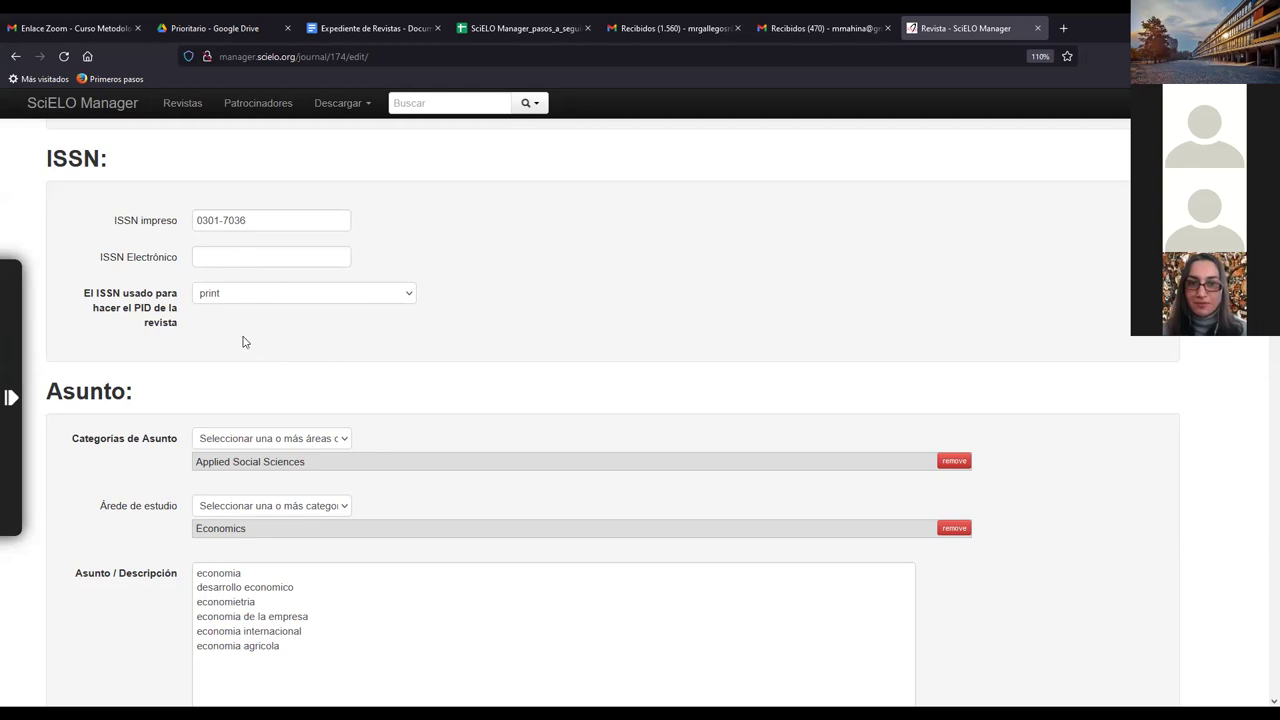
Examine the Asunto section's subject category options, study area options and subject description terms.
scroll(242, 342, down, 3)
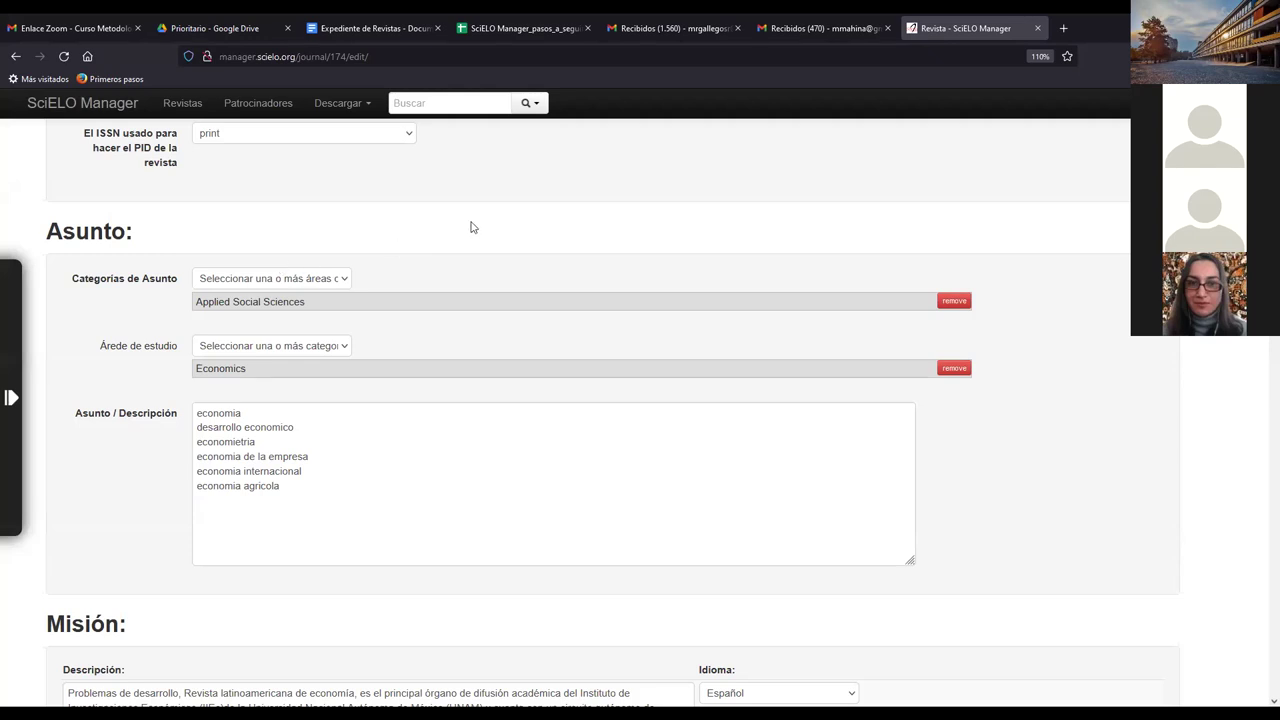
click(342, 290)
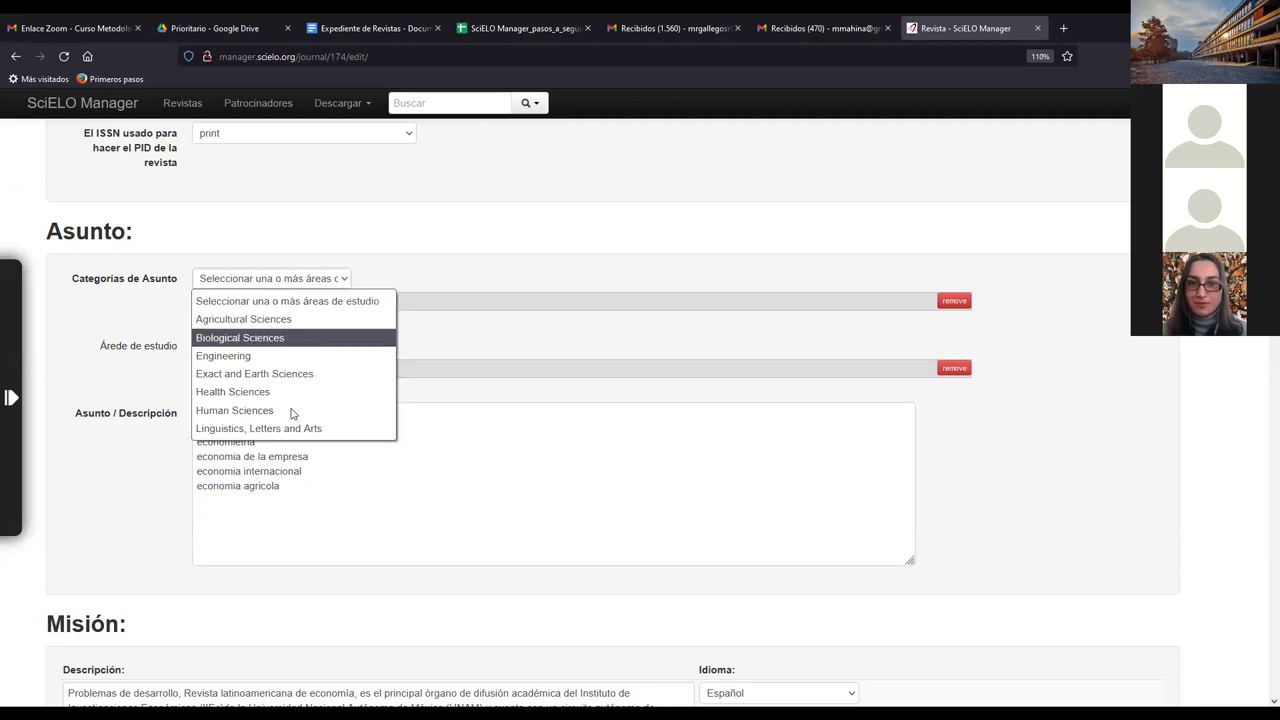
click(404, 264)
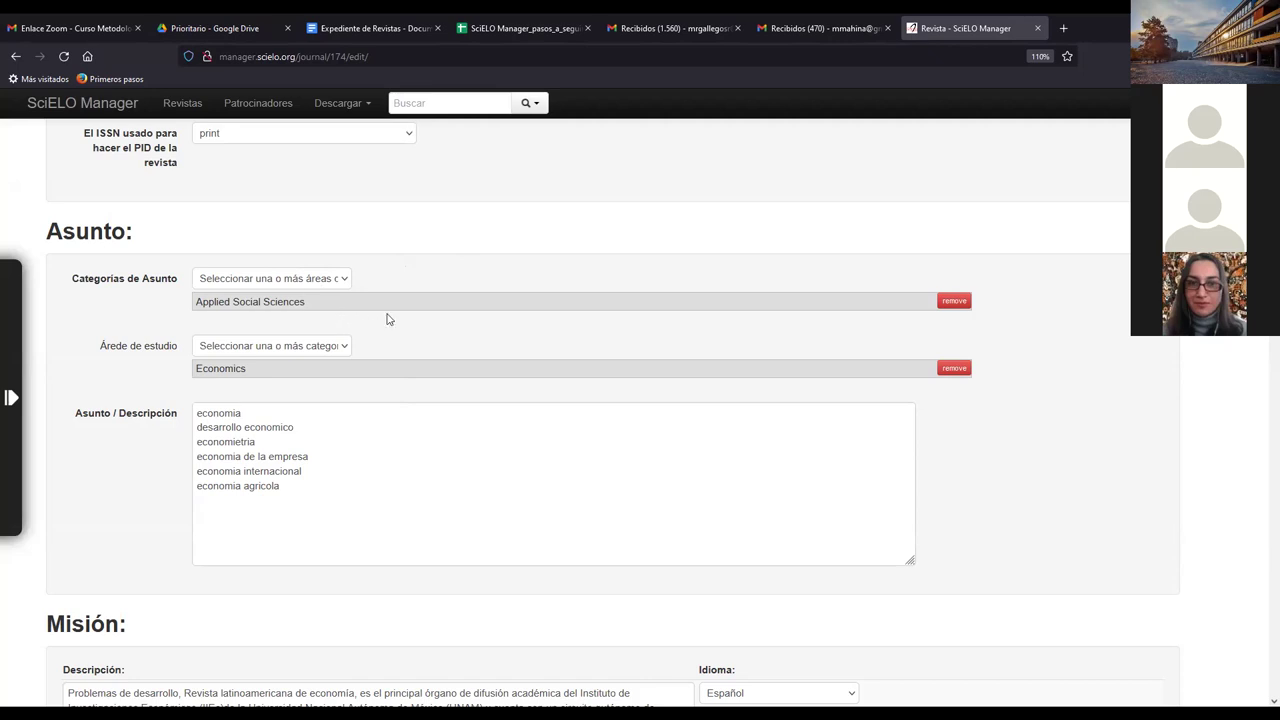
scroll(388, 314, down, 3)
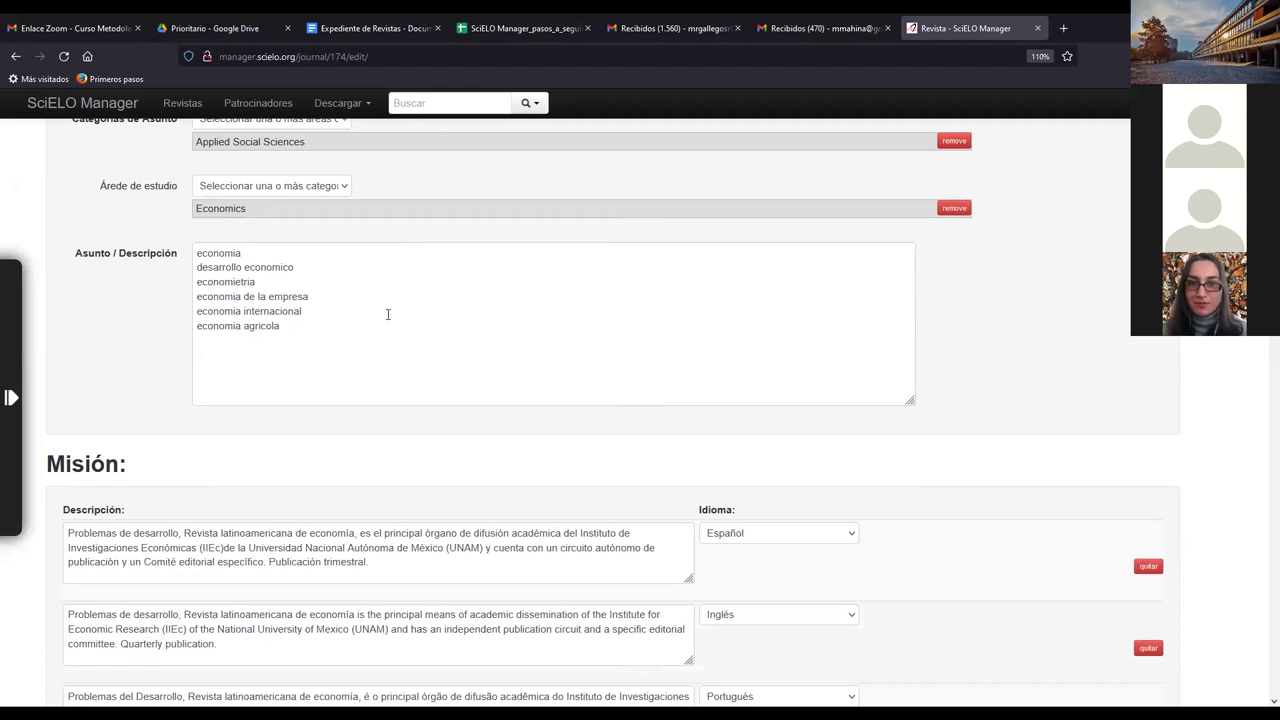
scroll(388, 314, up, 3)
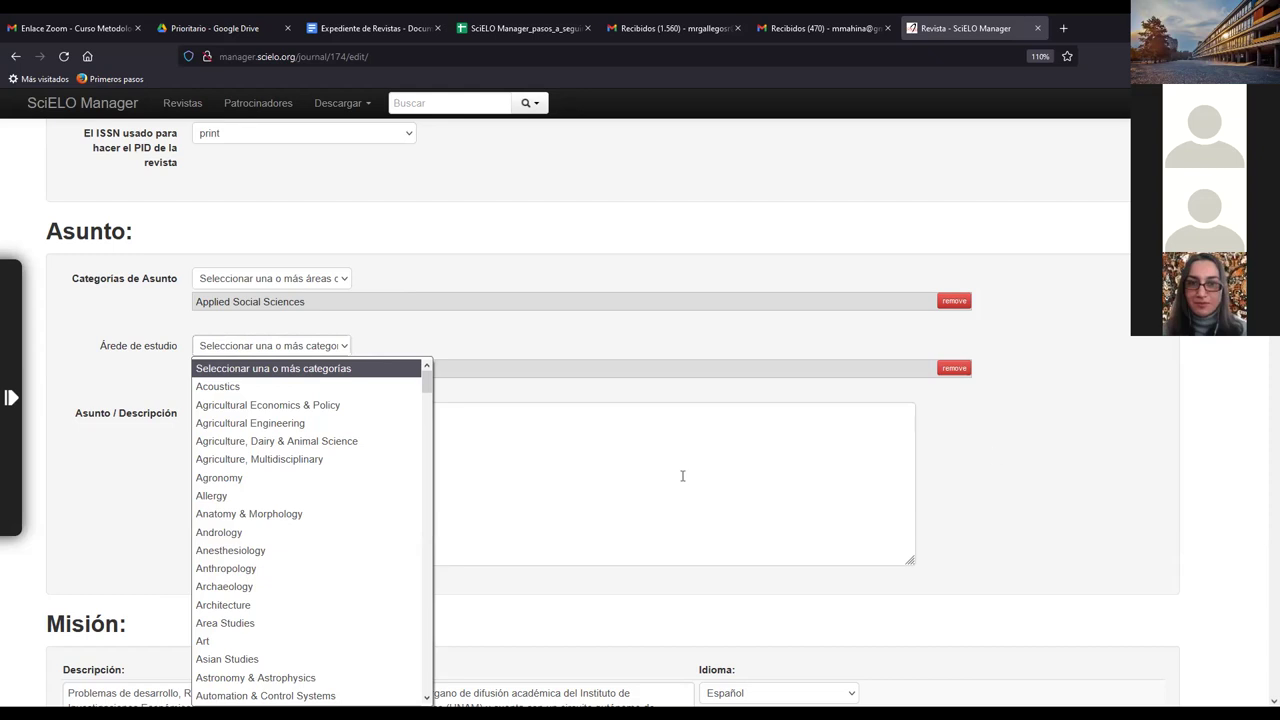
click(306, 318)
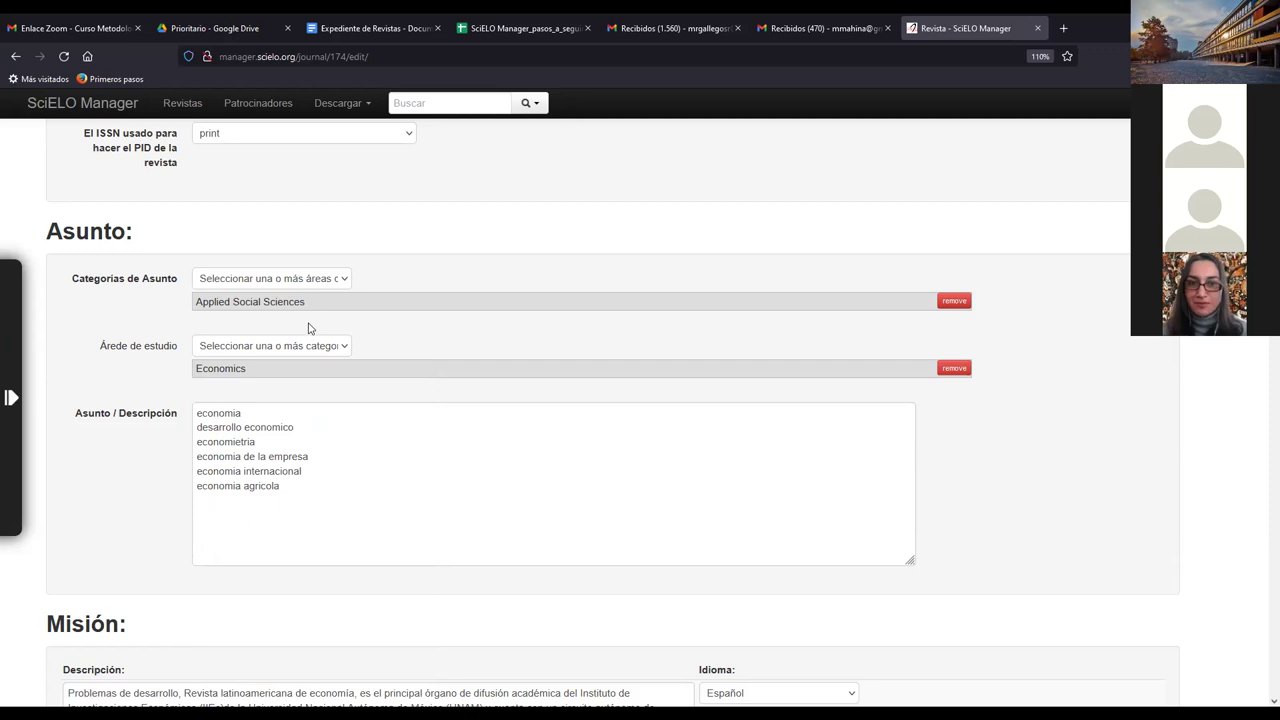
scroll(166, 457, down, 2)
scroll(160, 414, up, 2)
scroll(307, 511, down, 3)
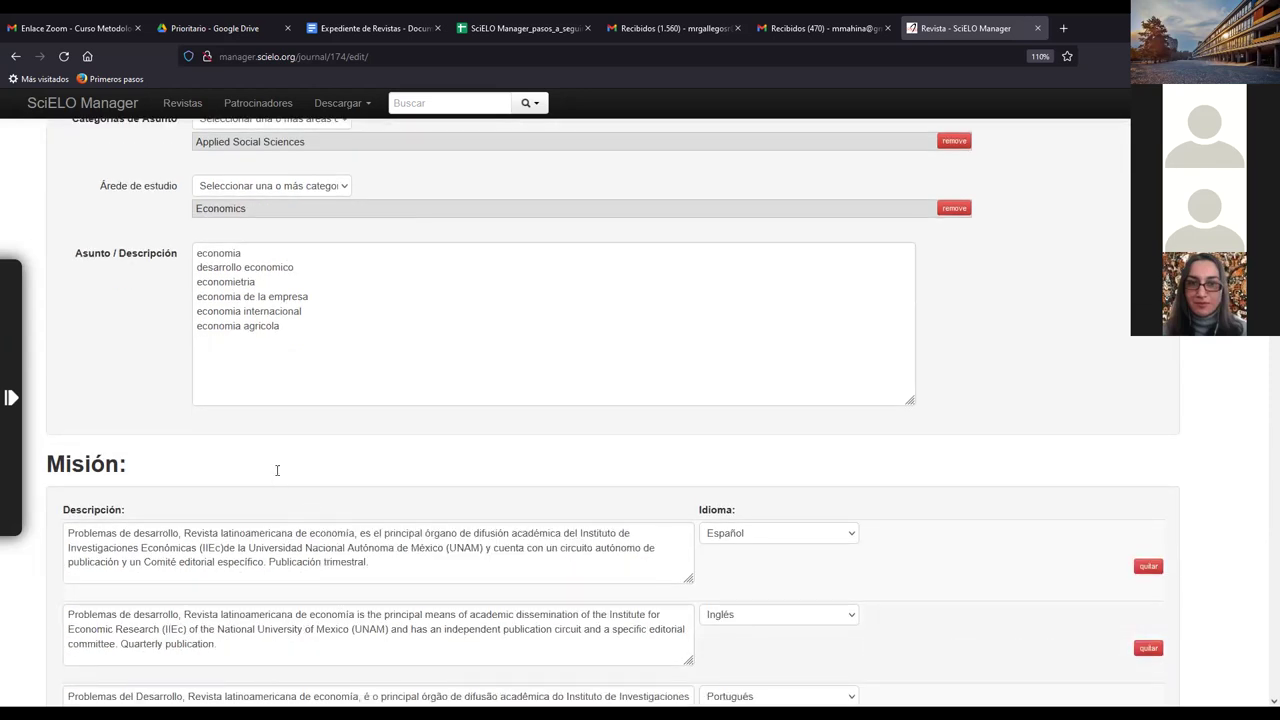
scroll(277, 470, up, 3)
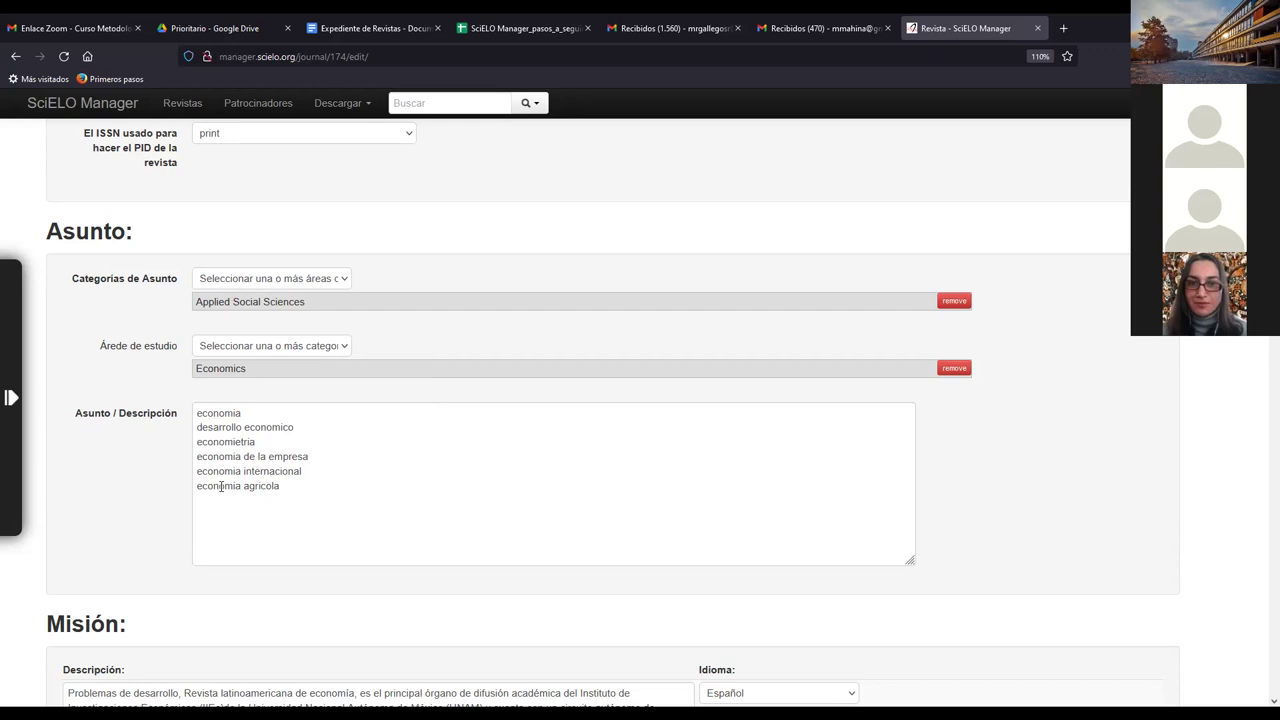
scroll(221, 486, down, 3)
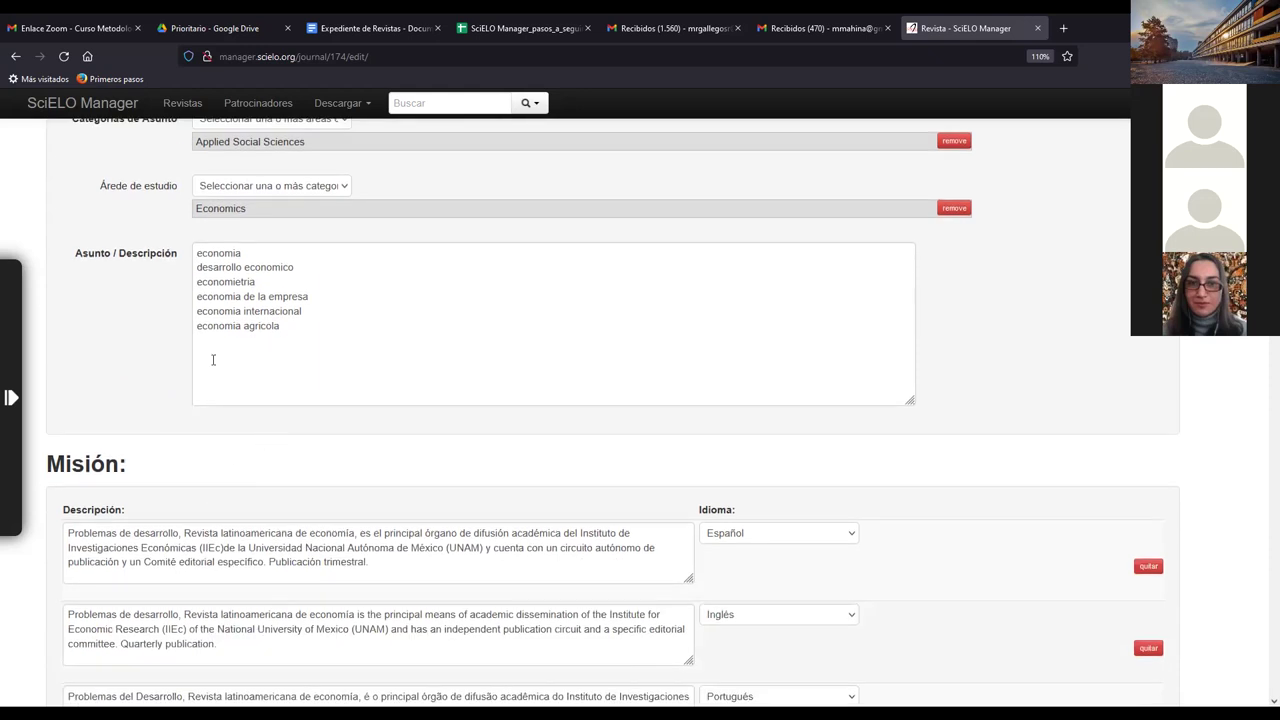
Review the journal's mission descriptions and the language options for the empty Misión entry.
scroll(165, 466, down, 3)
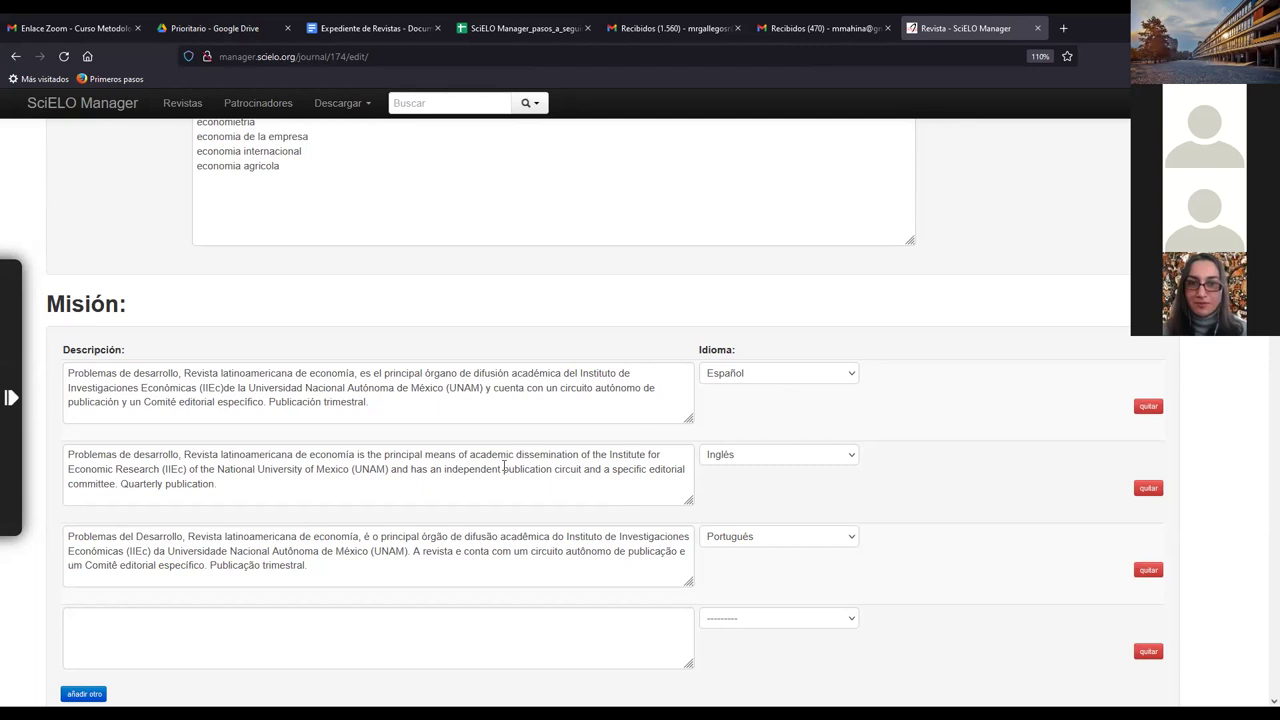
scroll(504, 467, down, 3)
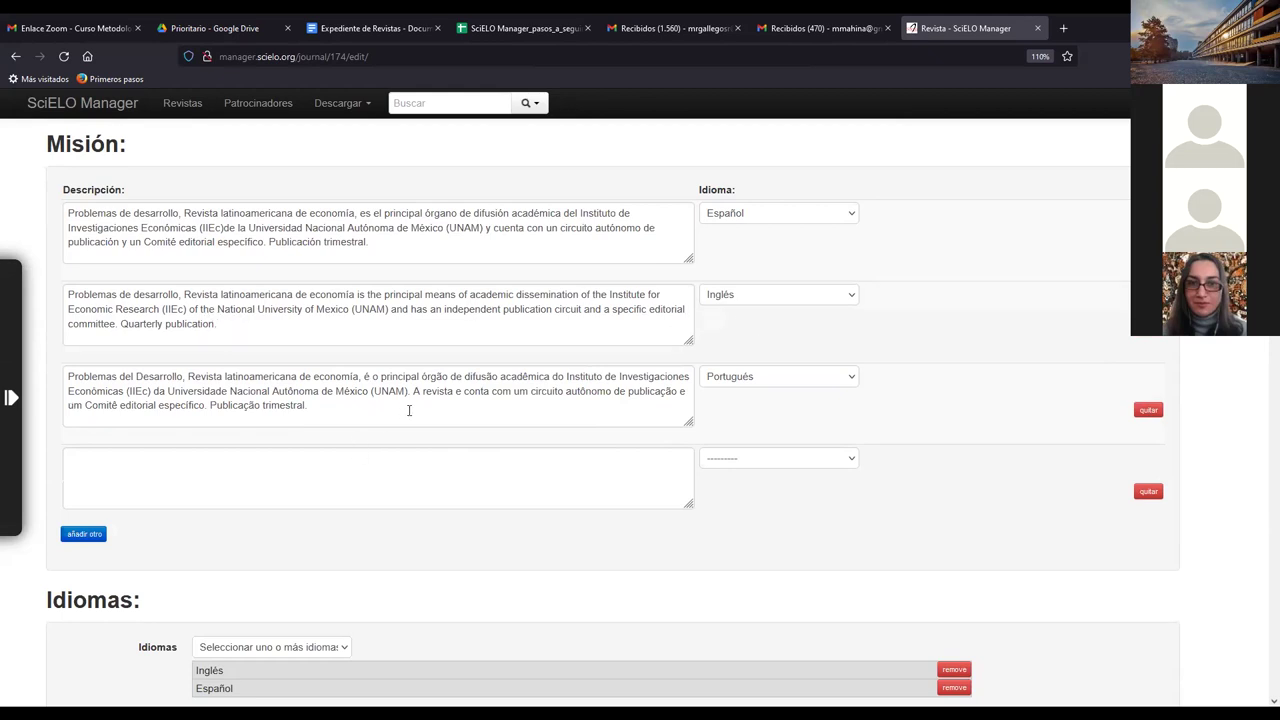
click(850, 464)
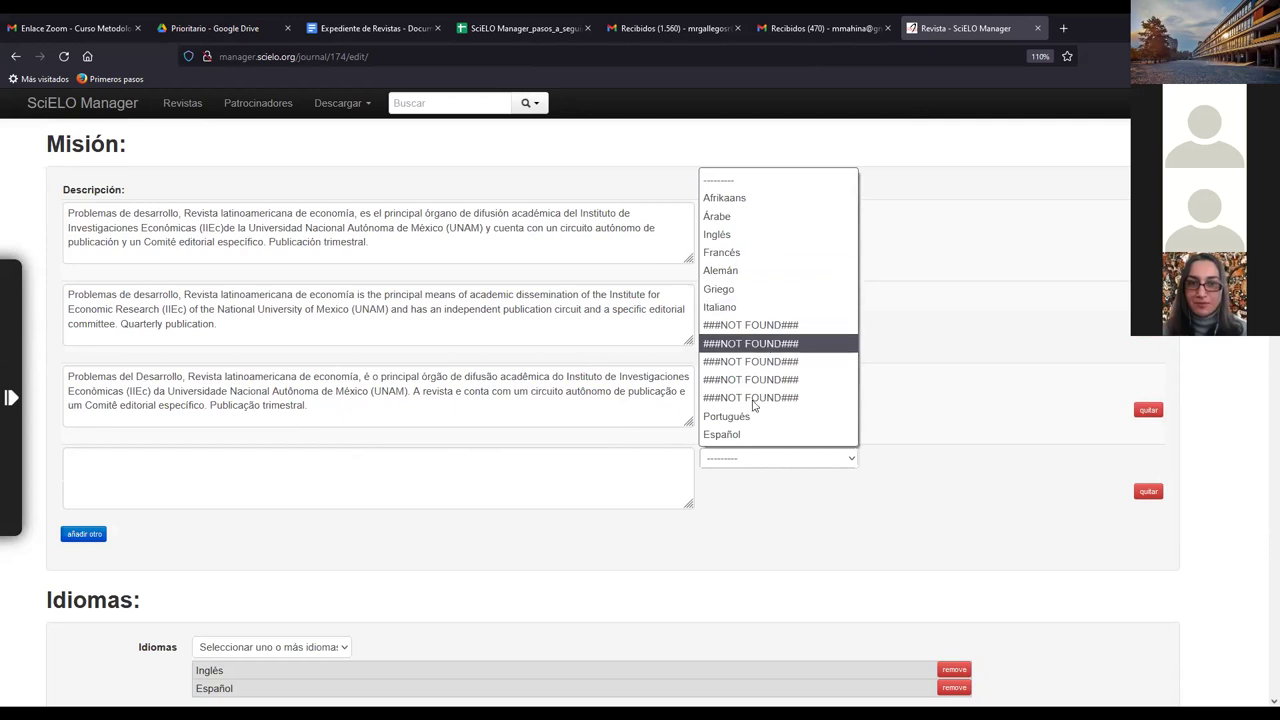
click(744, 507)
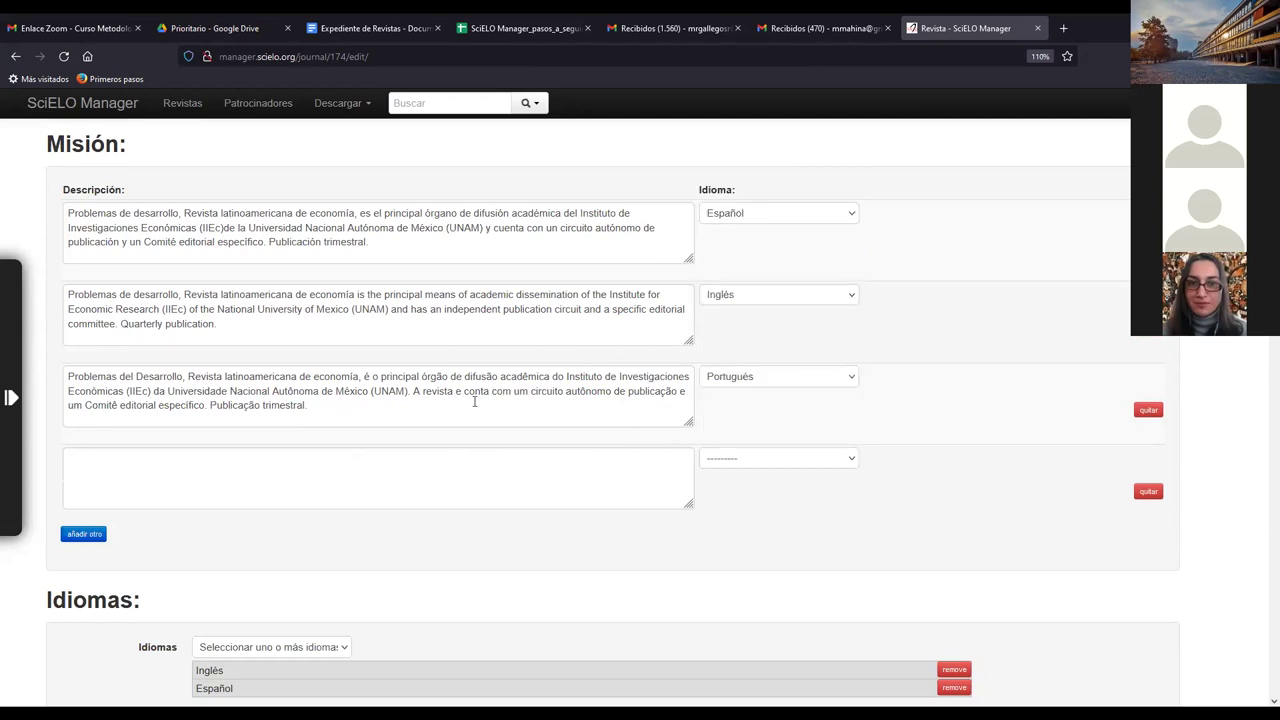
Examine the Idiomas section's text and abstract language lists and the language options offered for the journal.
scroll(474, 402, down, 3)
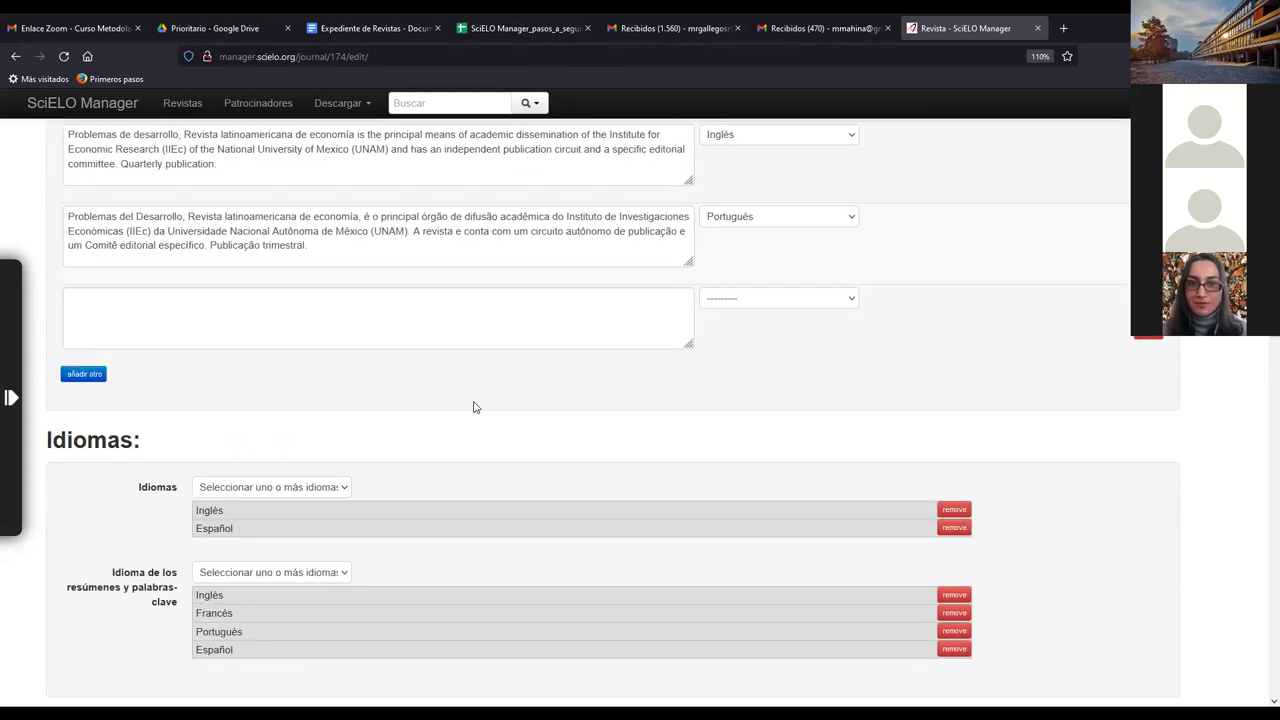
scroll(474, 407, down, 3)
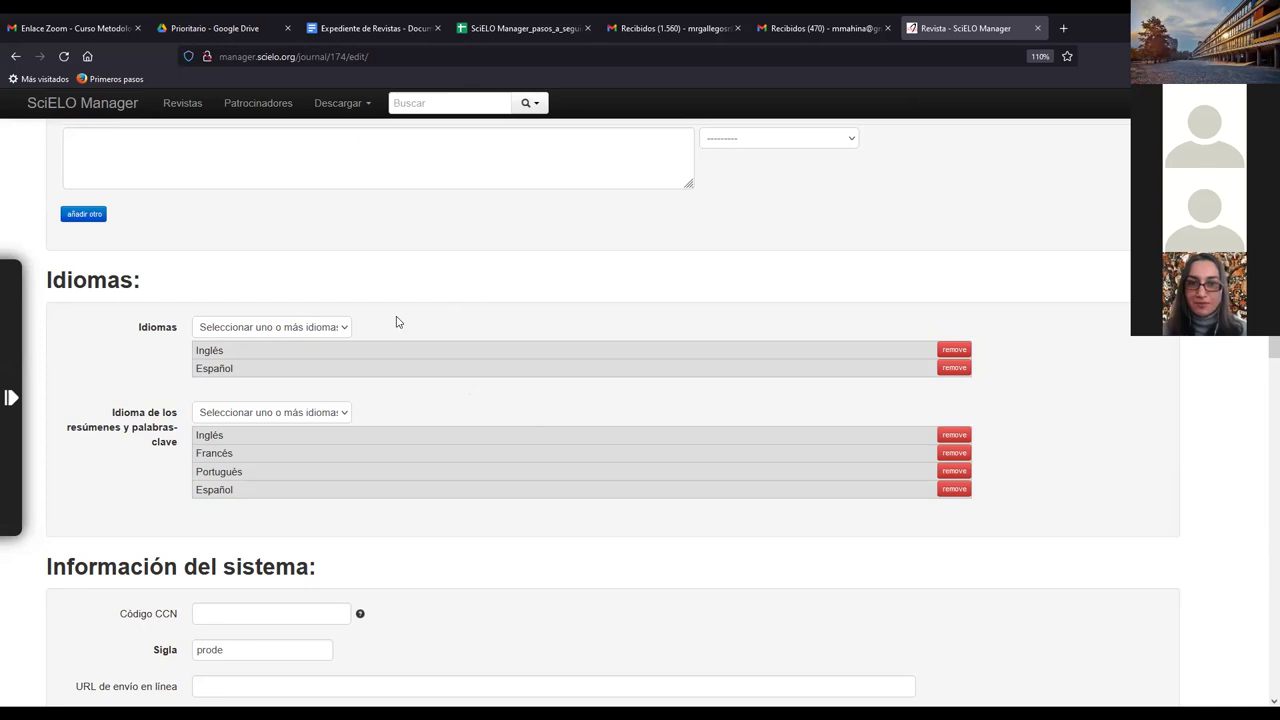
click(344, 330)
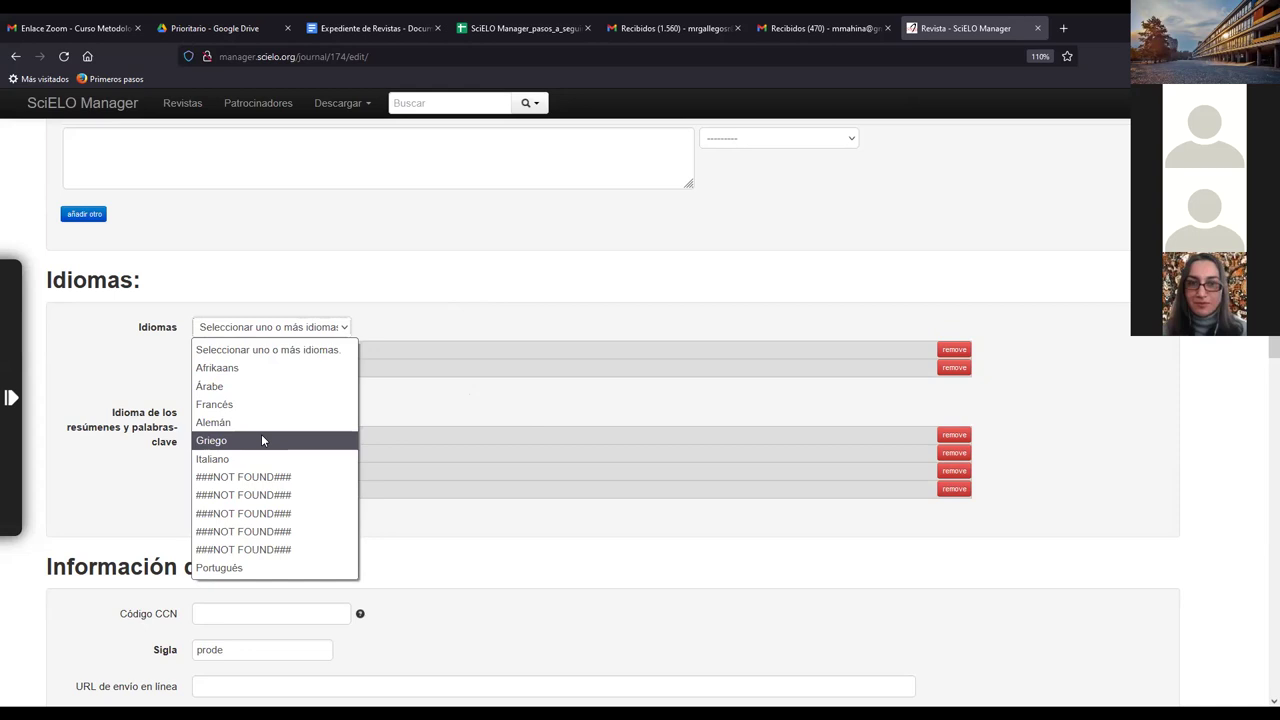
click(436, 328)
Review the Información del sistema fields, including Código CCN, Sigla, URL de envío en línea and URL de la revista.
scroll(340, 380, down, 3)
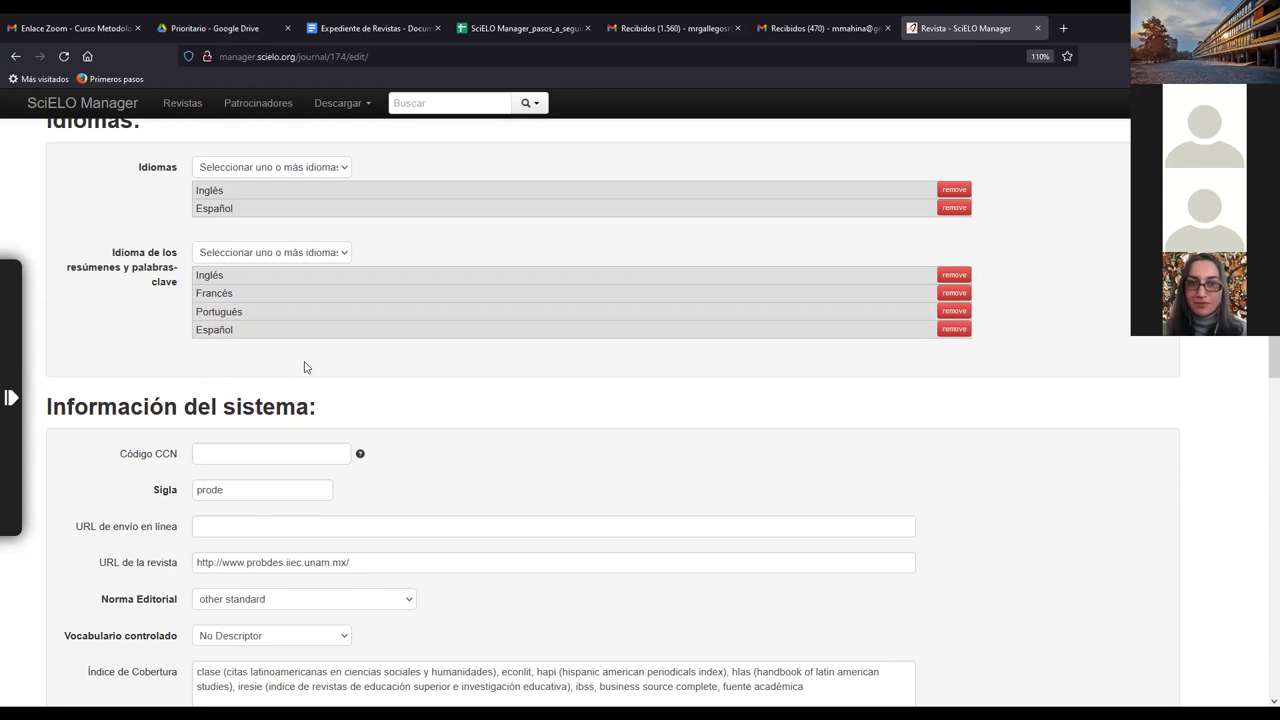
scroll(305, 367, down, 3)
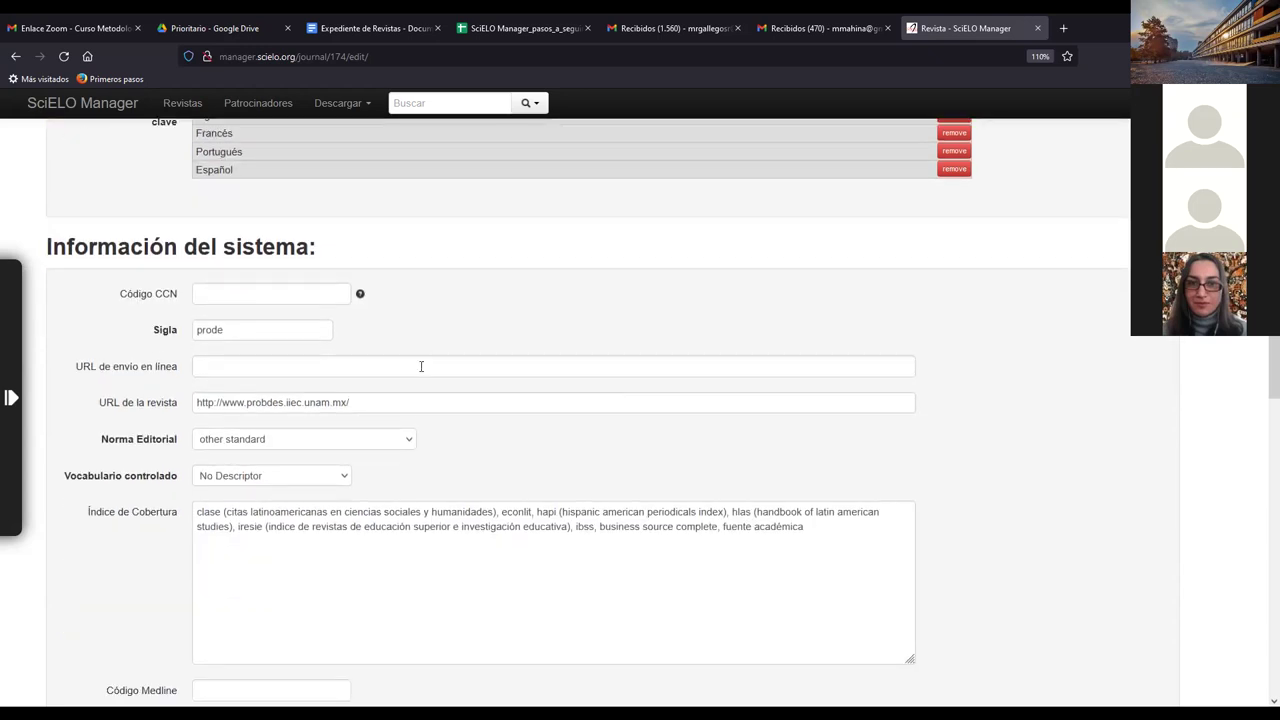
scroll(363, 384, down, 3)
scroll(363, 384, up, 3)
scroll(262, 370, down, 3)
scroll(206, 366, up, 3)
scroll(272, 355, down, 3)
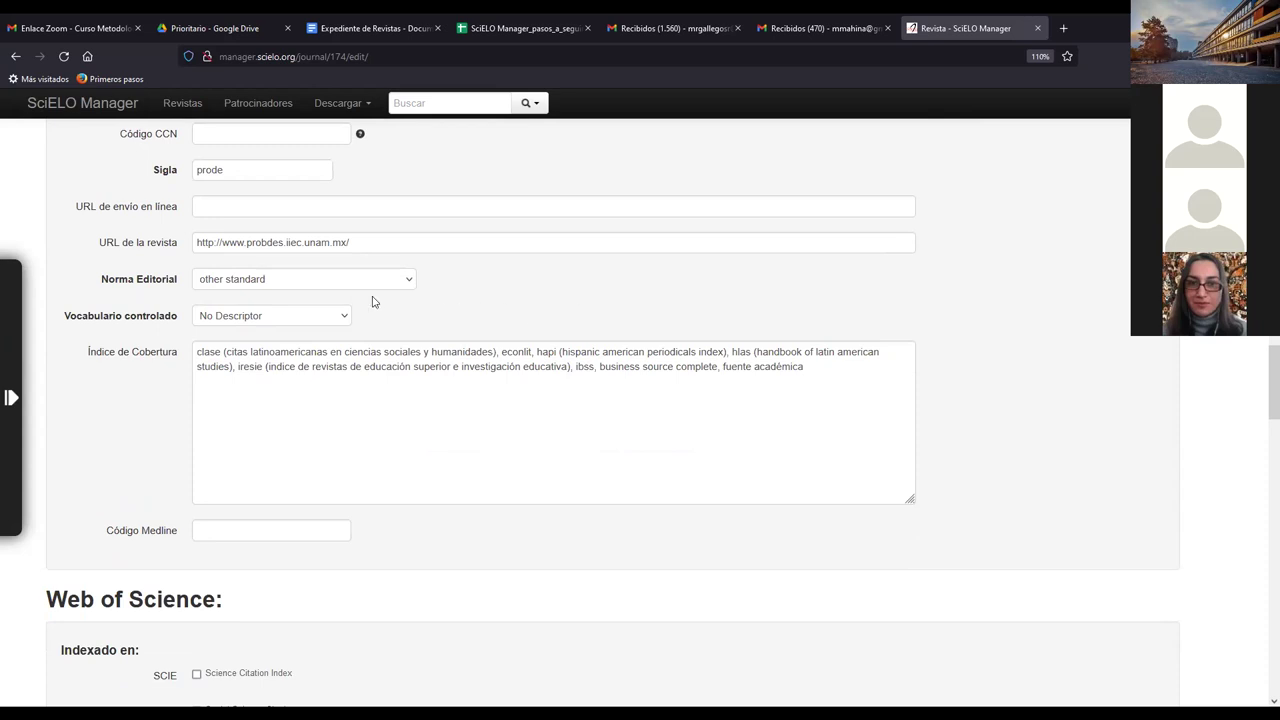
Examine the options offered for Norma Editorial and Vocabulario controlado.
click(408, 286)
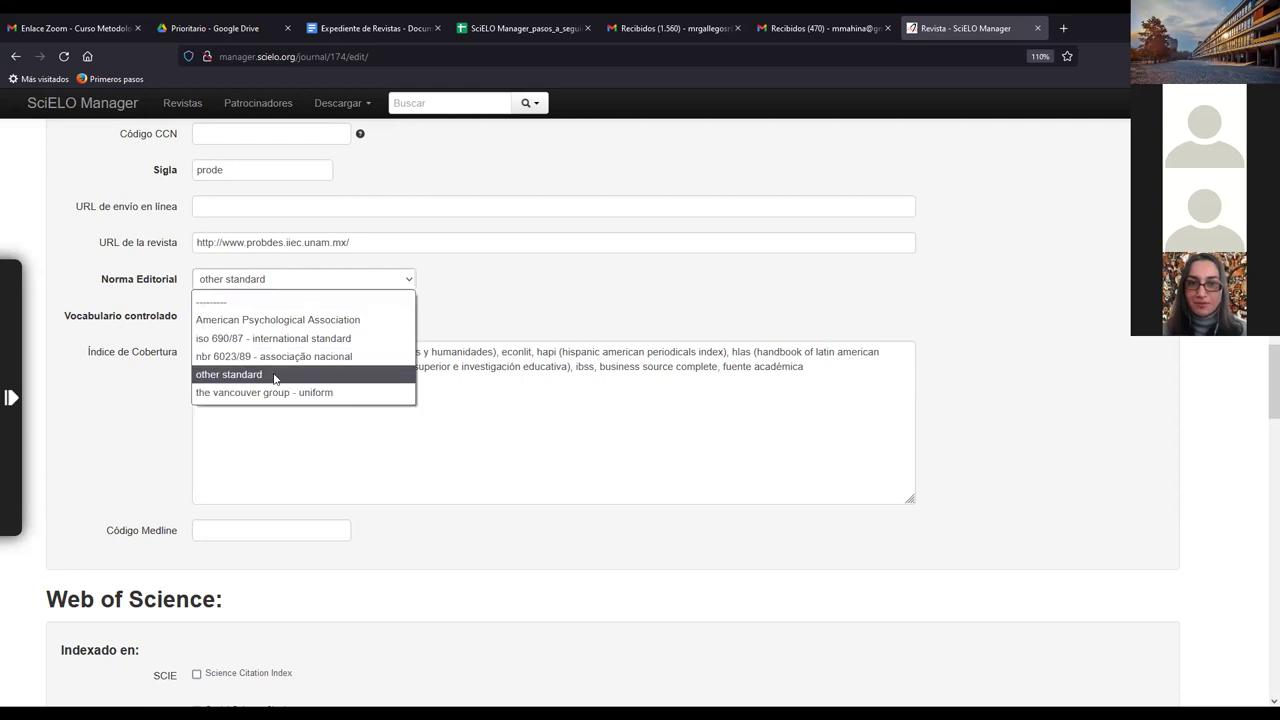
click(352, 306)
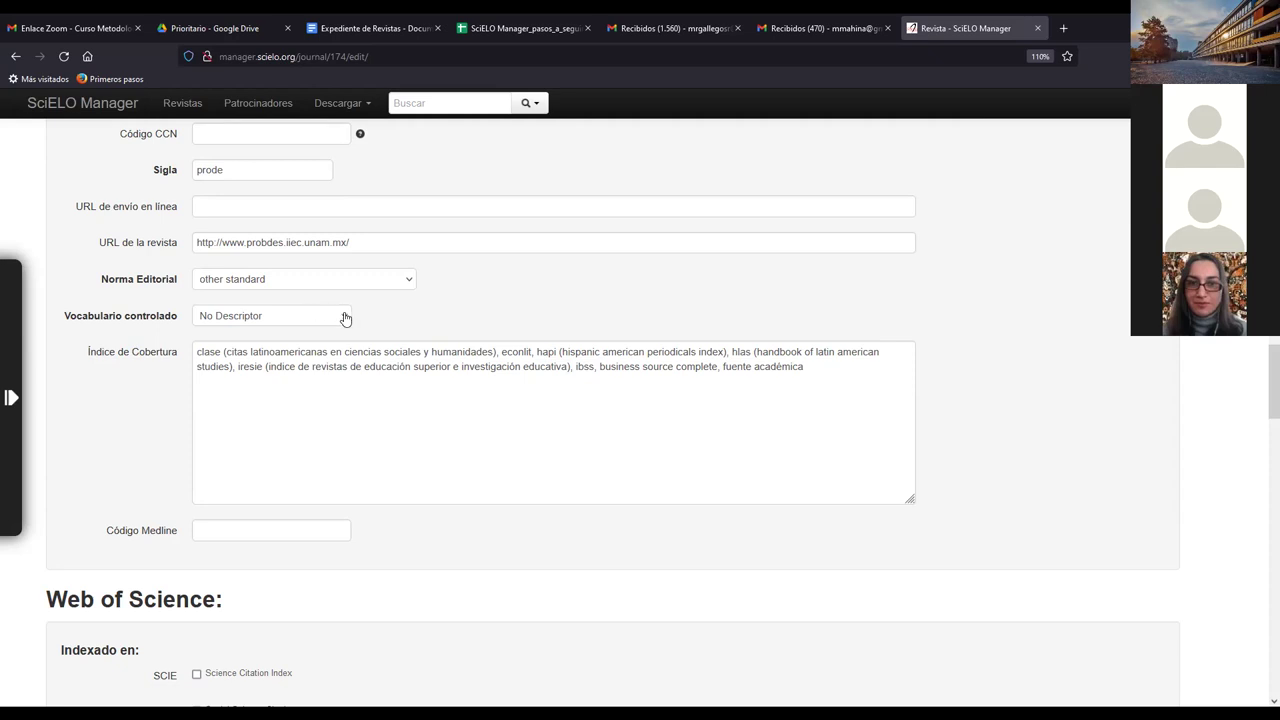
click(344, 316)
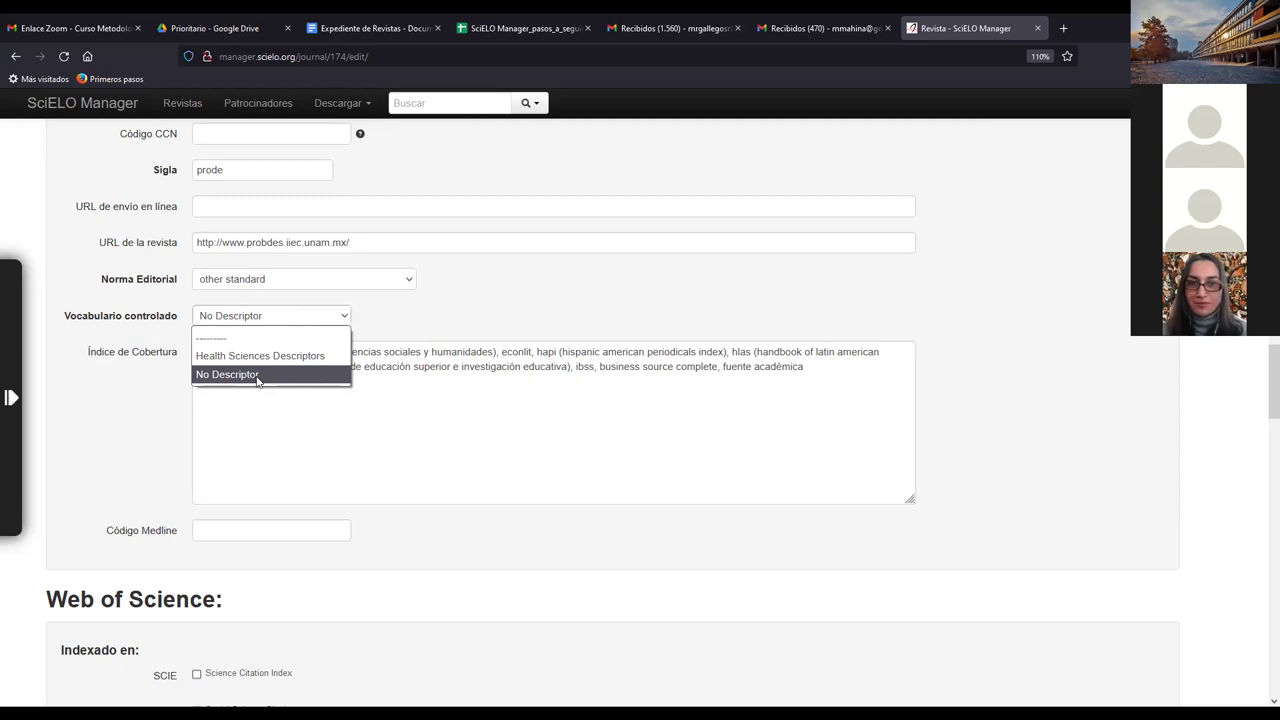
click(447, 326)
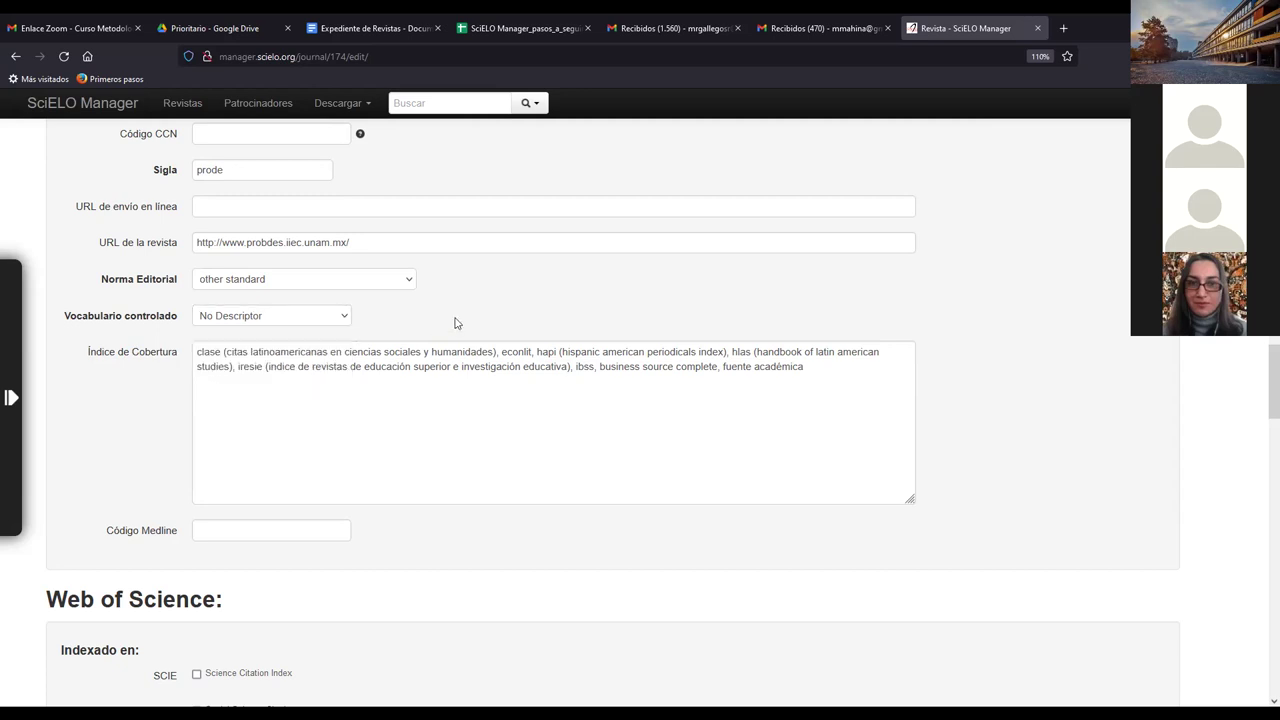
Review the Índice de Cobertura and Código Medline fields and the Web of Science indexing options.
scroll(346, 432, down, 3)
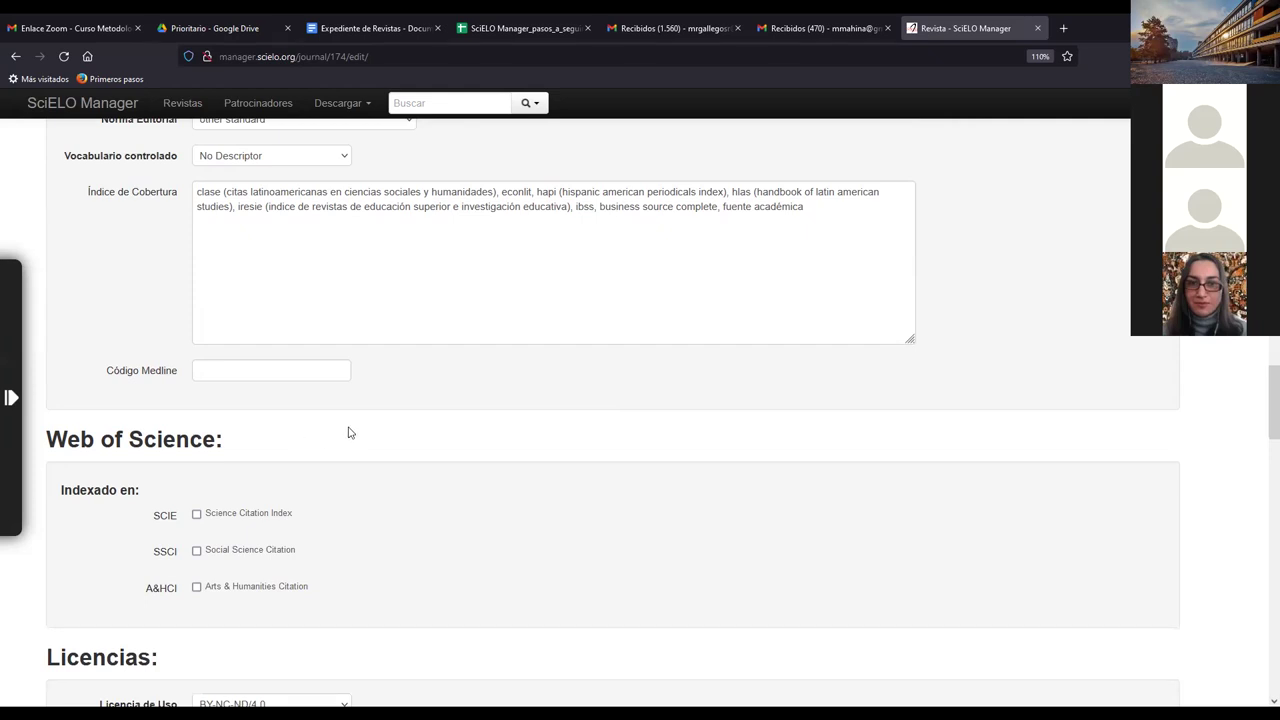
scroll(143, 386, up, 3)
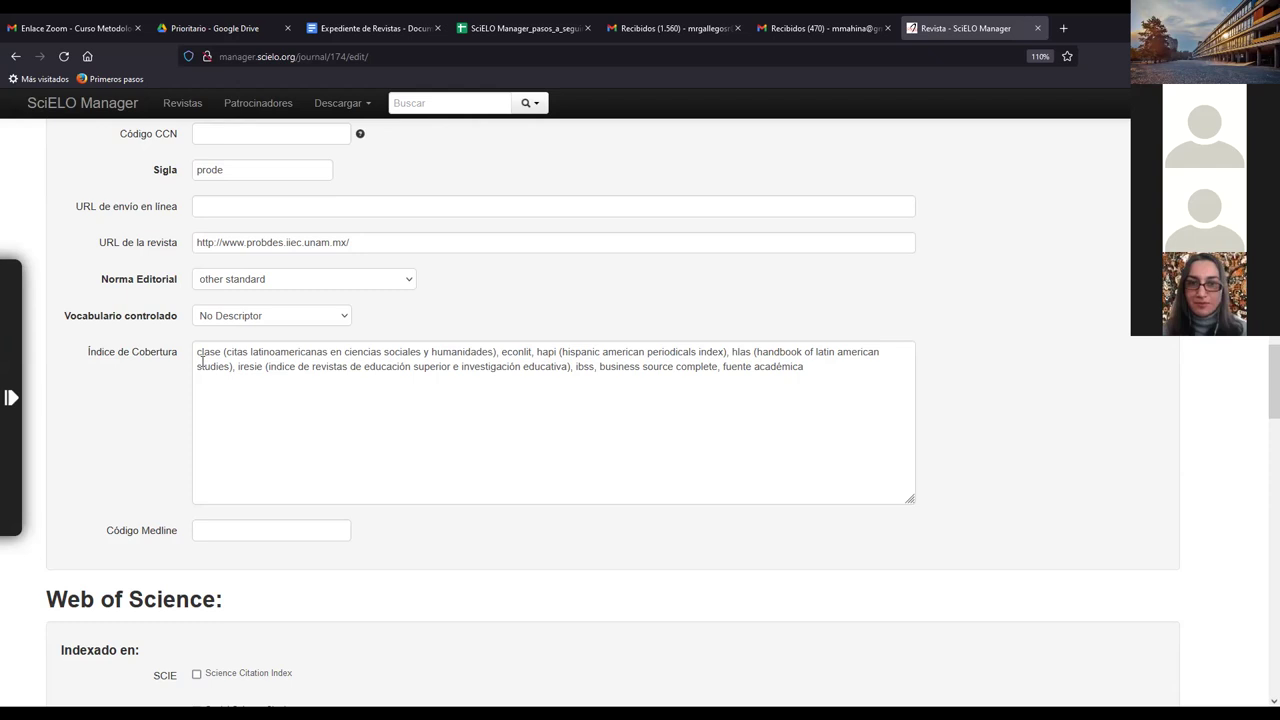
scroll(186, 500, down, 3)
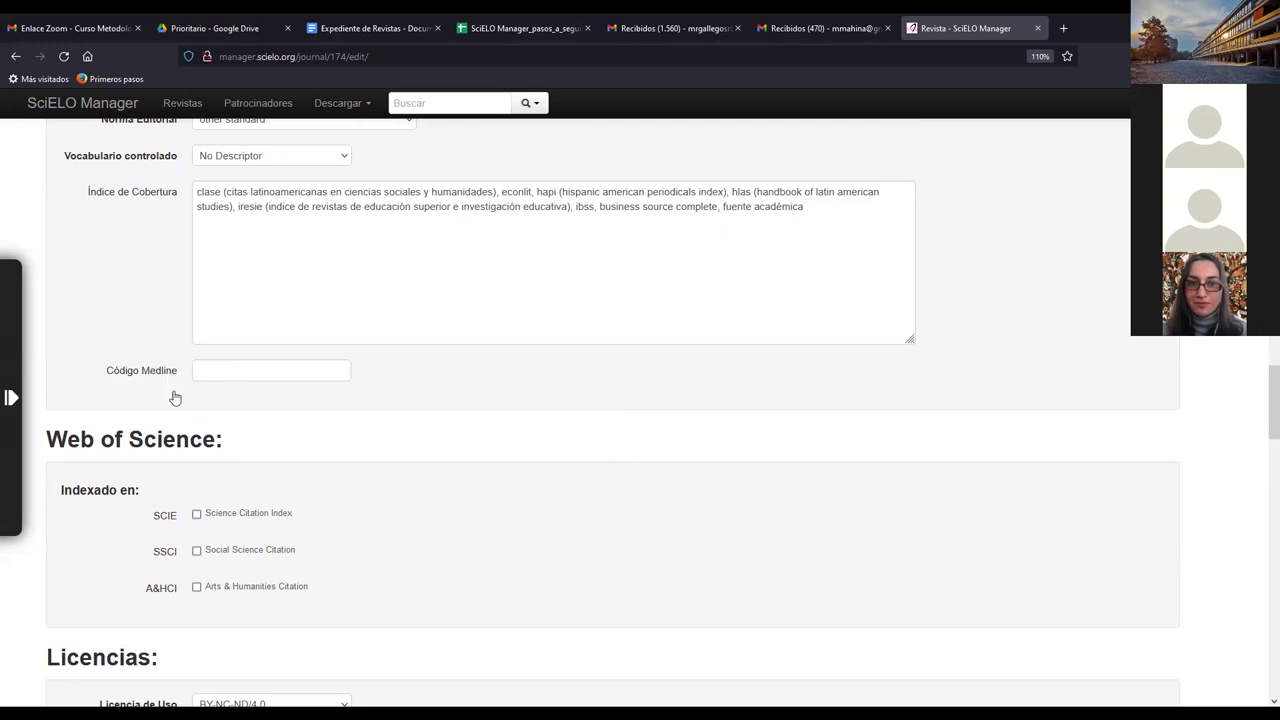
scroll(209, 486, down, 3)
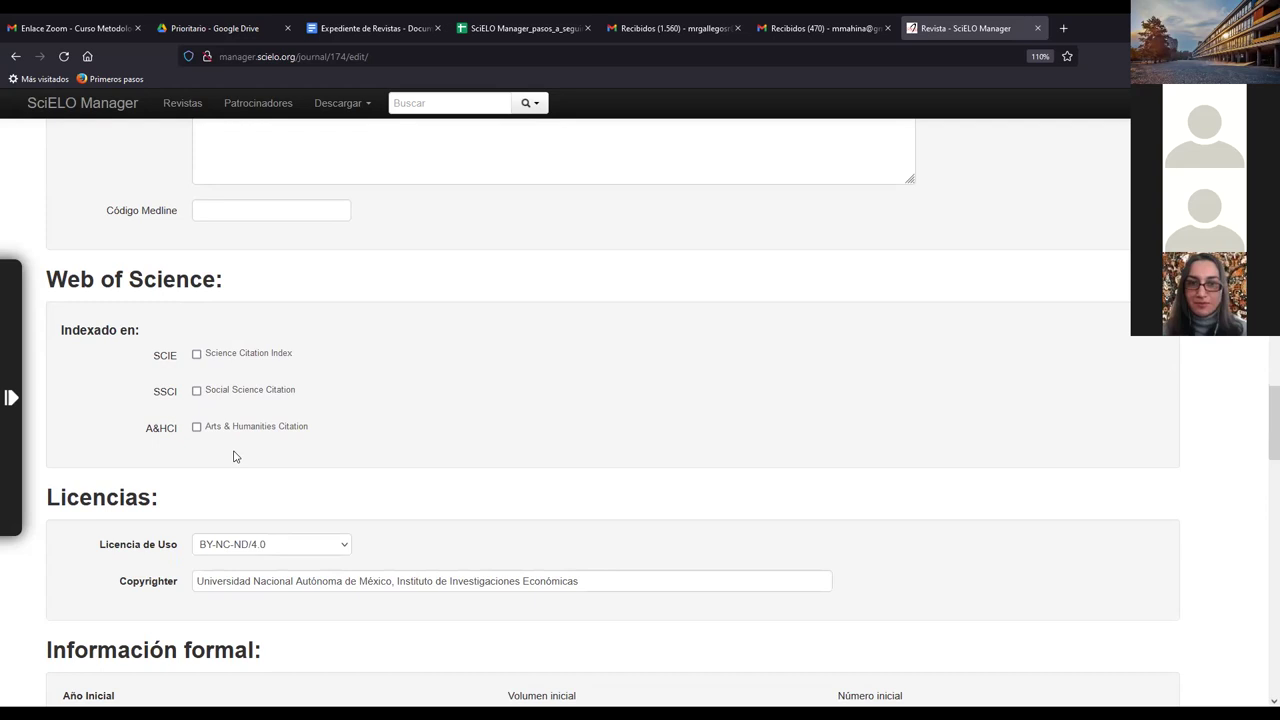
Examine the Licencia de Uso options and the Copyrighter field in the Licencias section.
scroll(300, 470, down, 3)
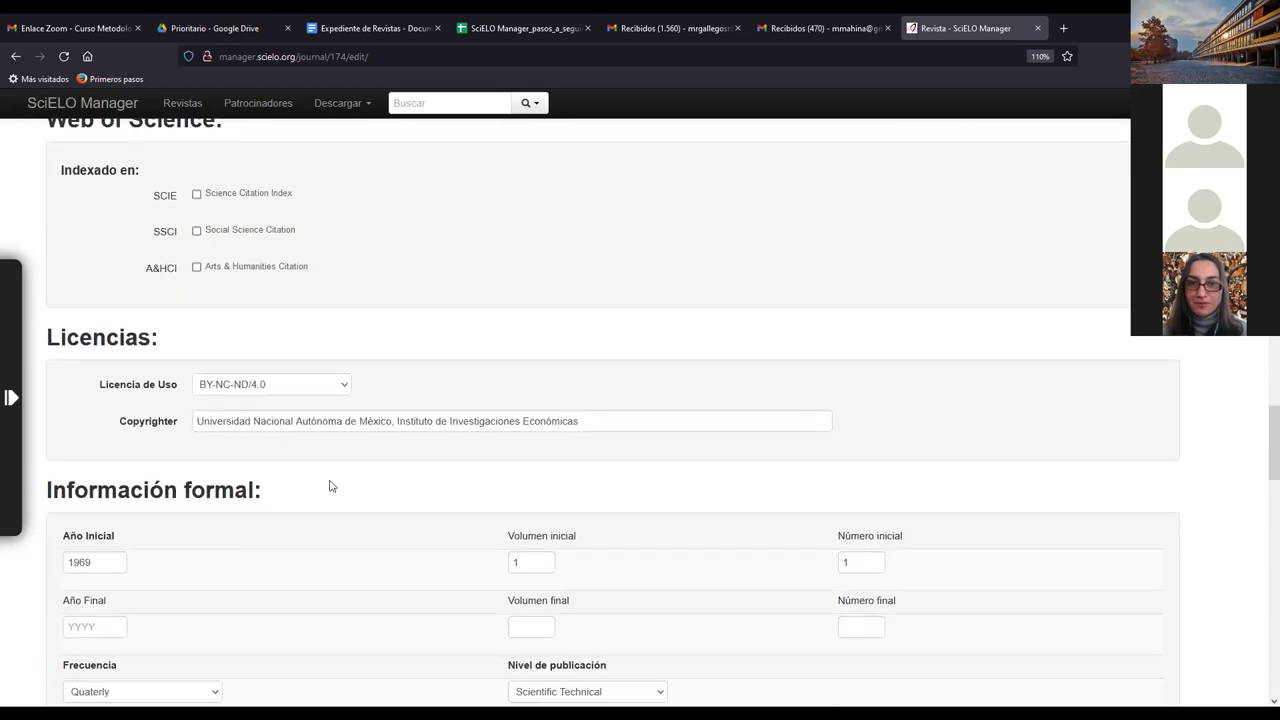
click(344, 388)
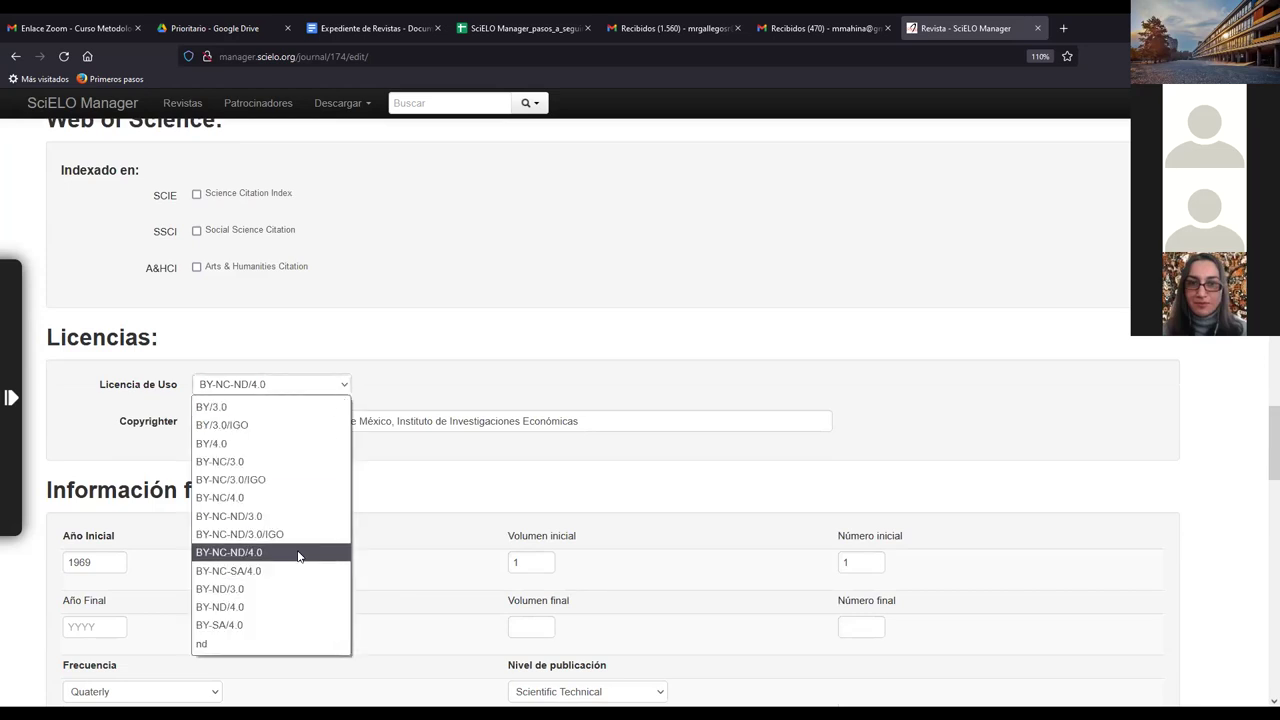
click(428, 396)
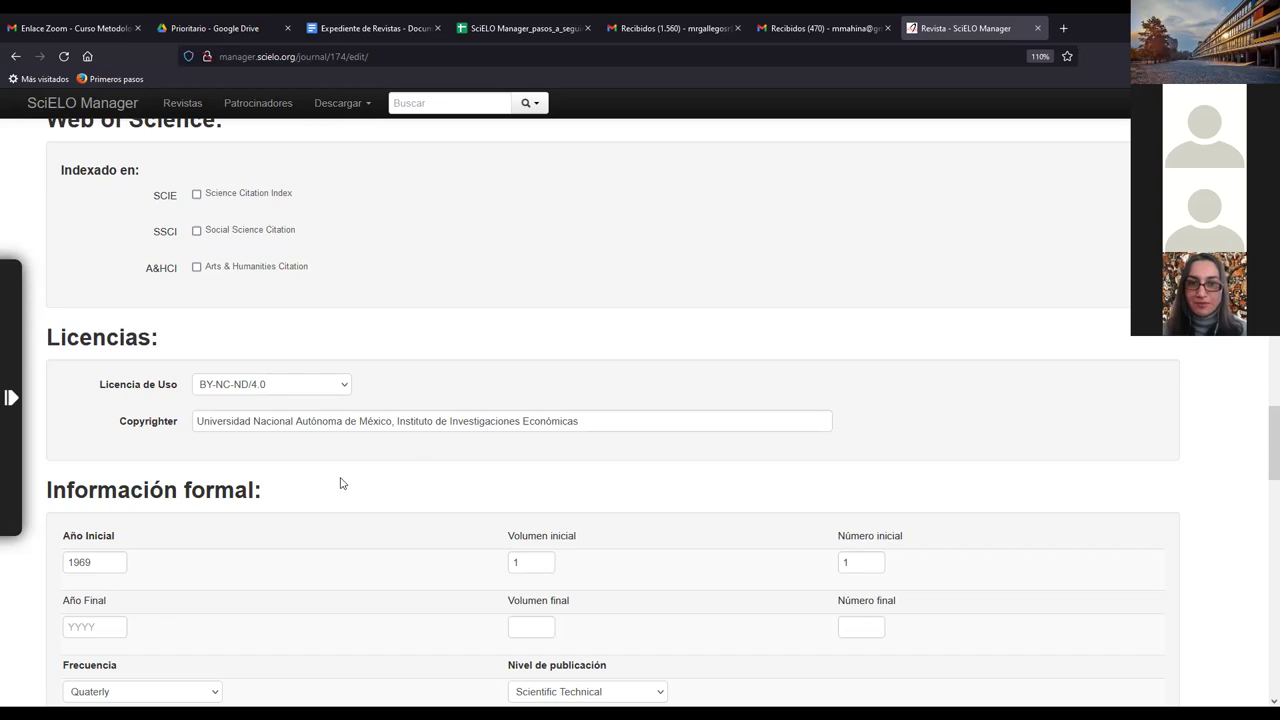
Examine the Información formal section's start and end fields and the options for Frecuencia and Nivel de publicación.
scroll(340, 483, down, 3)
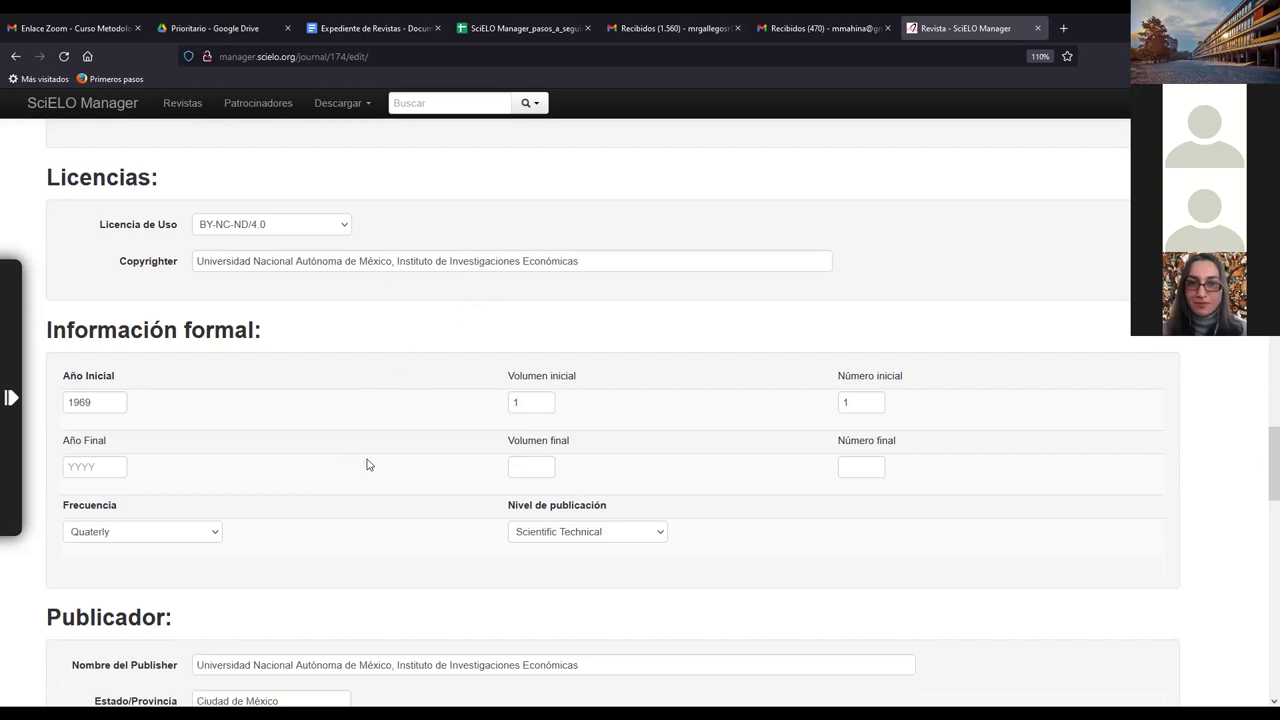
scroll(320, 348, down, 2)
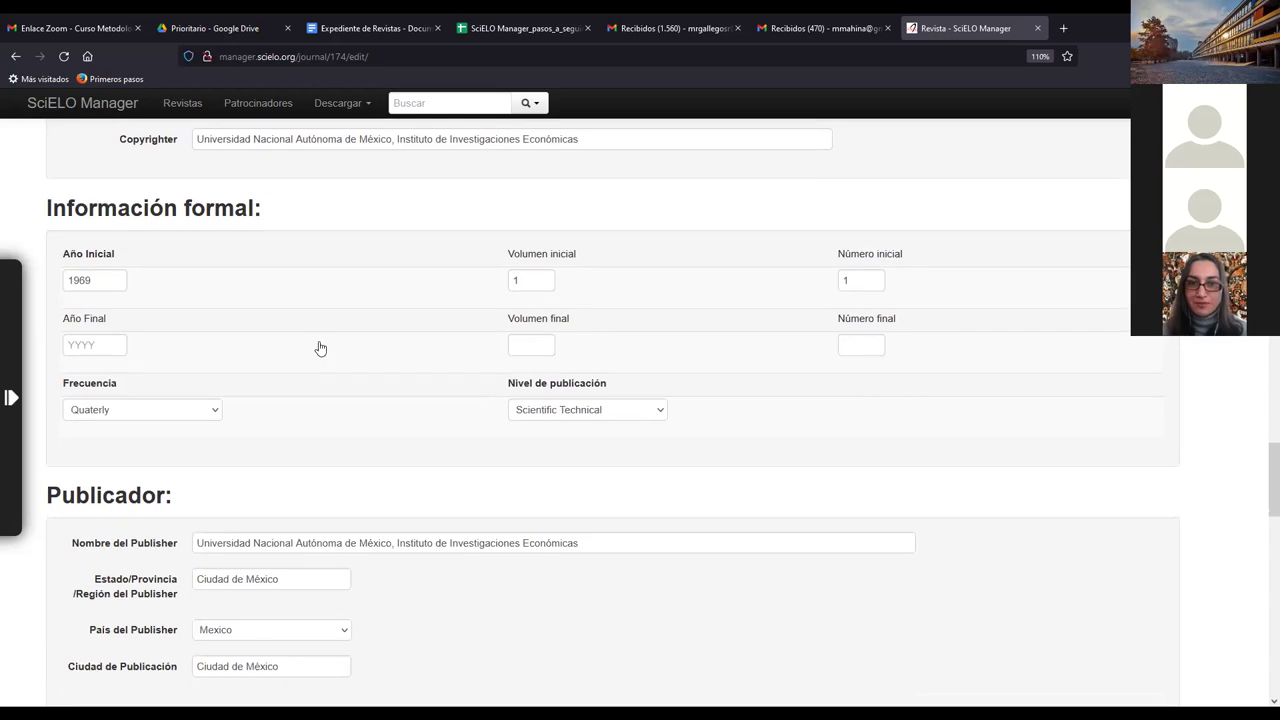
scroll(320, 348, down, 1)
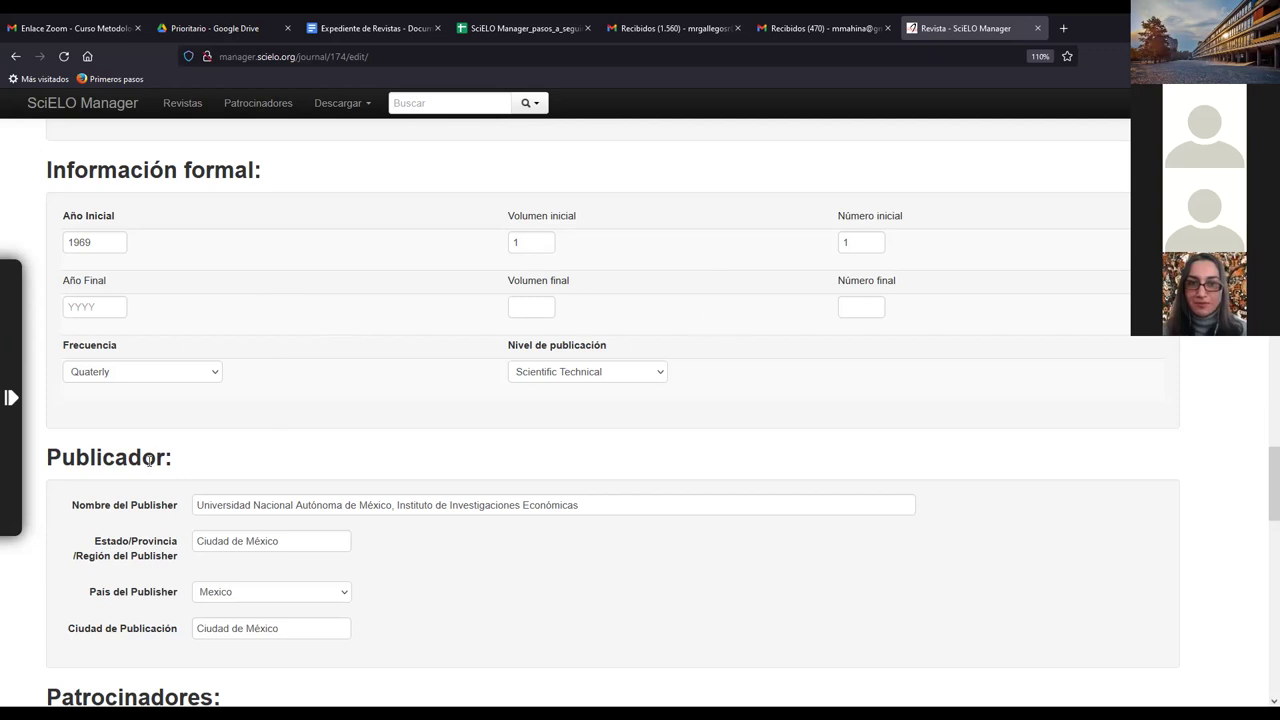
click(214, 372)
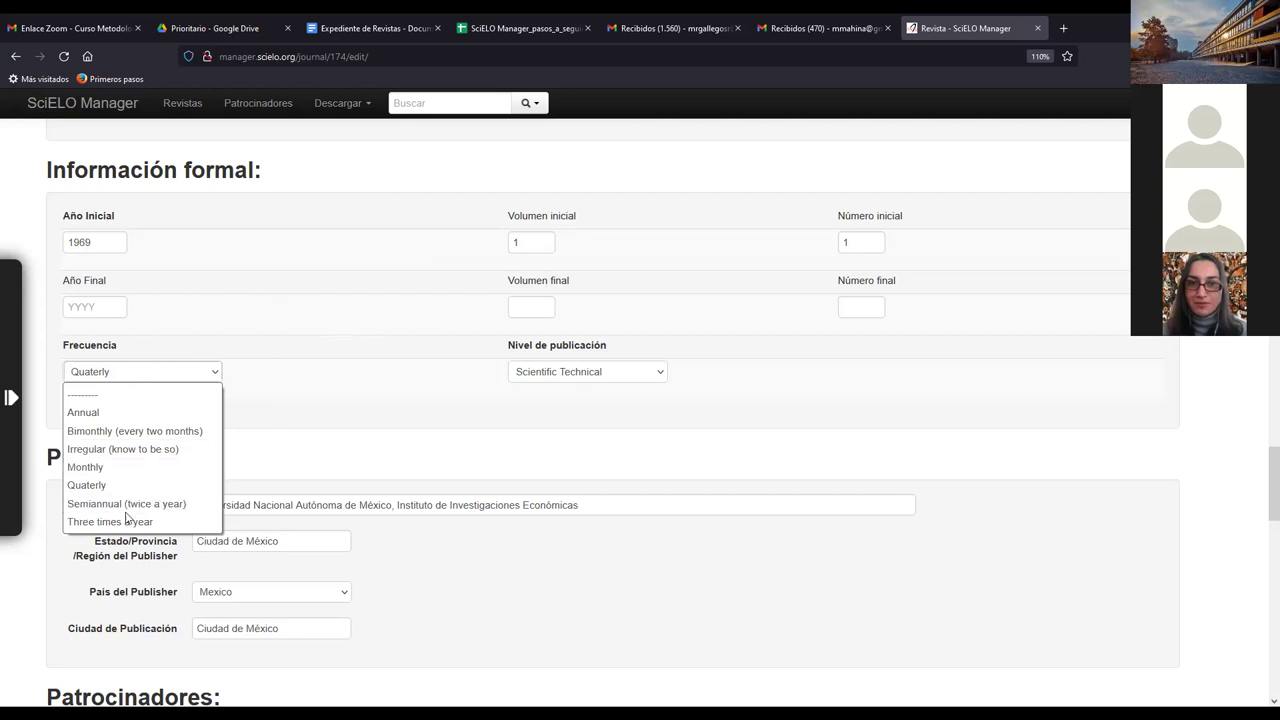
click(263, 390)
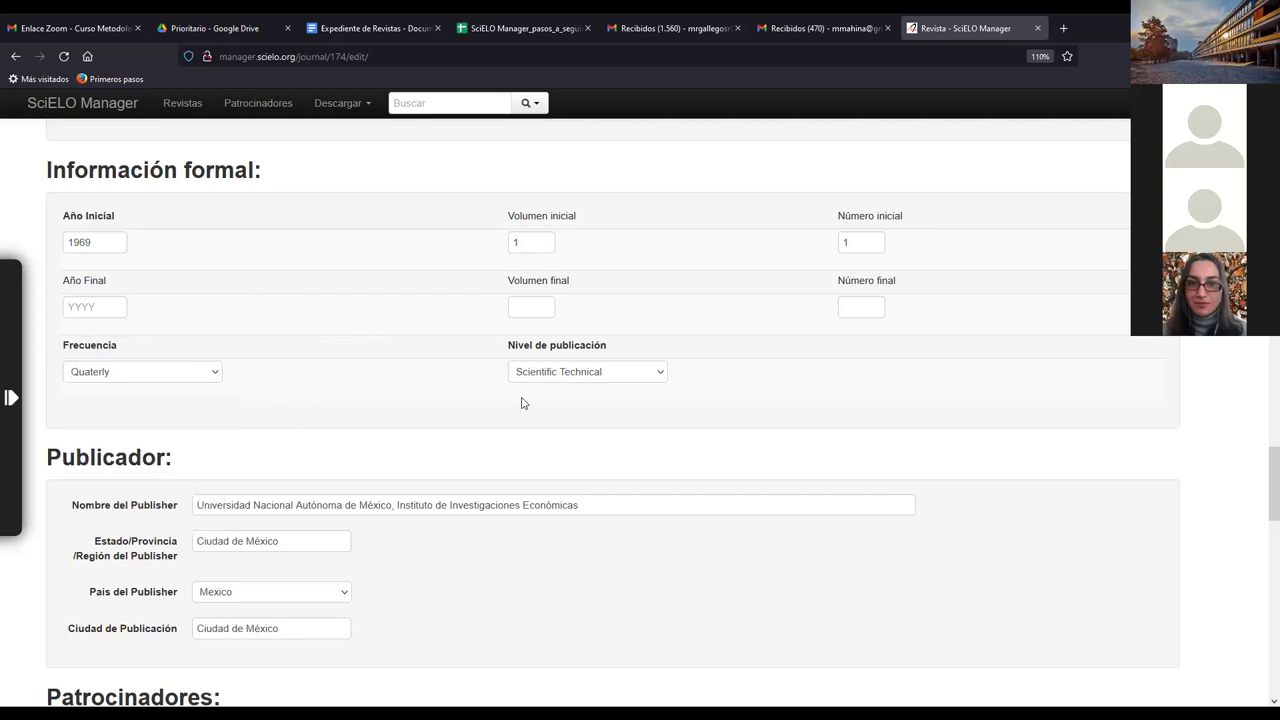
click(652, 385)
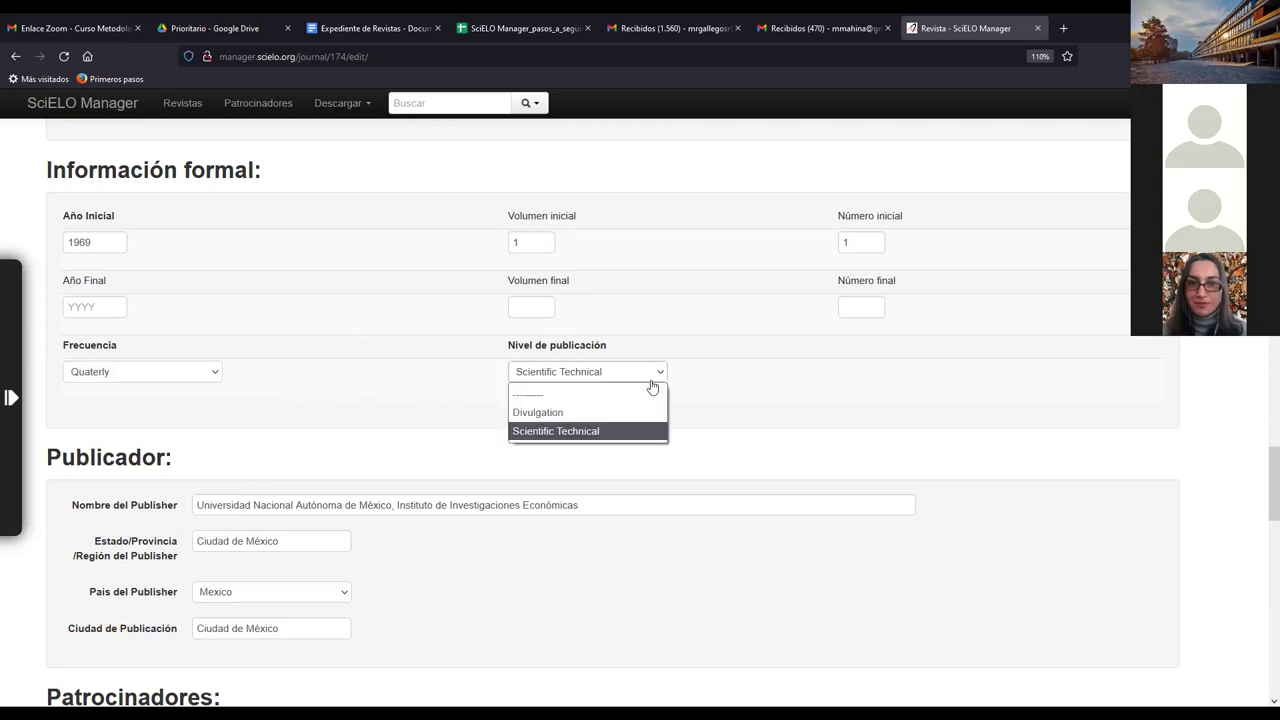
click(725, 388)
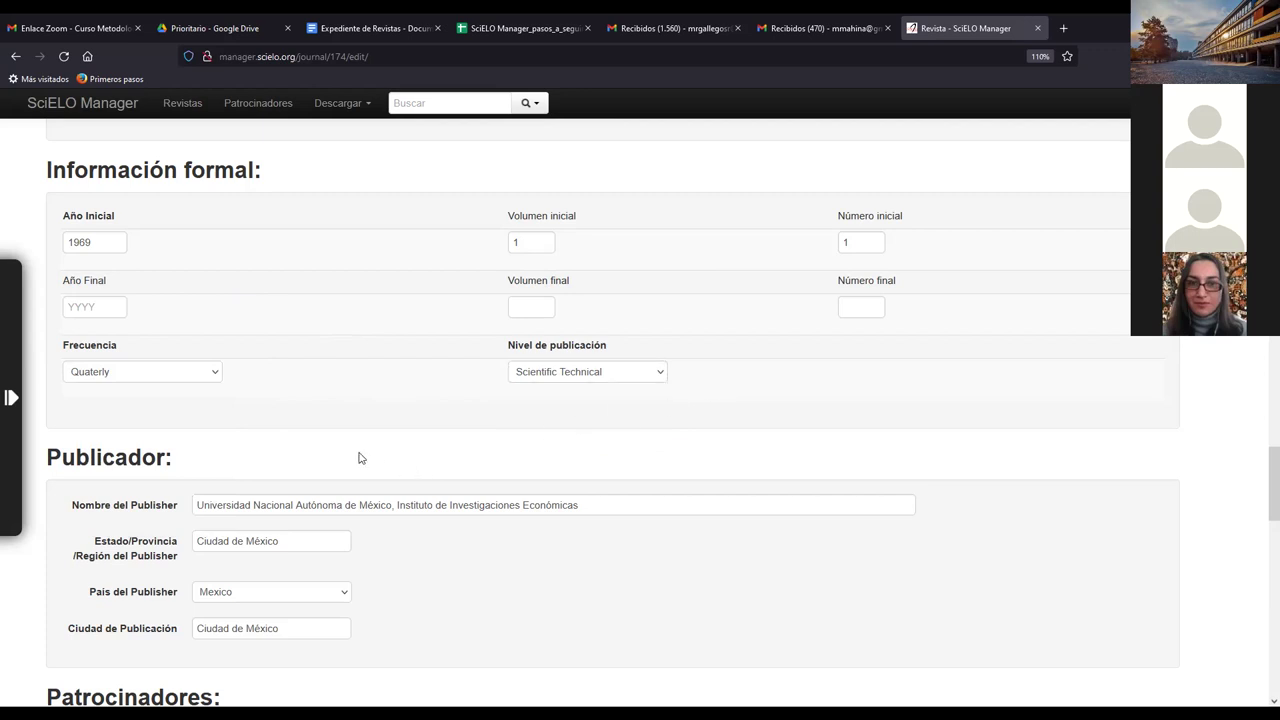
Review the publisher's name and location fields in Publicador and the sponsor assigned in Patrocinadores.
scroll(361, 458, down, 3)
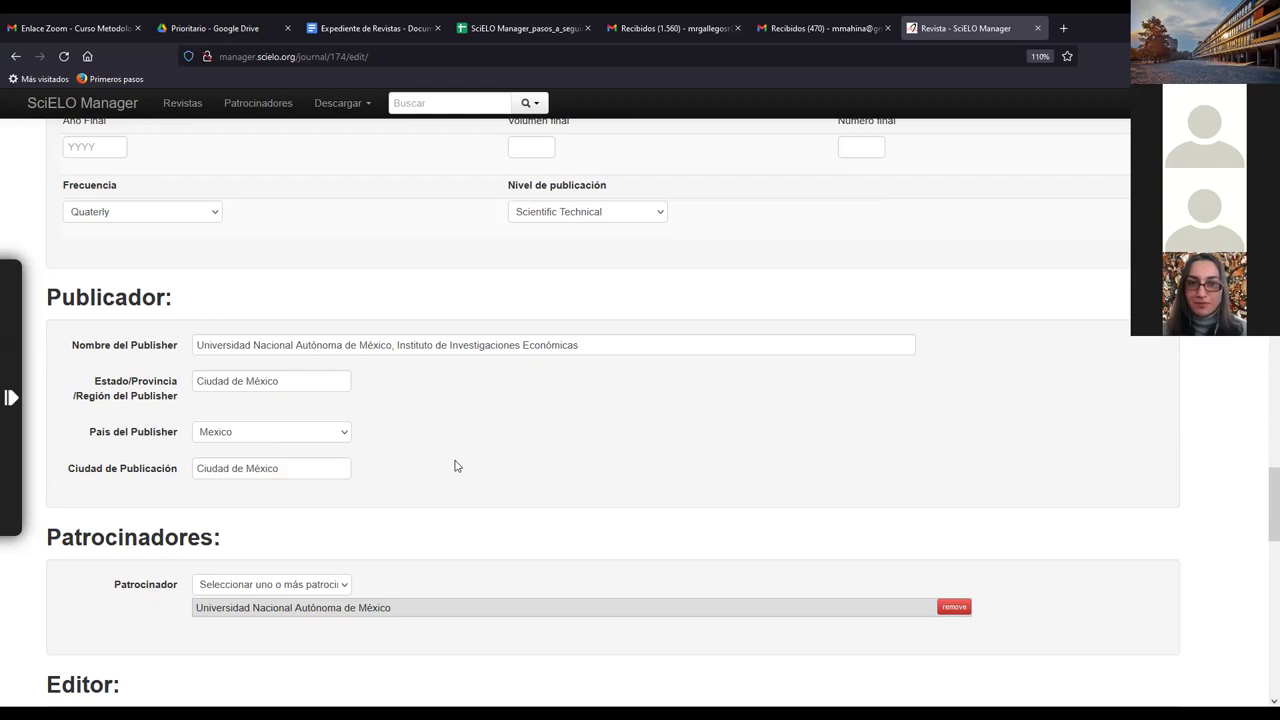
scroll(455, 466, down, 3)
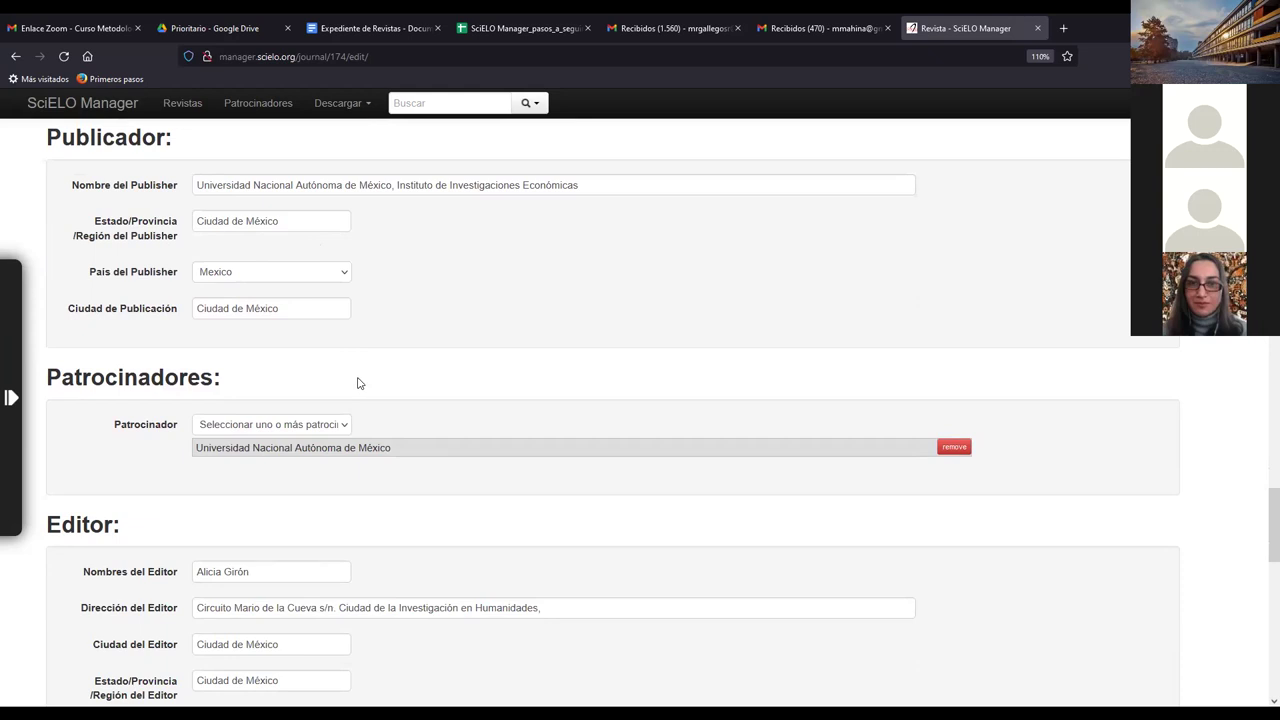
scroll(358, 383, down, 3)
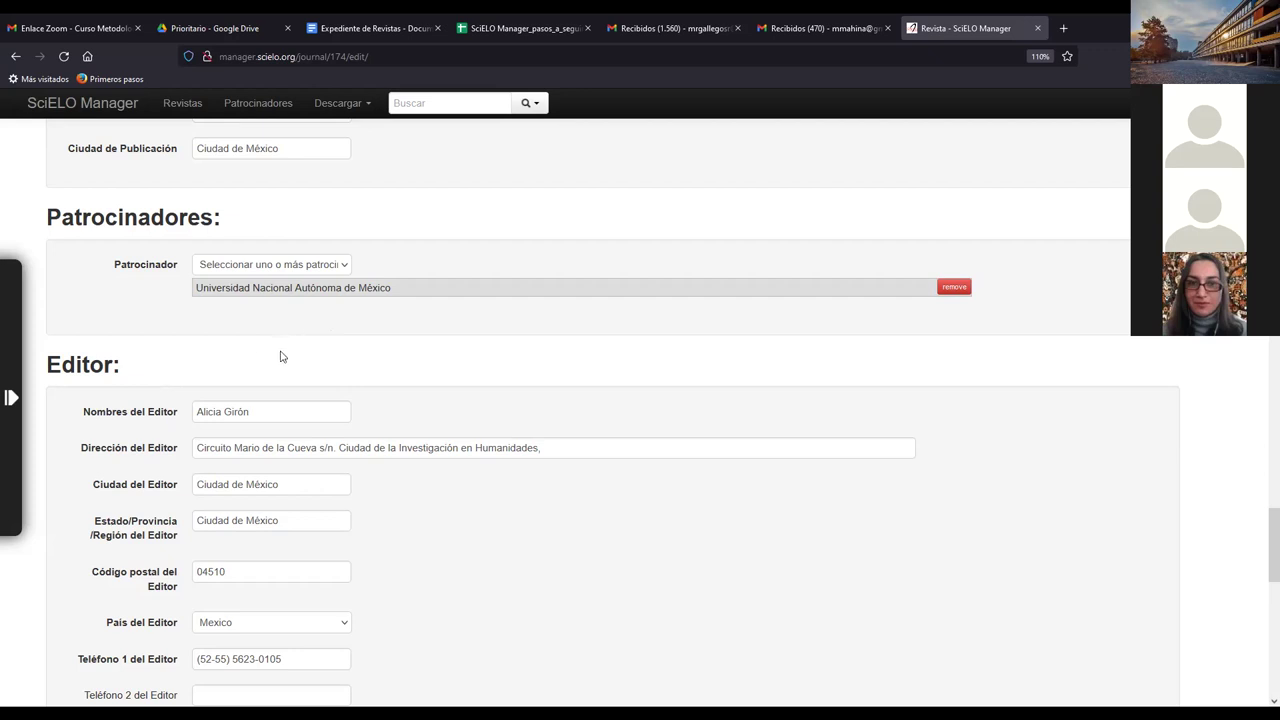
scroll(290, 355, up, 3)
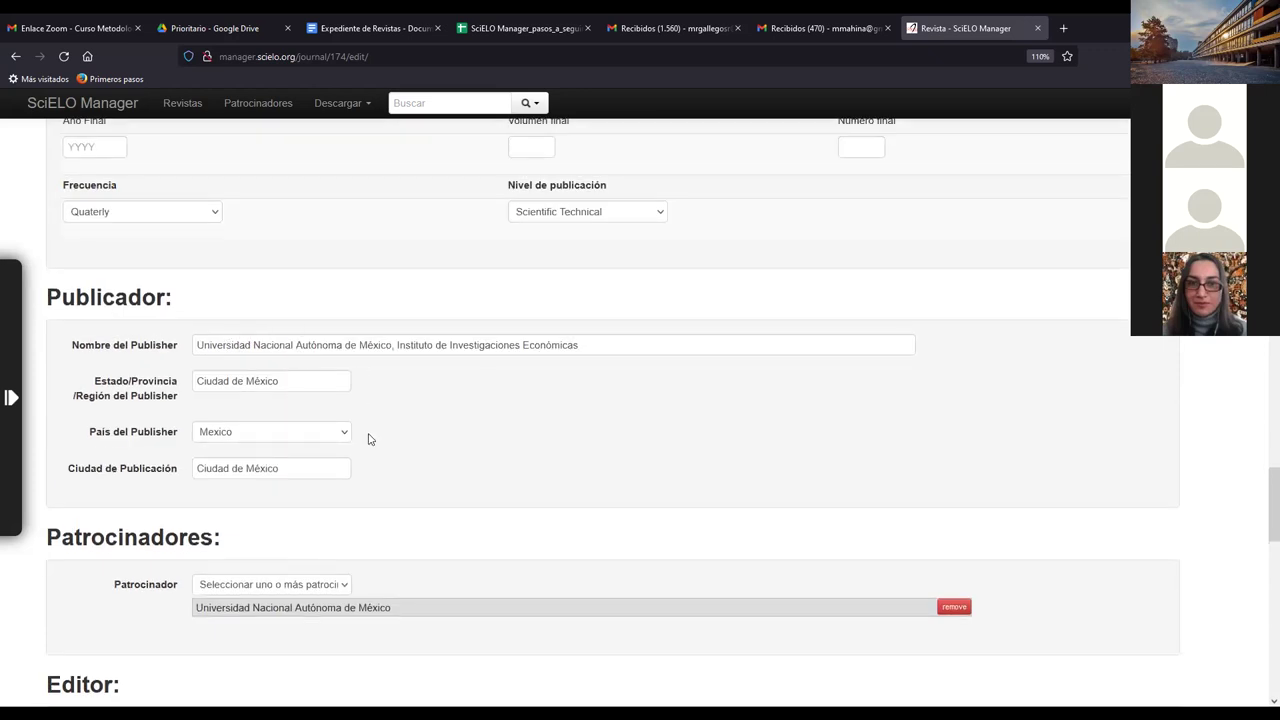
scroll(368, 439, down, 2)
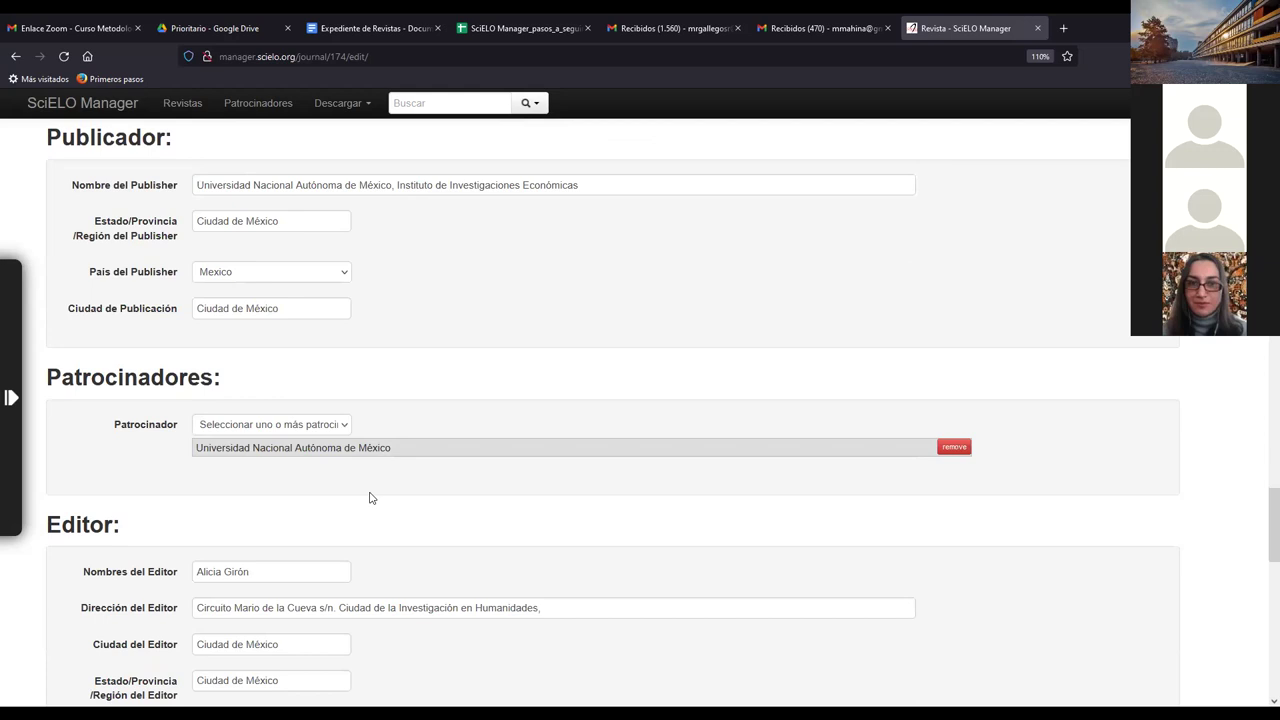
Review the Editor contact fields and the Red social, Información adicional and Imágenes de la revista sections.
scroll(369, 497, down, 2)
scroll(369, 497, down, 2)
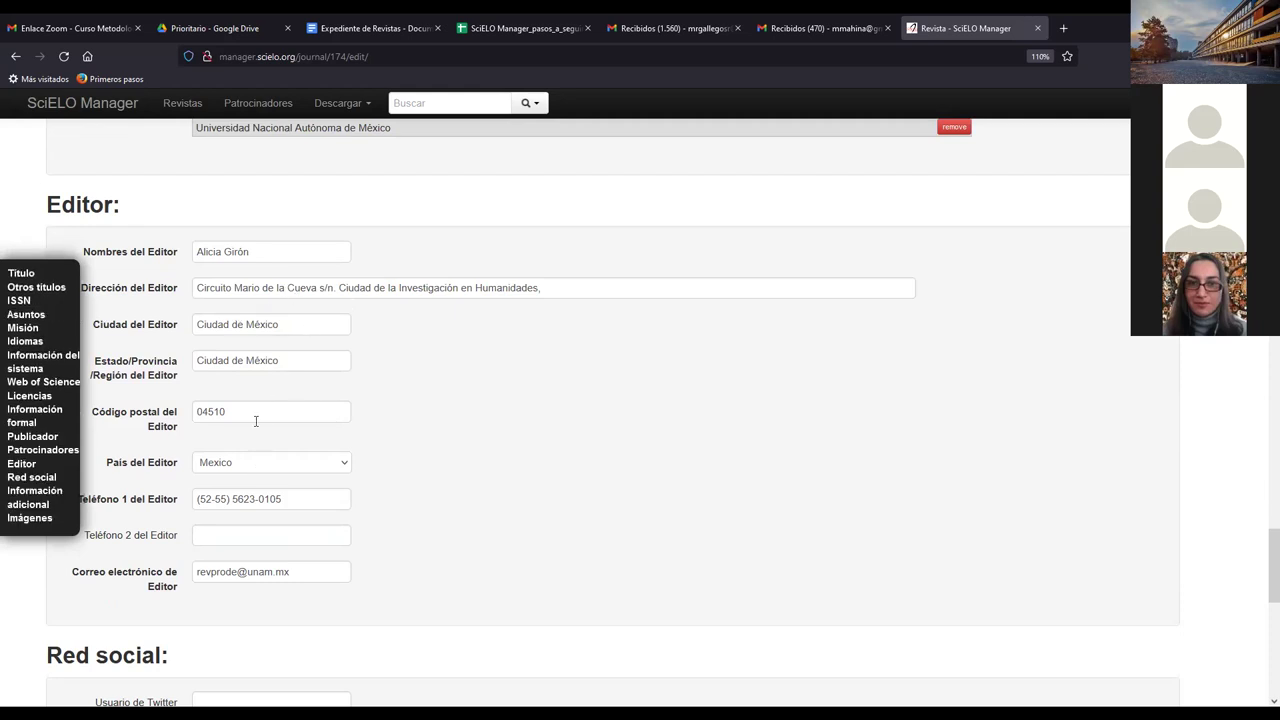
scroll(256, 420, down, 2)
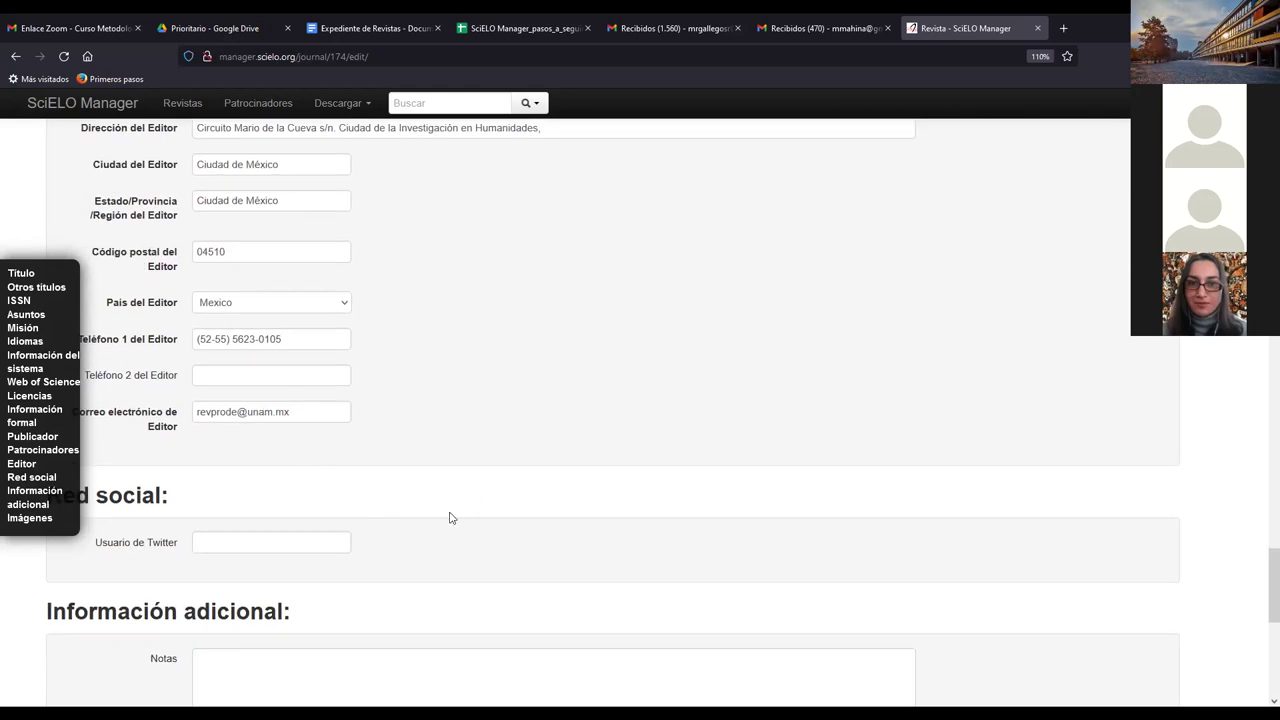
scroll(449, 517, down, 2)
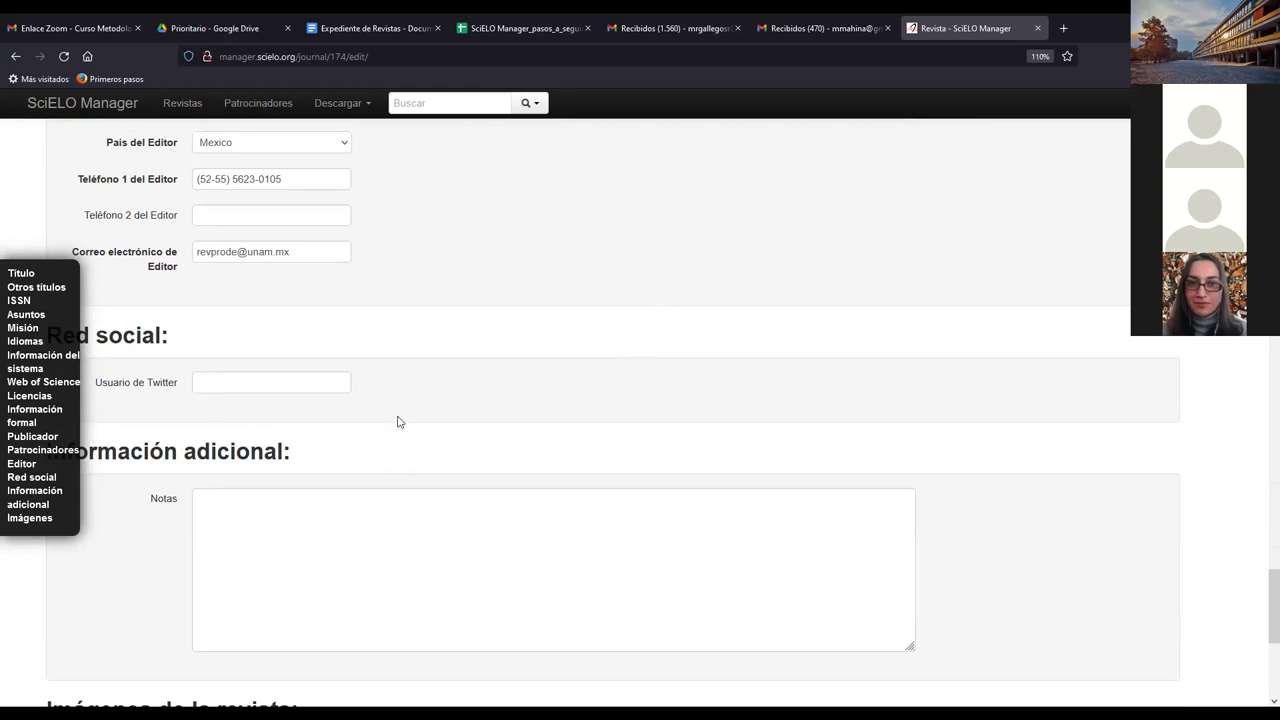
scroll(398, 417, down, 2)
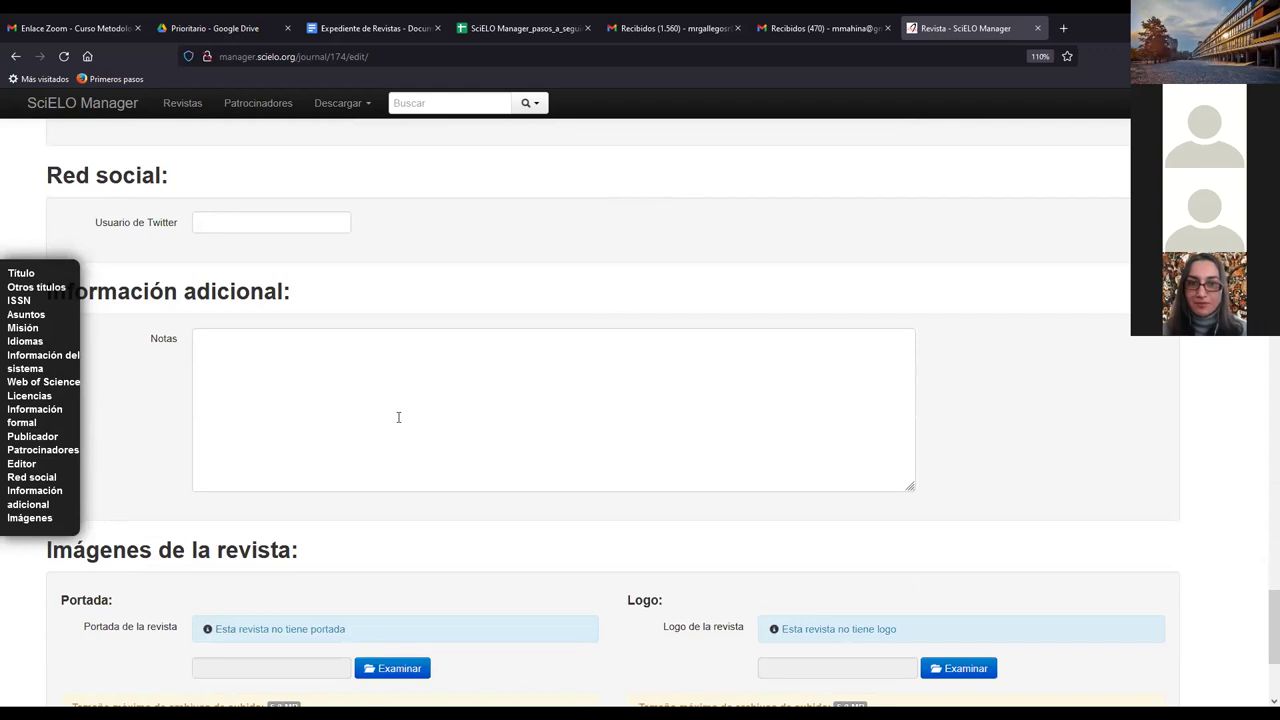
Return to the journal form's ISSN and Asunto sections for another look.
scroll(398, 417, up, 10)
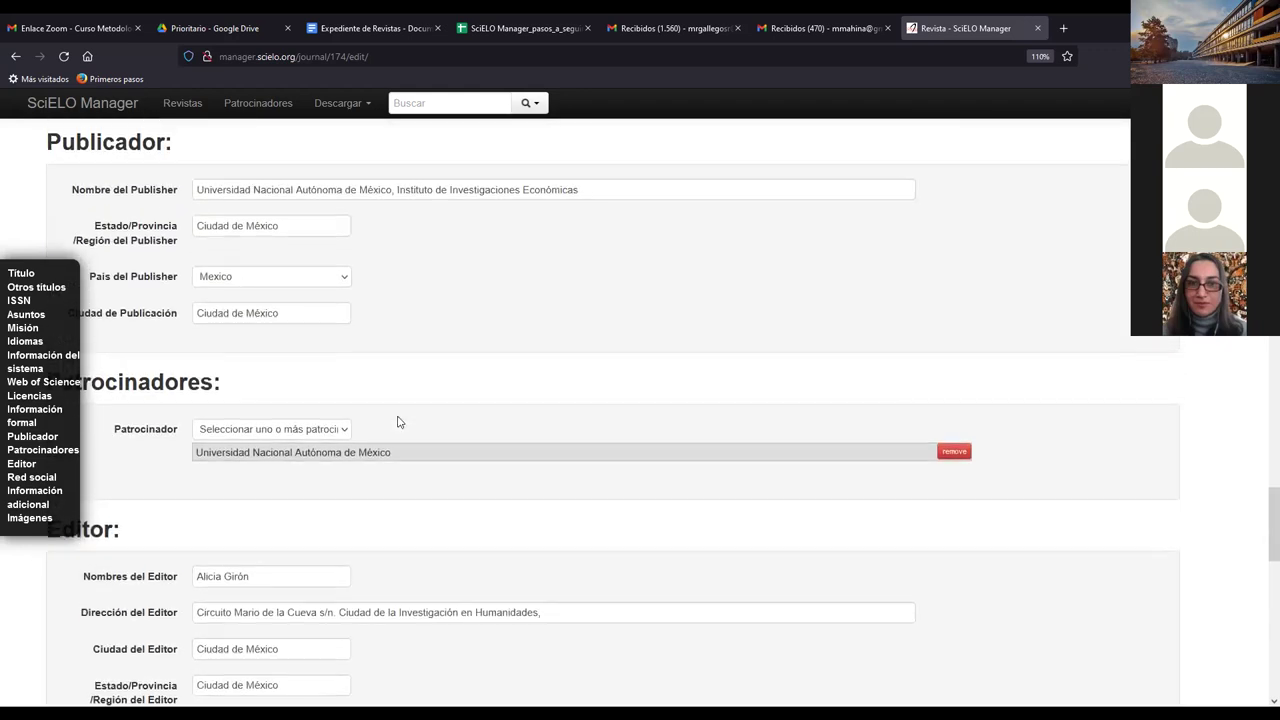
scroll(398, 421, up, 10)
scroll(398, 421, up, 10)
scroll(398, 417, up, 5)
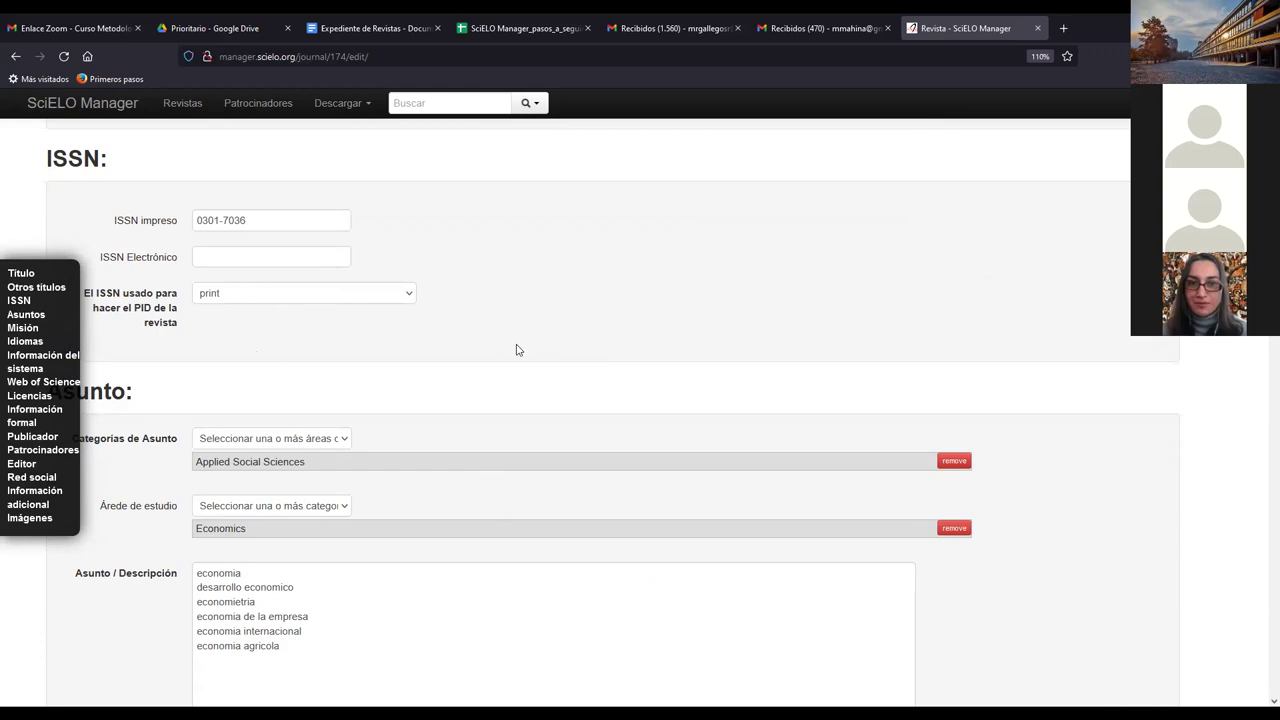
Review the journal form from the ISSN section through Idiomas to the fields of Información del sistema.
scroll(516, 350, down, 3)
scroll(516, 350, up, 3)
scroll(487, 348, down, 7)
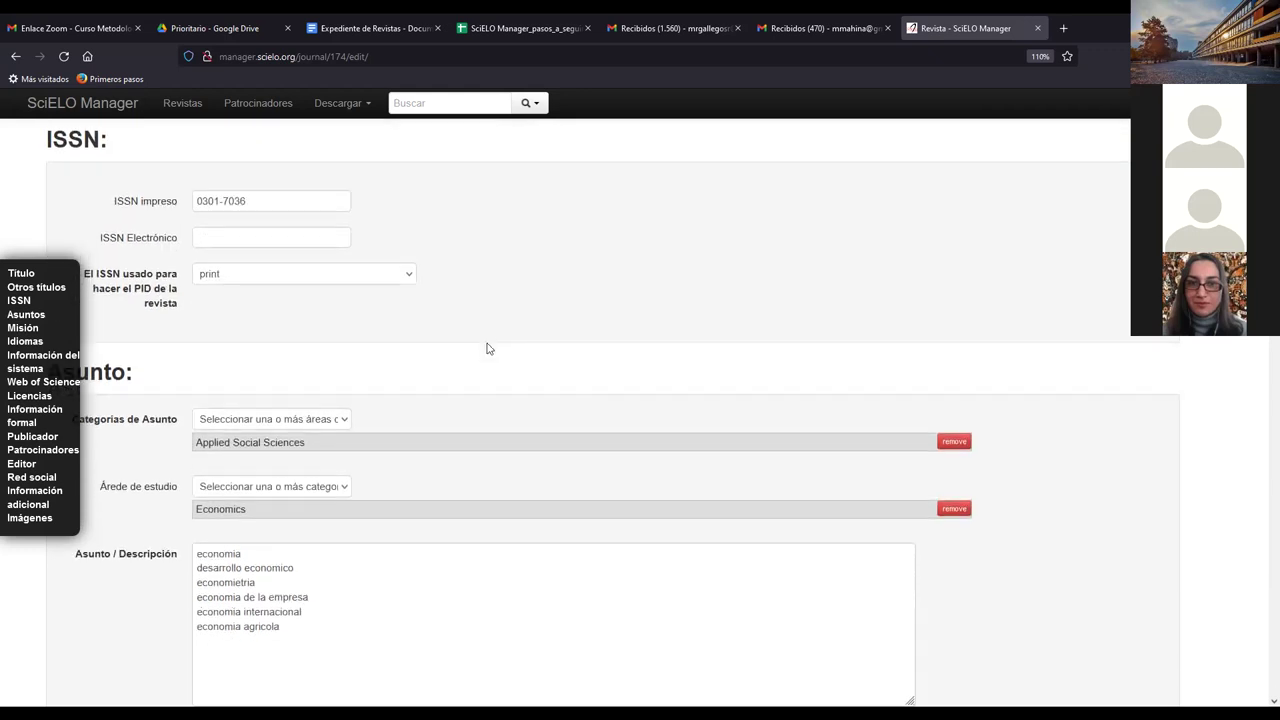
scroll(485, 349, down, 3)
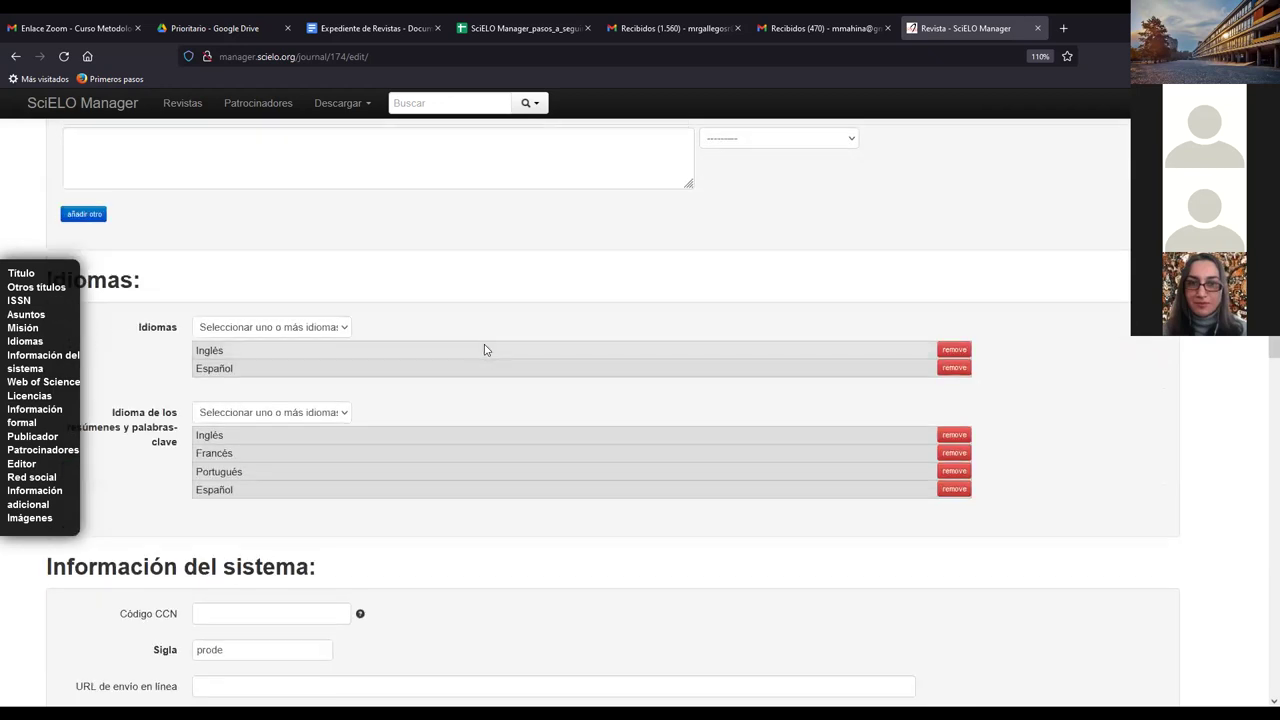
scroll(363, 335, down, 2)
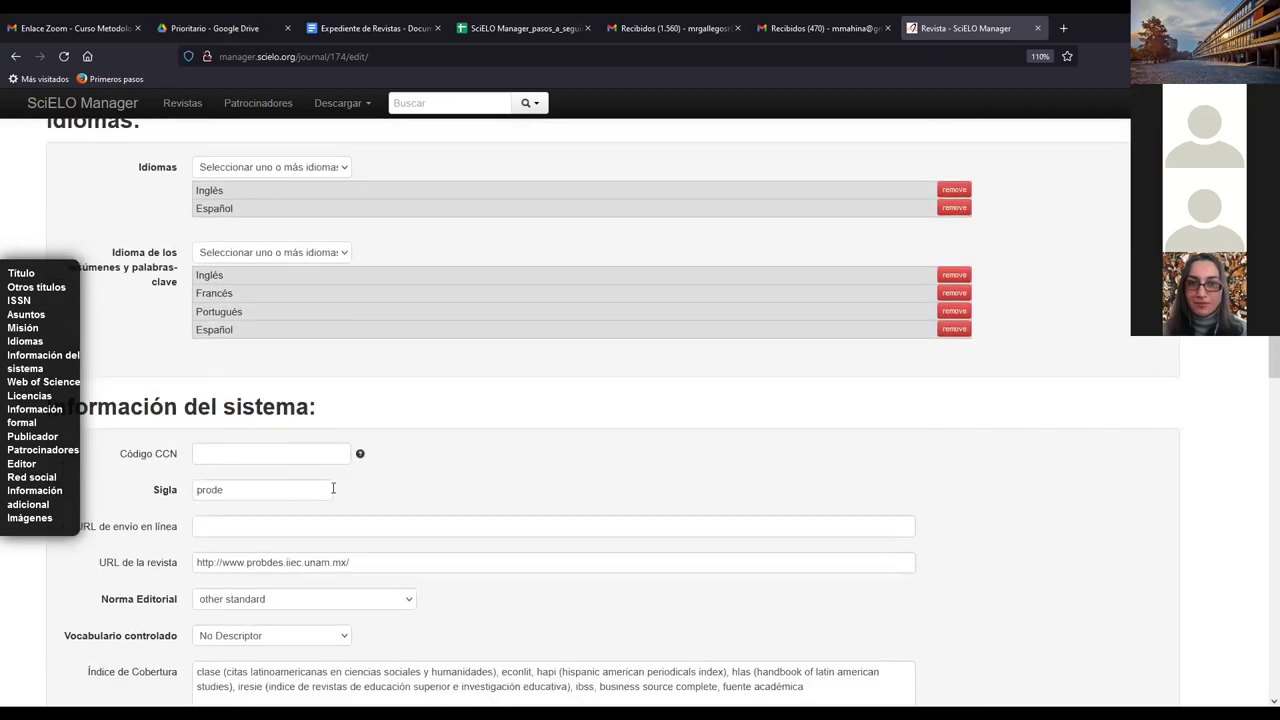
scroll(333, 489, down, 2)
scroll(349, 489, down, 3)
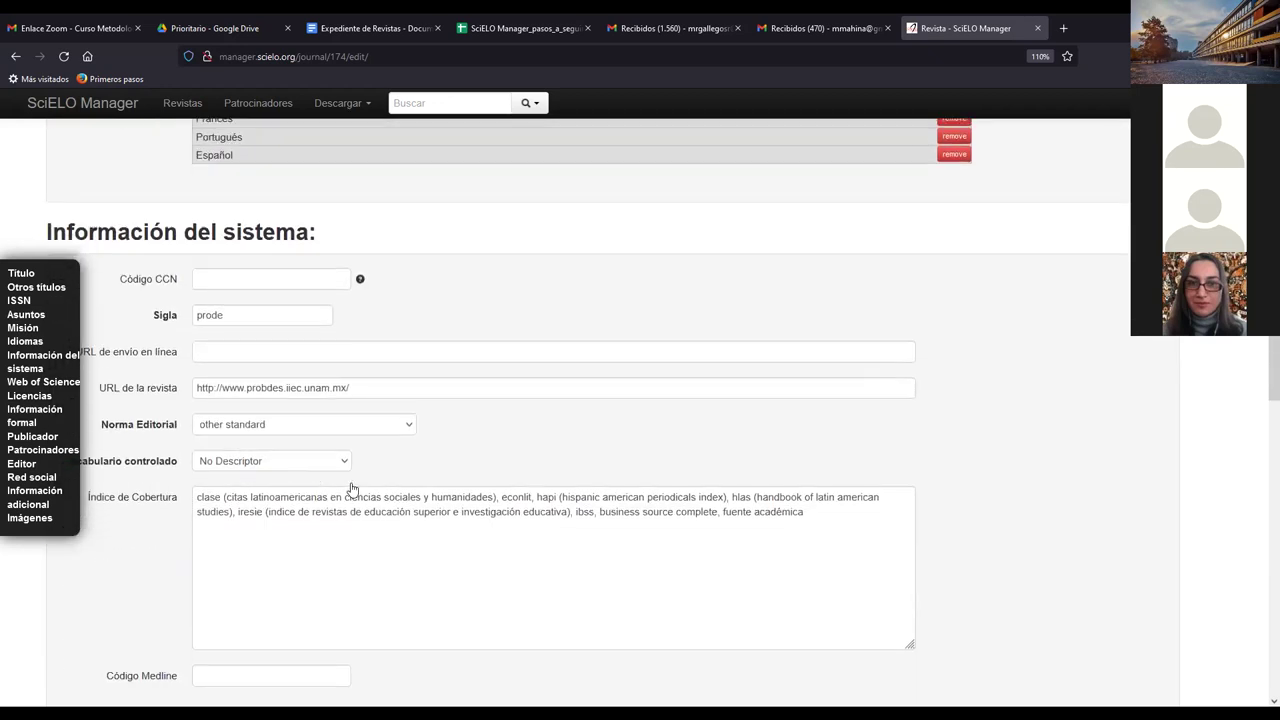
Look over the Web of Science, Licencias, Información formal, Publicador and Editor sections of the journal form.
scroll(349, 489, down, 2)
scroll(349, 489, down, 3)
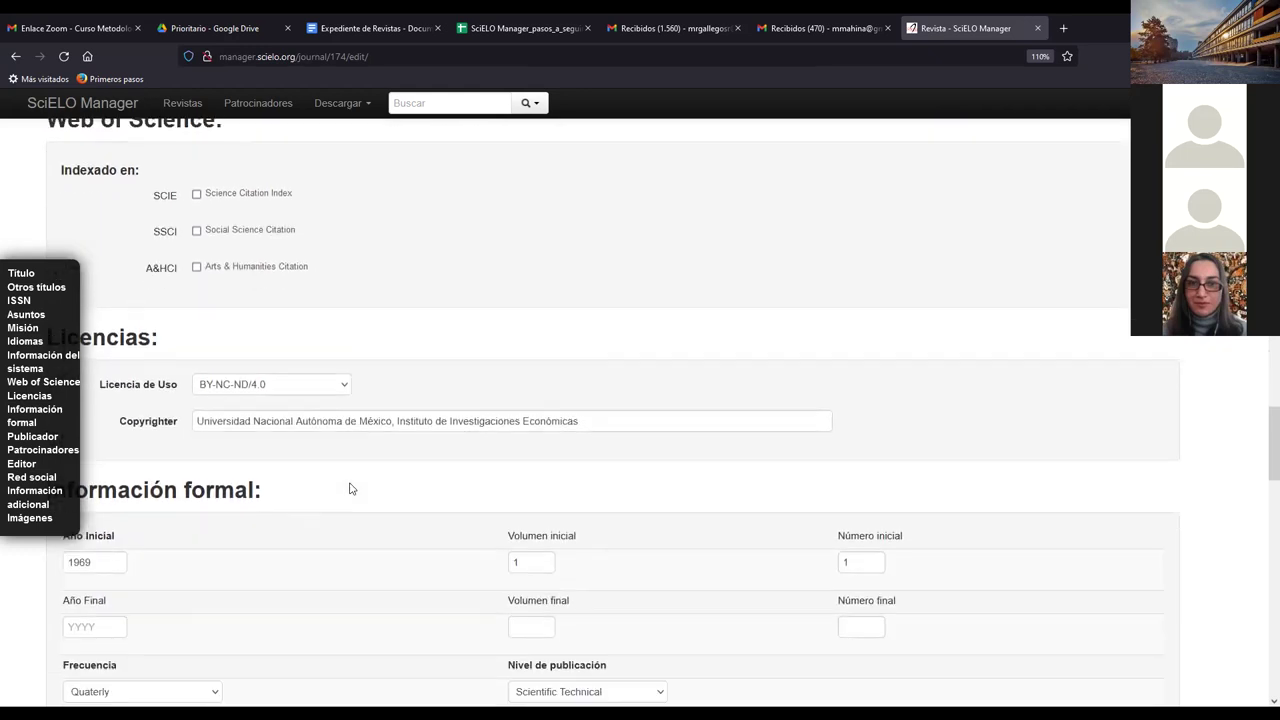
scroll(349, 488, down, 3)
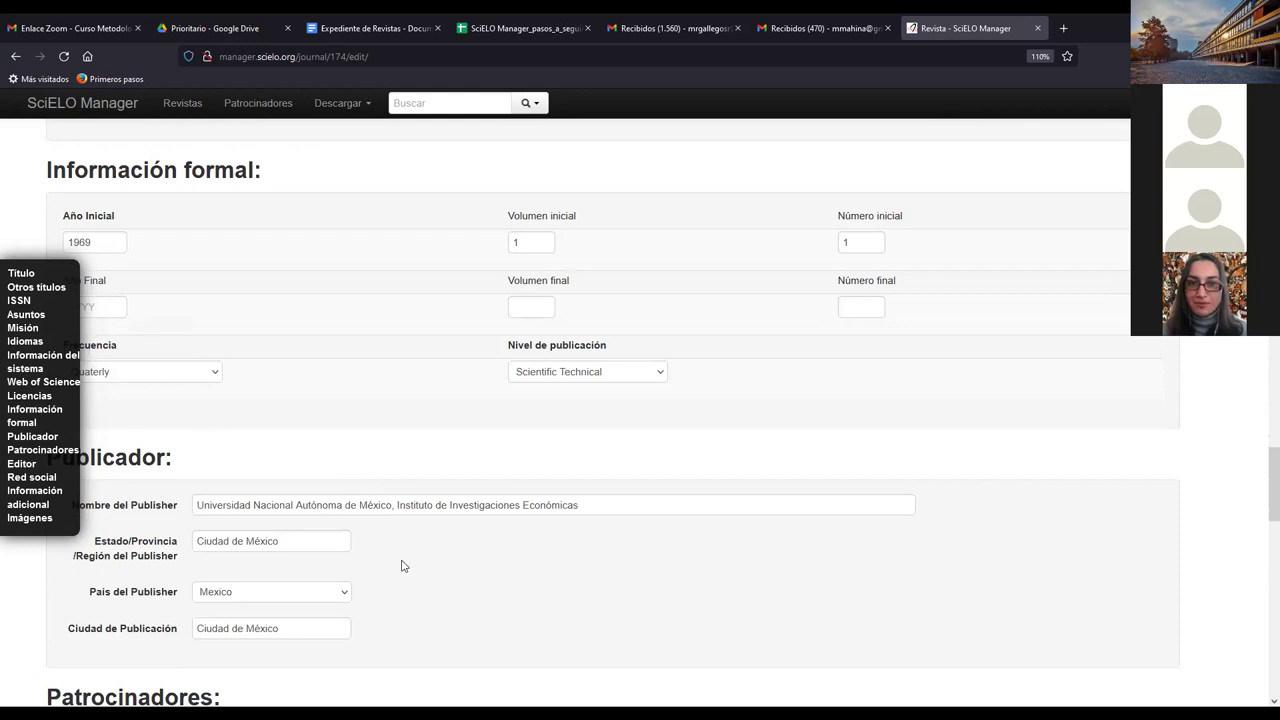
scroll(403, 565, up, 4)
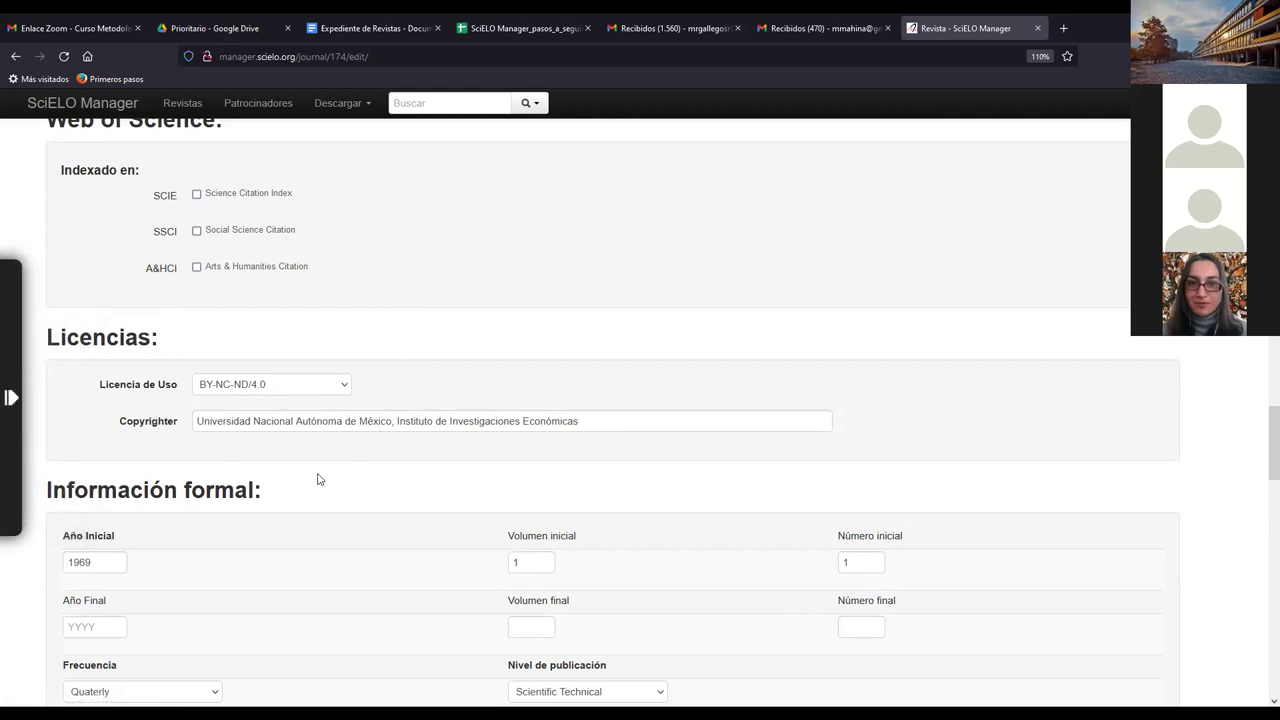
scroll(318, 479, down, 6)
scroll(318, 479, down, 3)
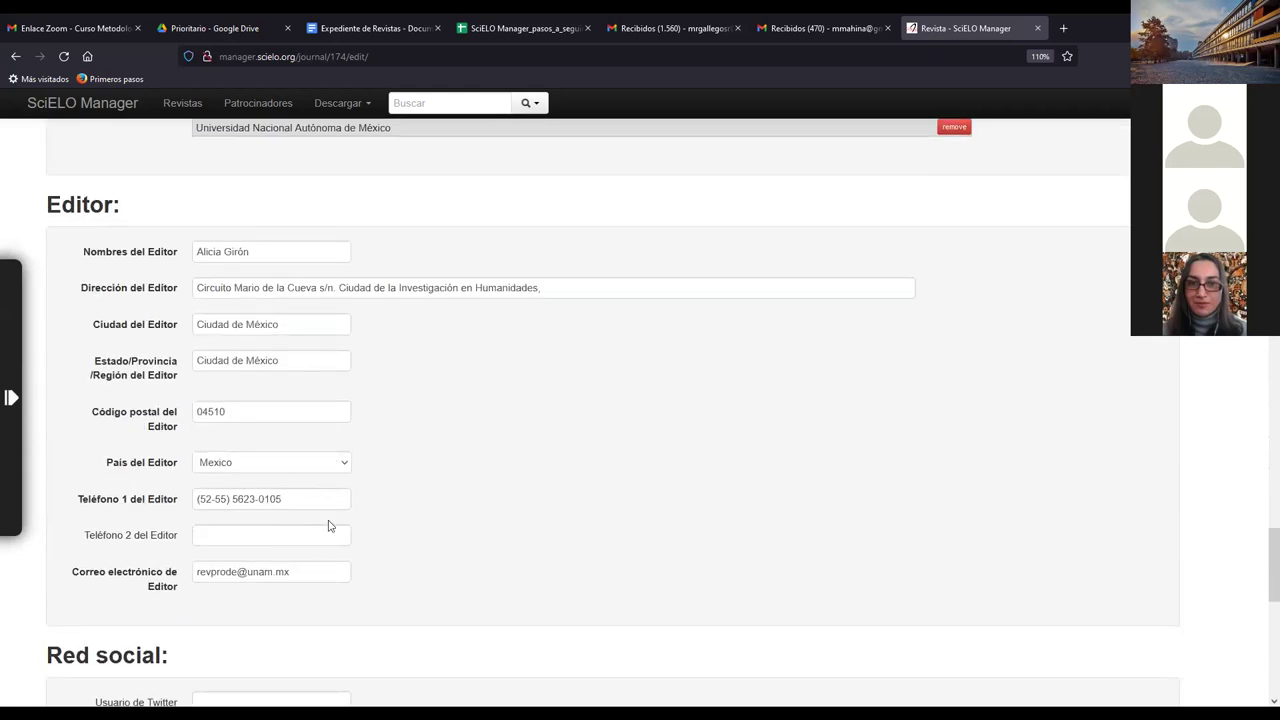
Recheck the form's sections in reverse order from Licencias through Idiomas, Misión and Asunto back to Títulos.
scroll(330, 525, up, 10)
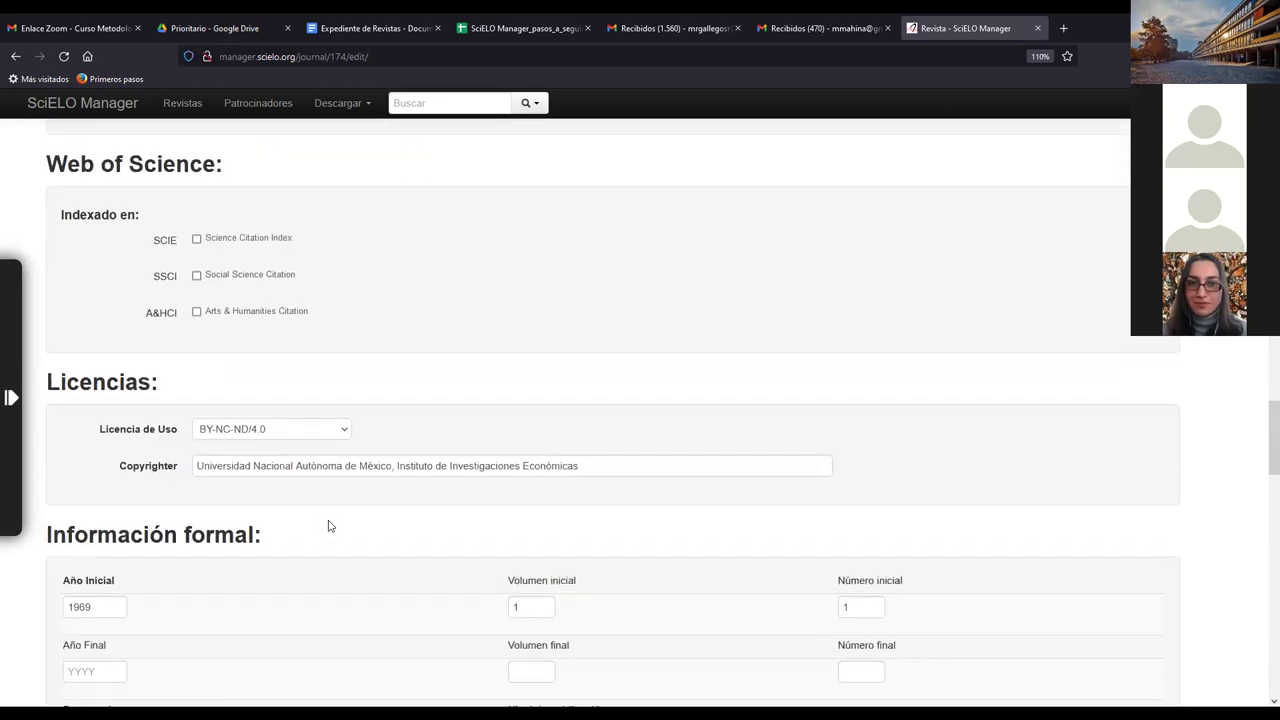
scroll(330, 525, up, 10)
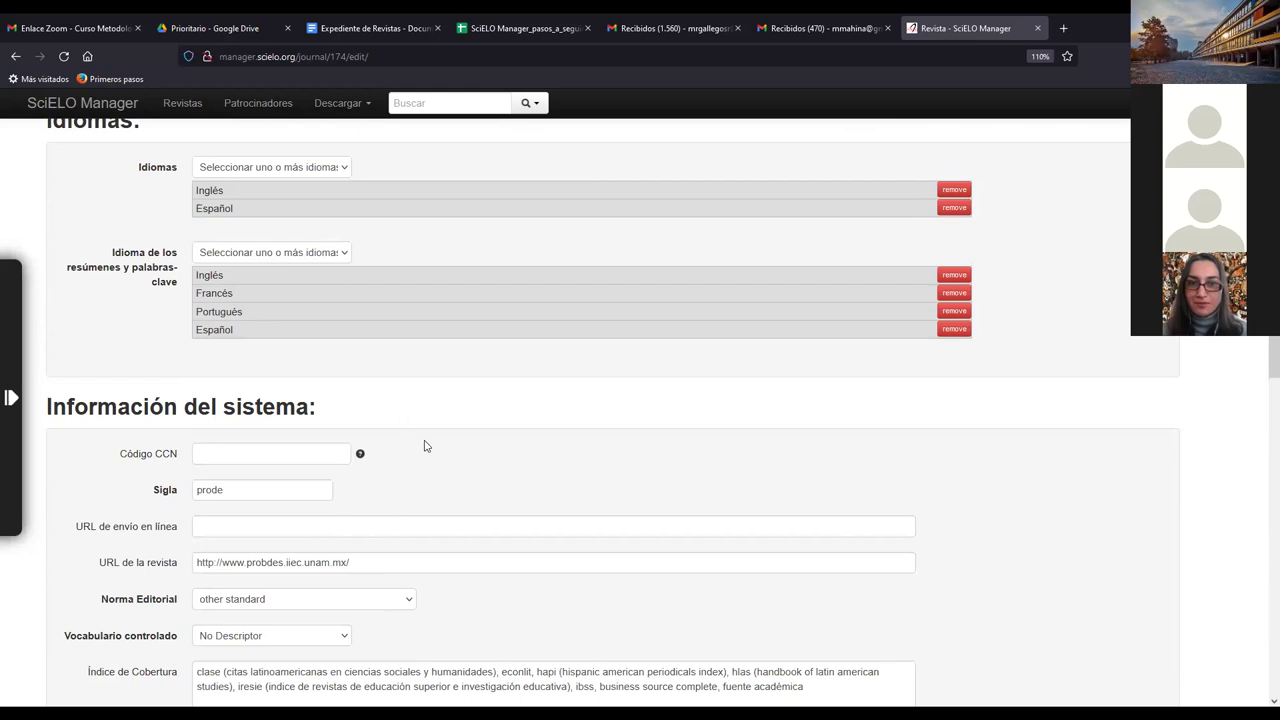
scroll(424, 446, up, 5)
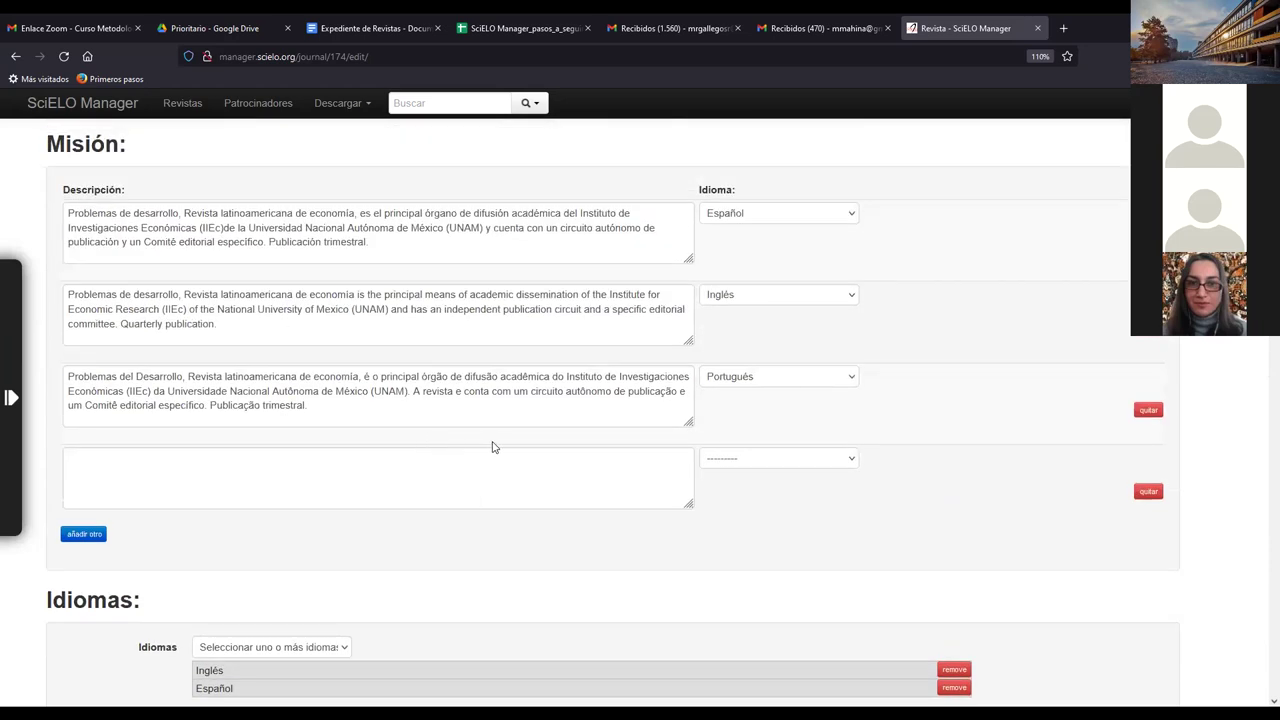
scroll(490, 448, up, 3)
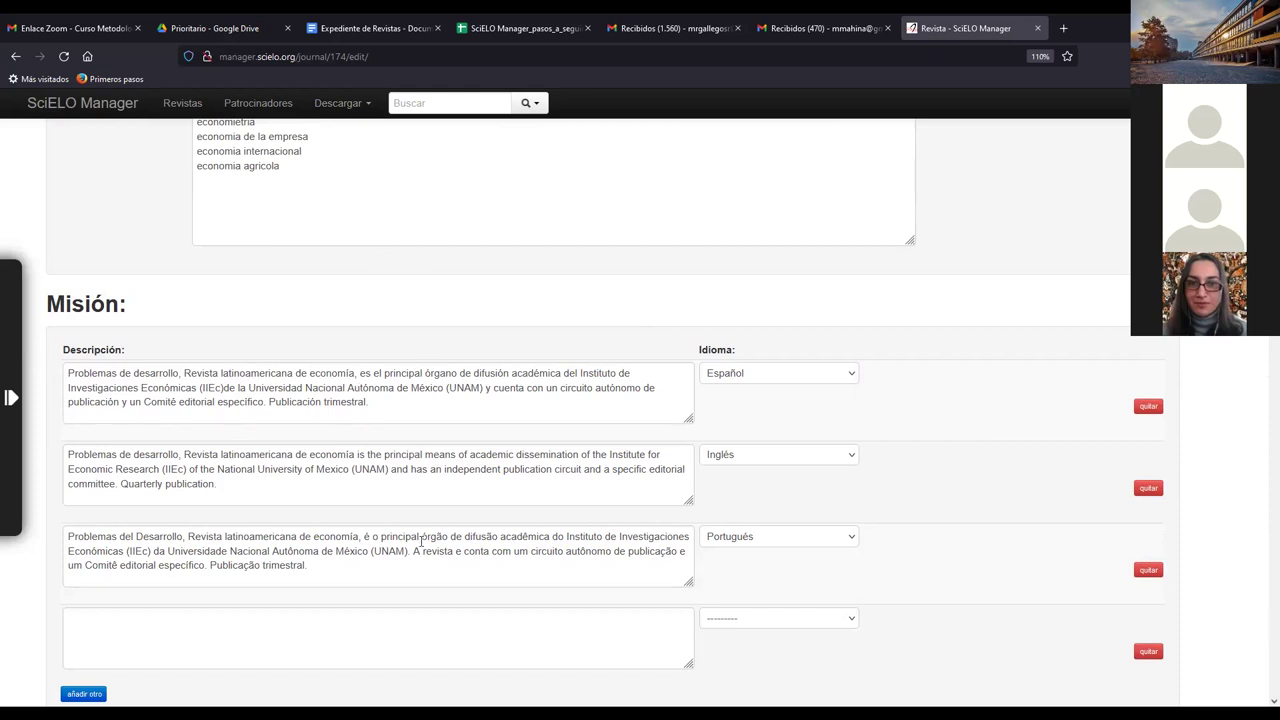
scroll(420, 541, up, 3)
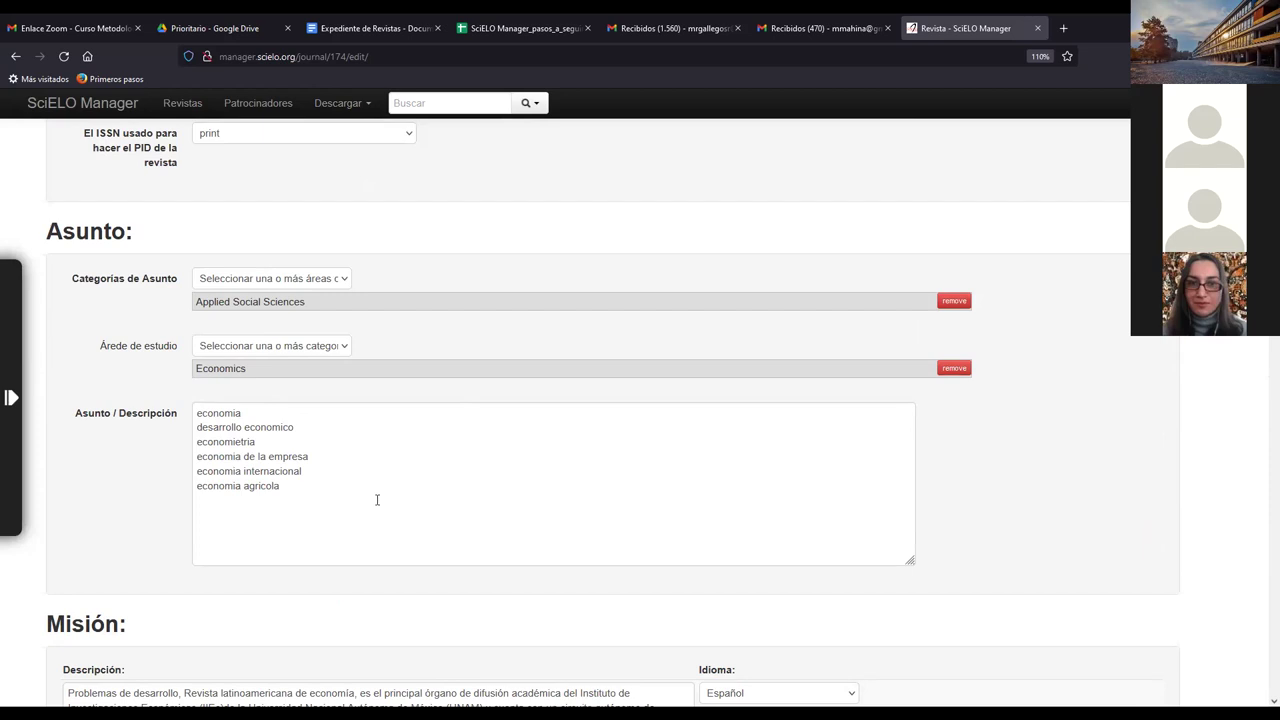
scroll(375, 502, up, 6)
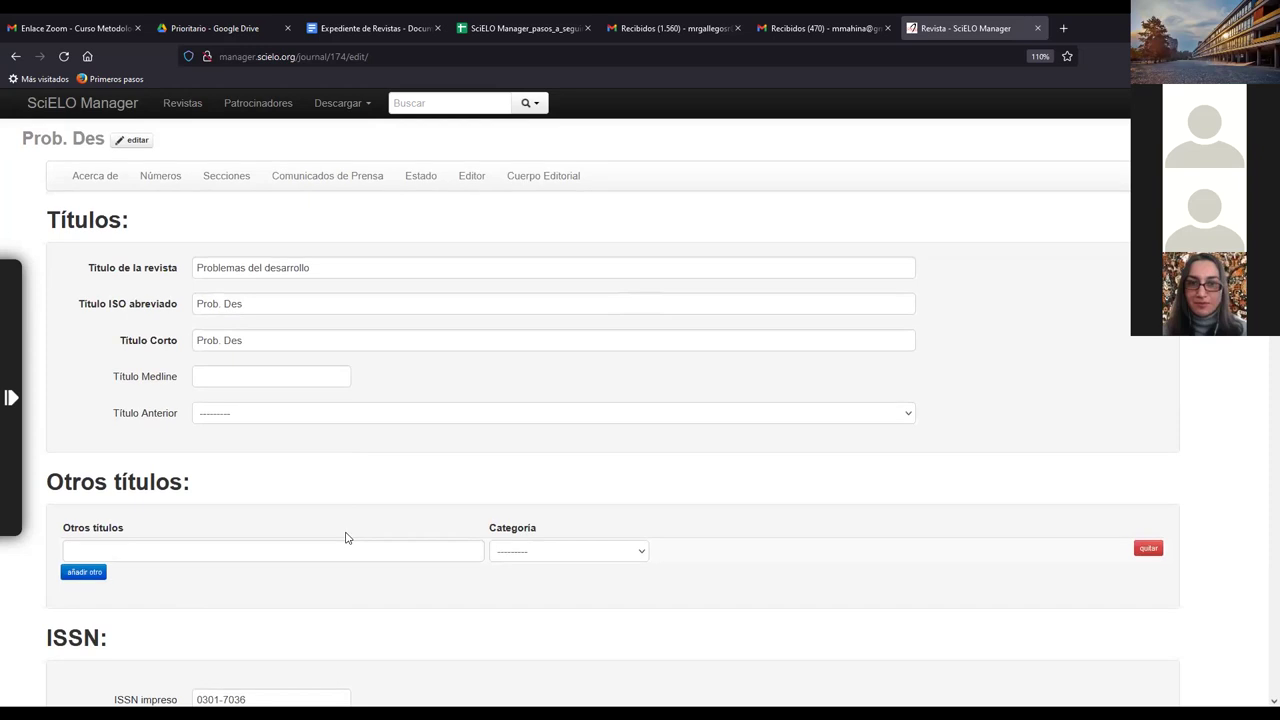
Go to the Publicador section and inspect the full publisher name in Nombre del Publisher.
scroll(346, 532, down, 8)
scroll(346, 532, down, 10)
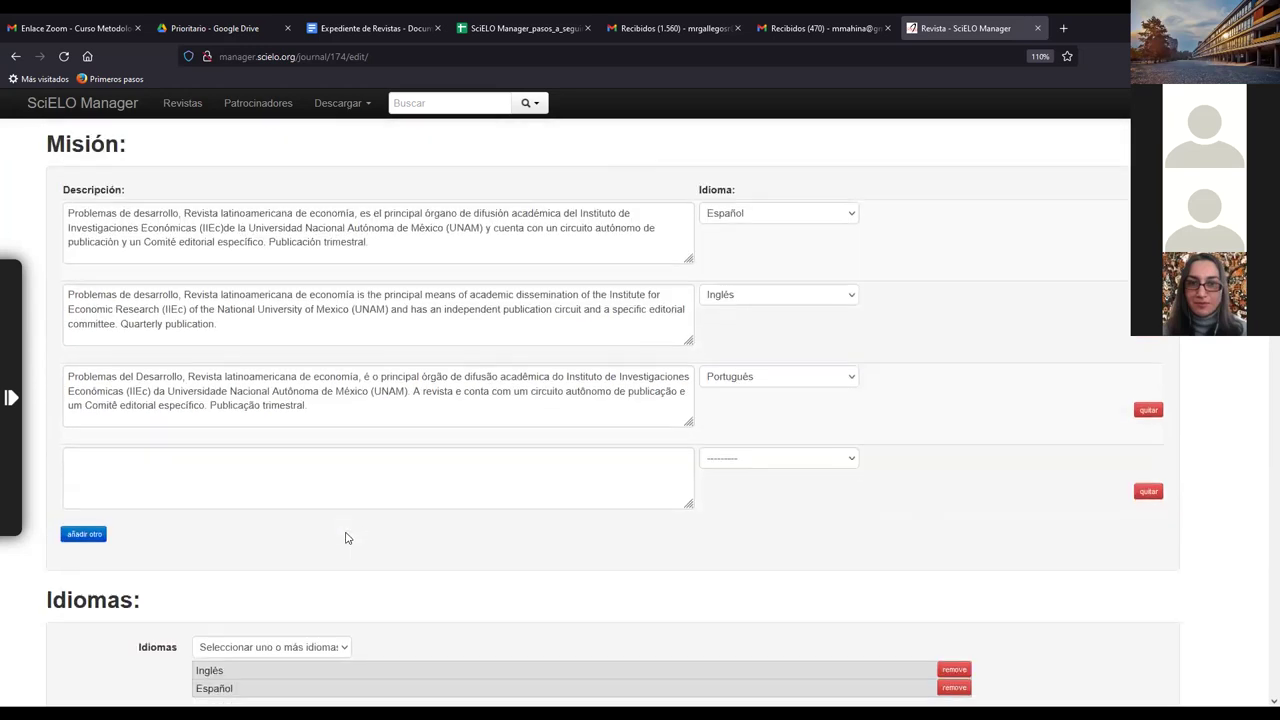
scroll(346, 532, down, 5)
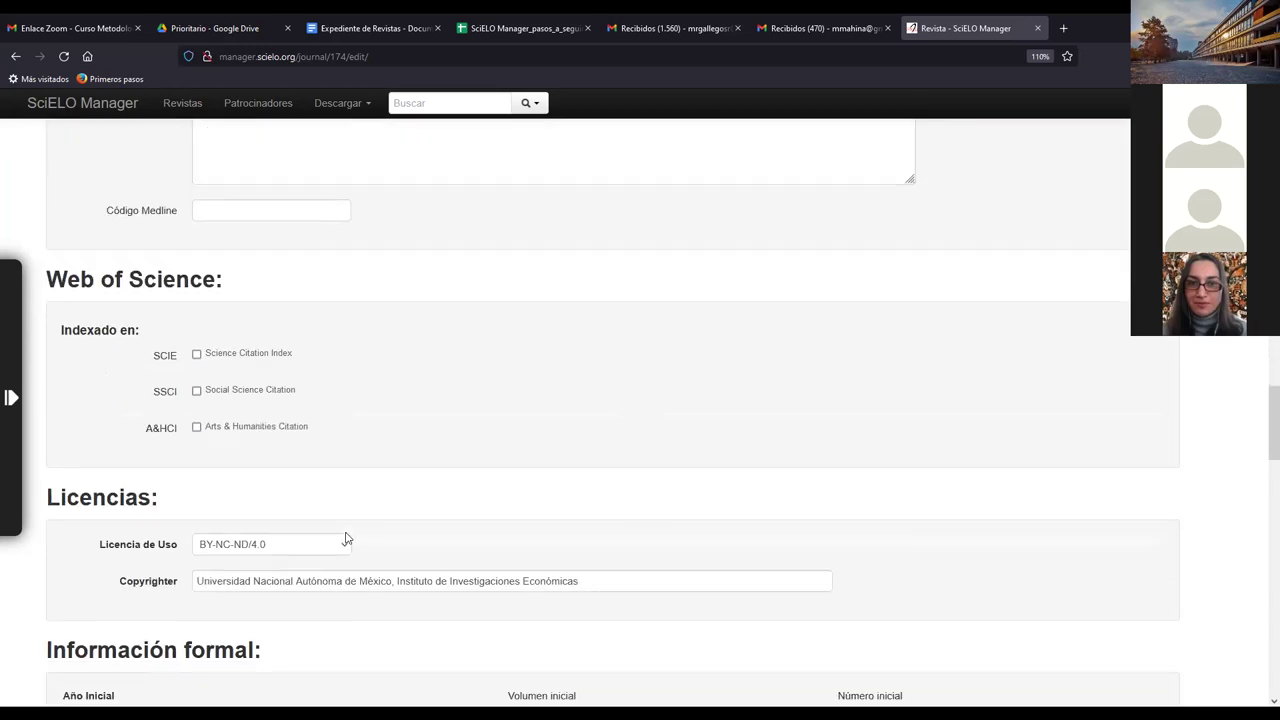
scroll(366, 506, down, 5)
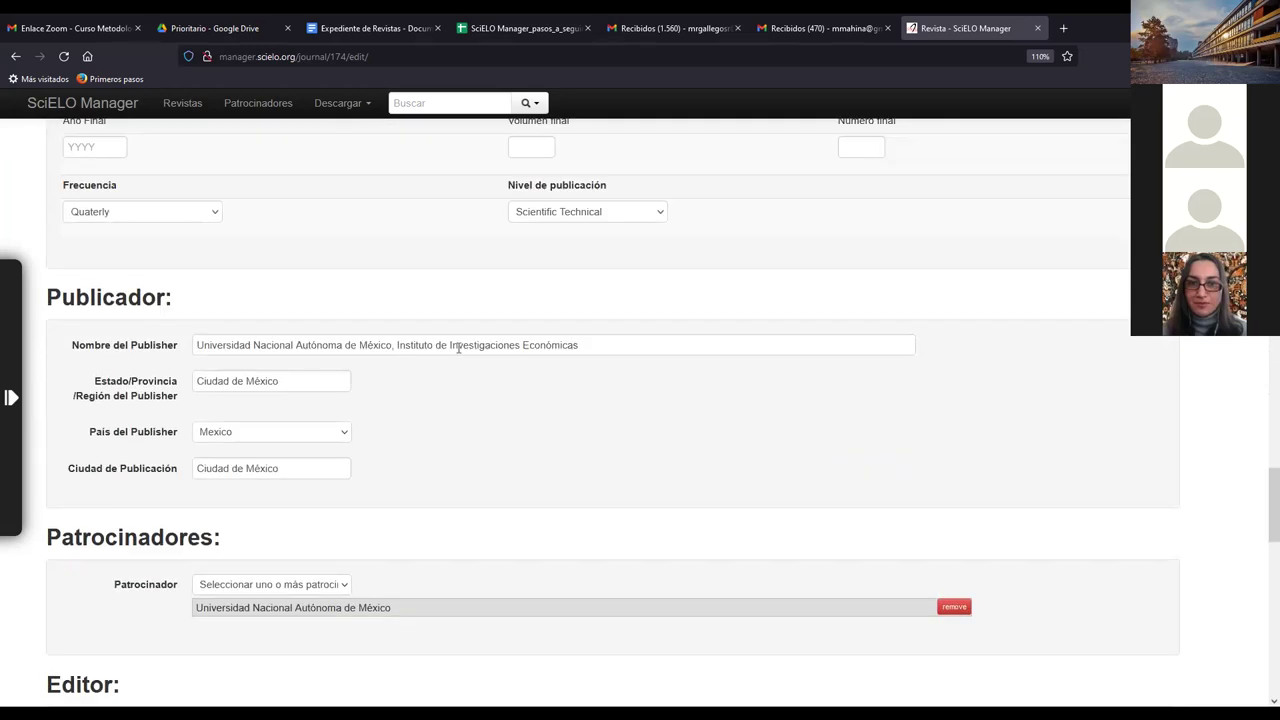
click(617, 345)
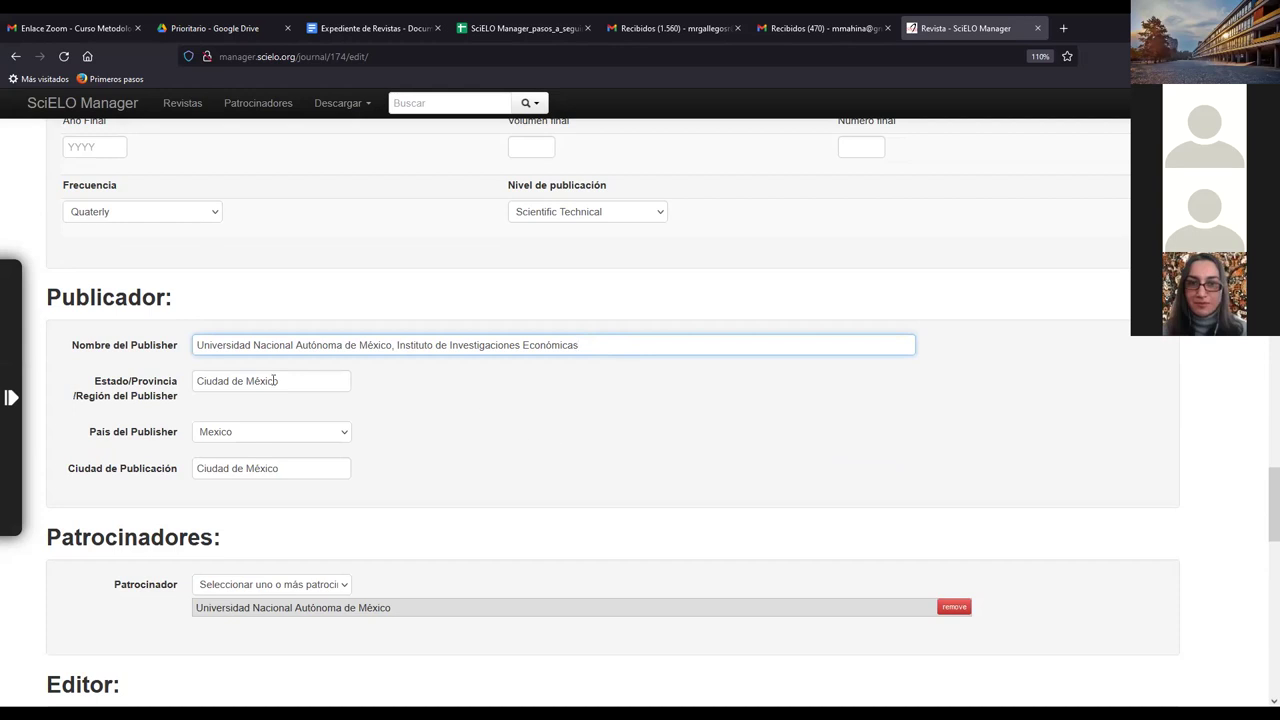
click(197, 347)
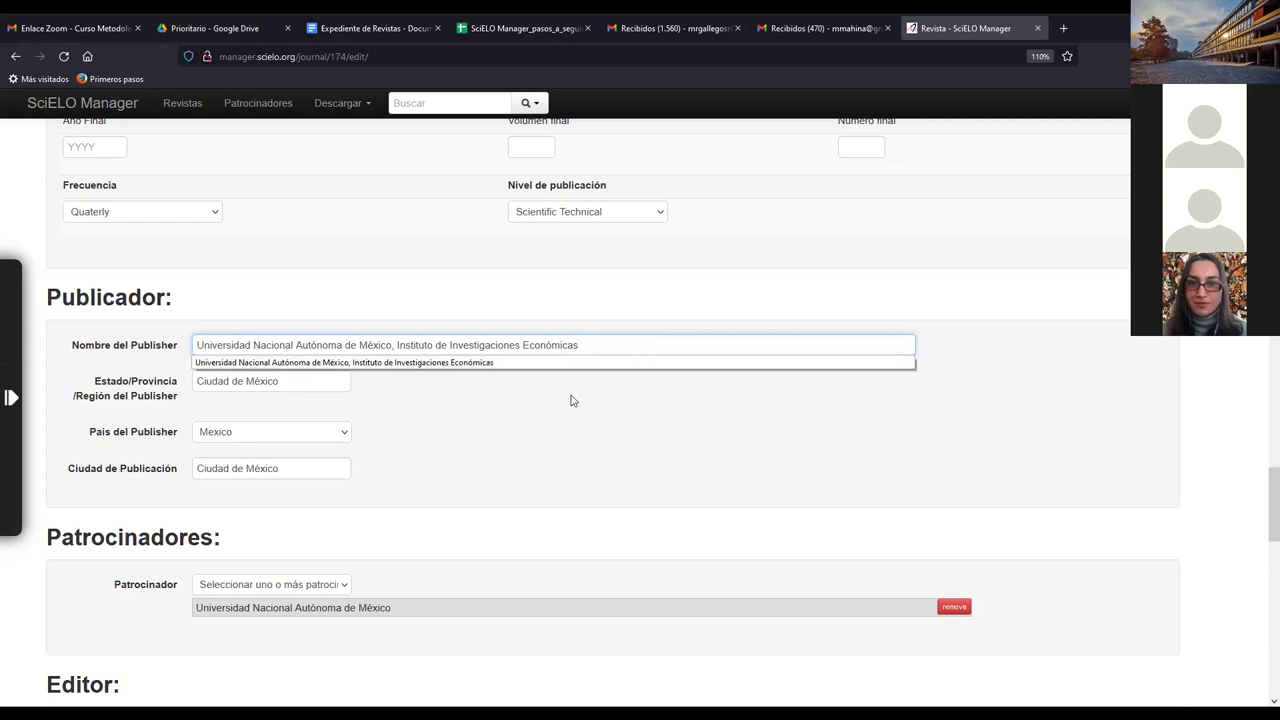
Look over the Editor, Red social and Información adicional sections and return to Títulos.
scroll(1116, 459, down, 6)
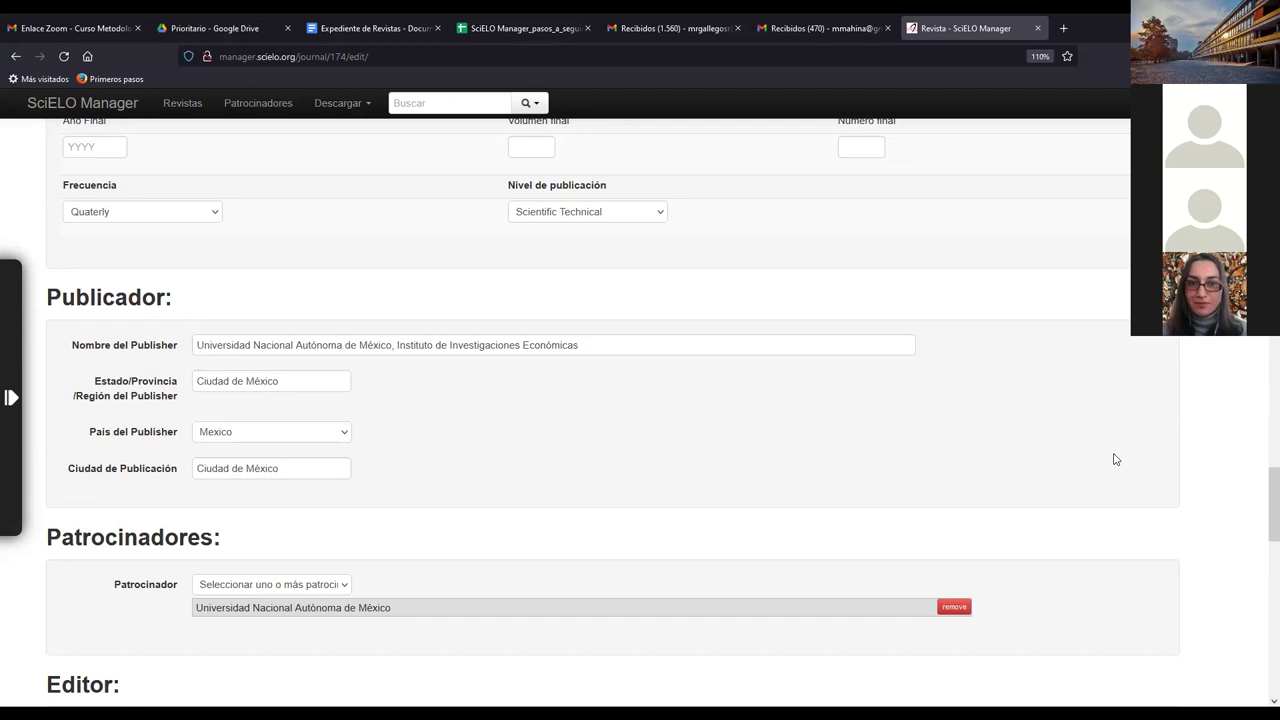
scroll(1116, 459, down, 4)
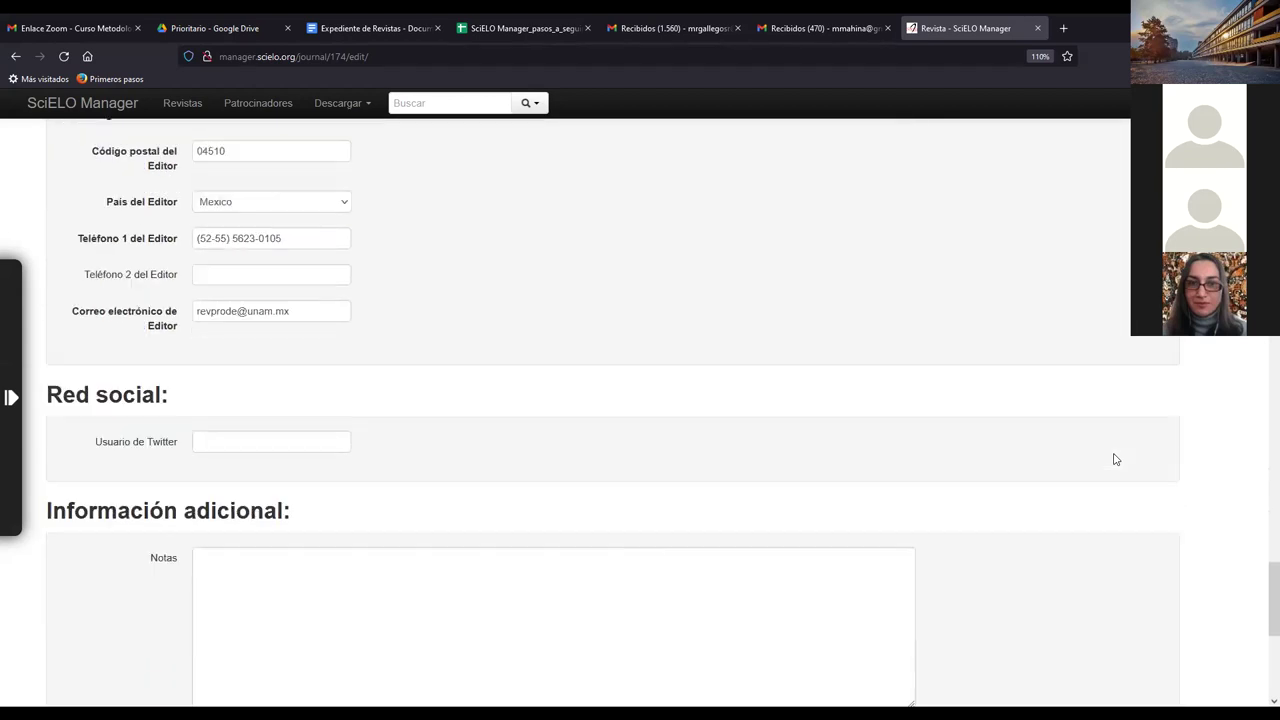
scroll(1116, 459, up, 9)
scroll(1116, 459, up, 14)
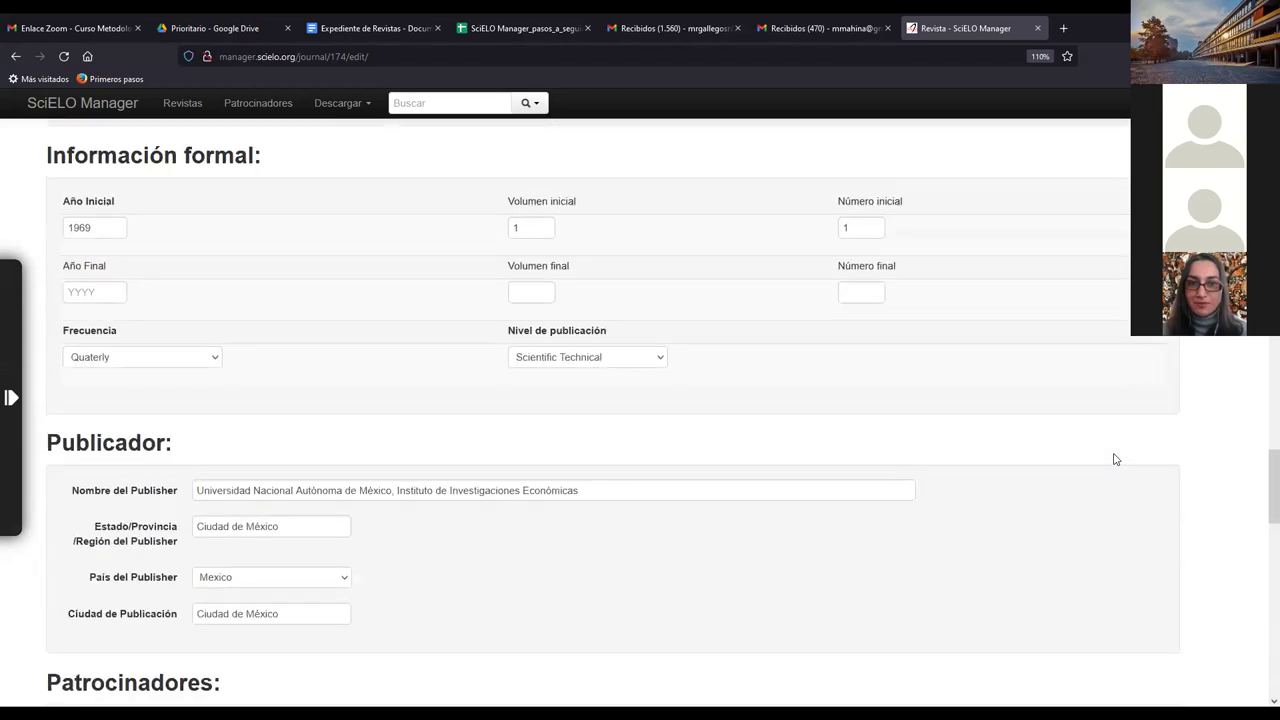
scroll(1116, 459, up, 15)
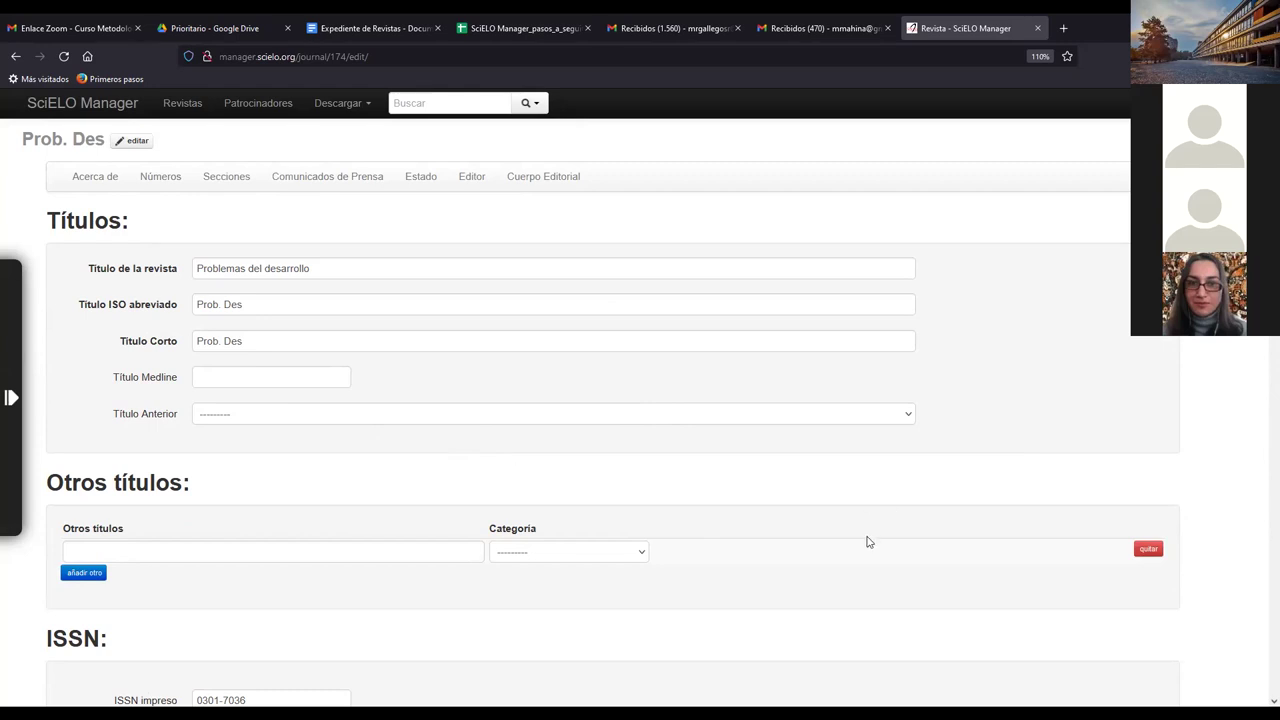
Check the end of the form with Imágenes de la revista and the save option, and return to Títulos.
scroll(866, 540, down, 15)
scroll(857, 548, down, 20)
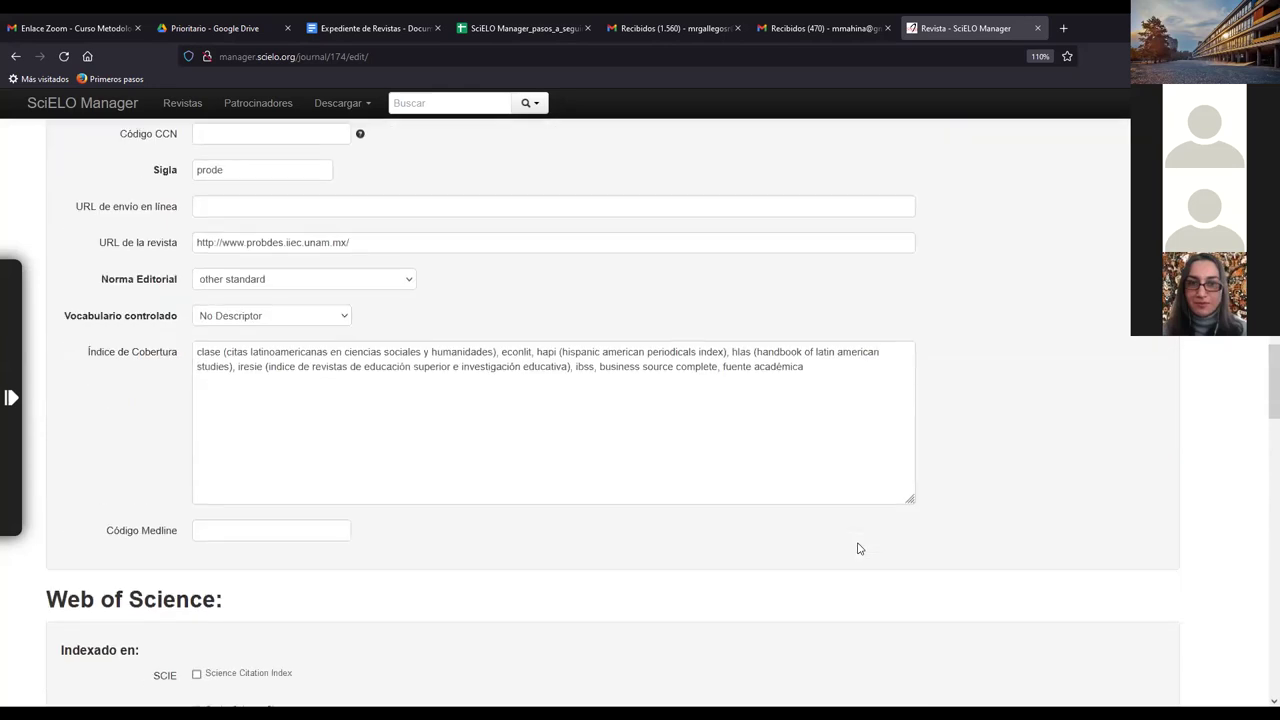
scroll(857, 548, down, 2)
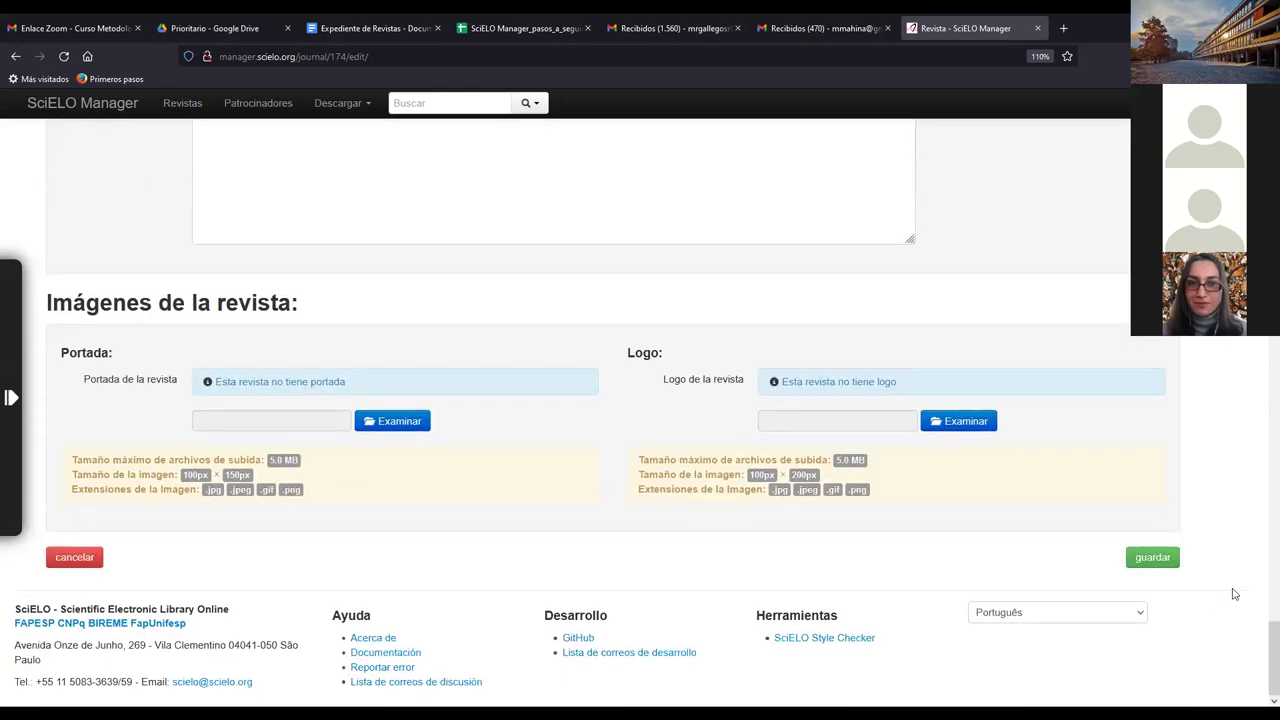
scroll(993, 582, up, 5)
scroll(993, 582, up, 20)
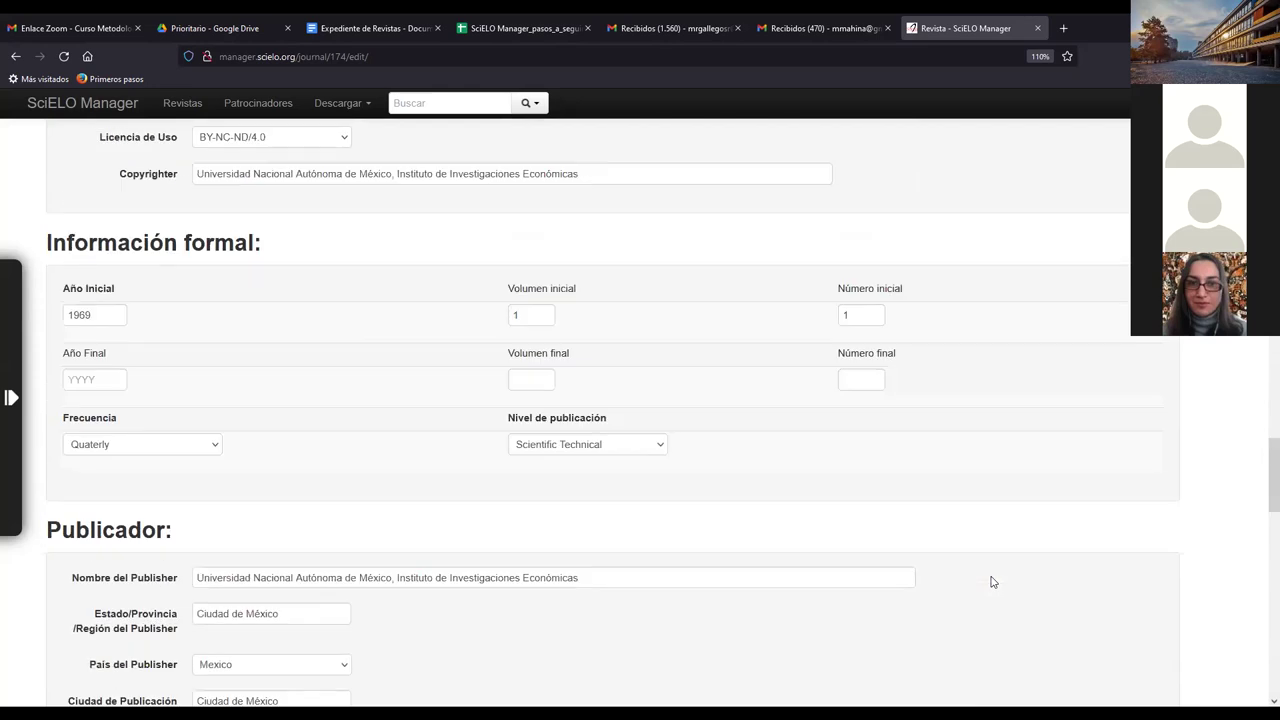
scroll(993, 582, up, 5)
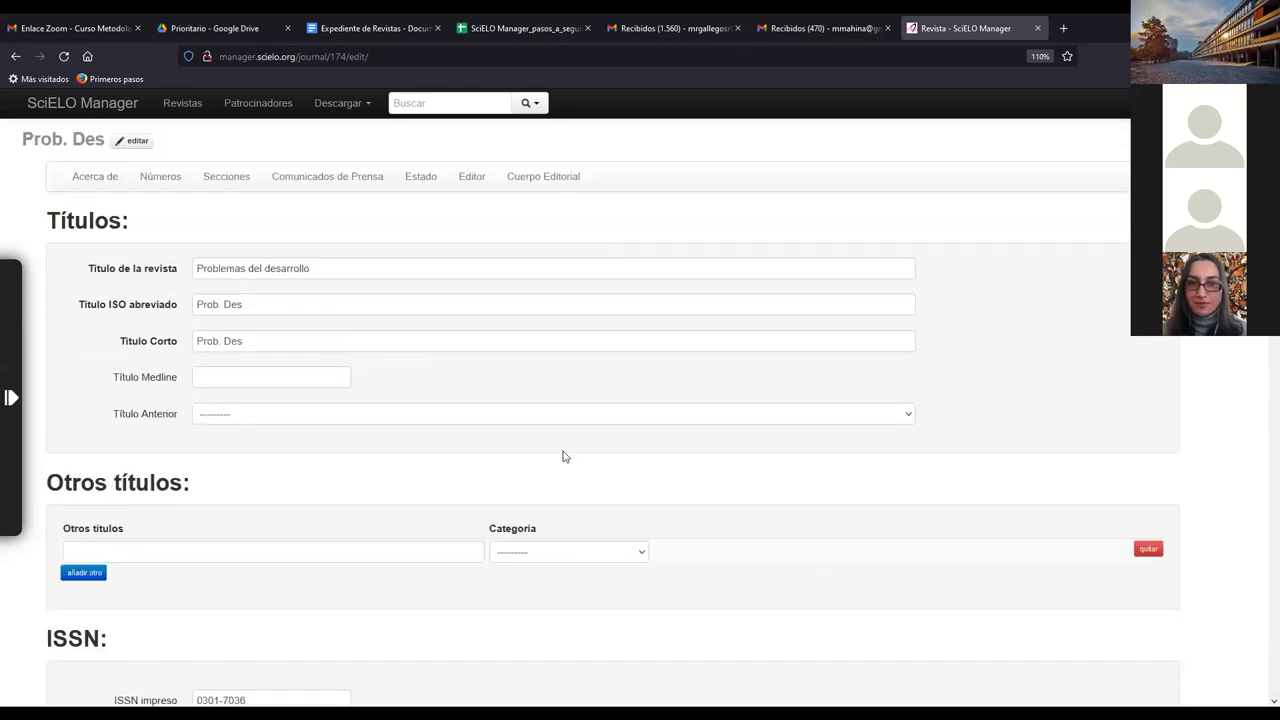
Open the journal's Números section and go back to the journal edit form.
click(157, 182)
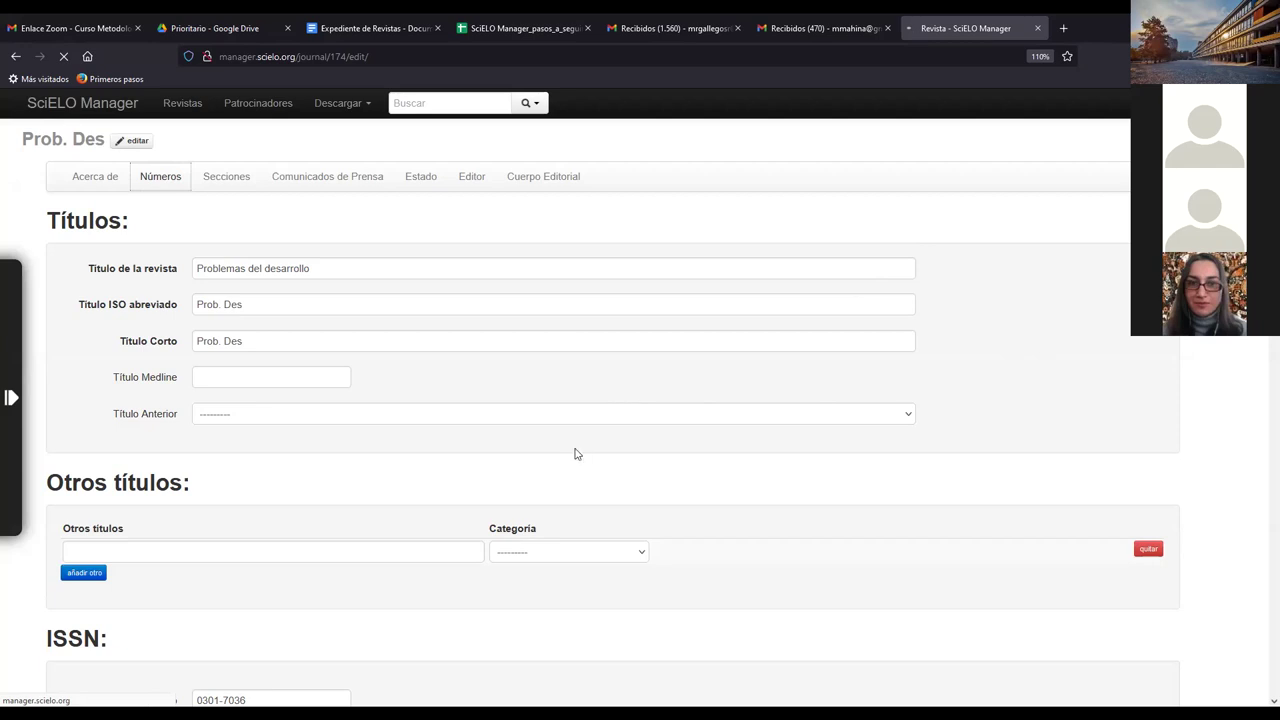
click(15, 57)
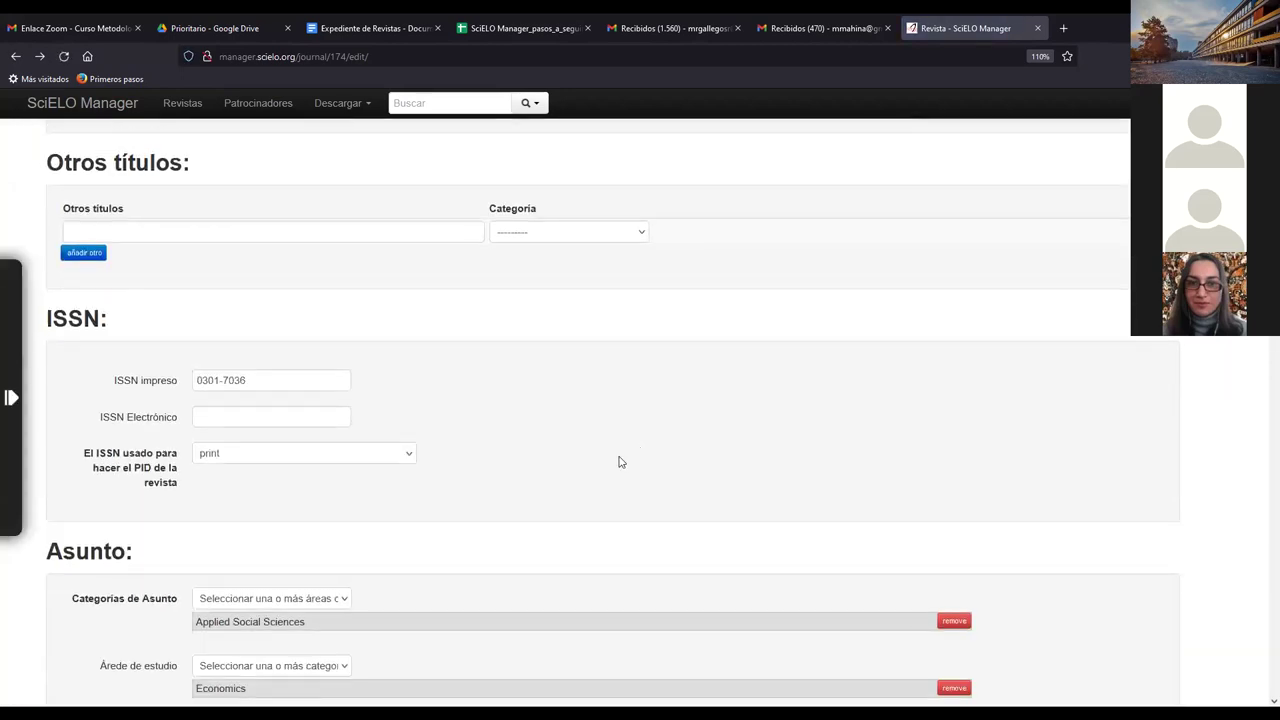
Examine the Información del sistema fields, including Índice de Cobertura and Código Medline, and the Web of Science indexing options.
scroll(620, 463, down, 5)
scroll(618, 463, down, 7)
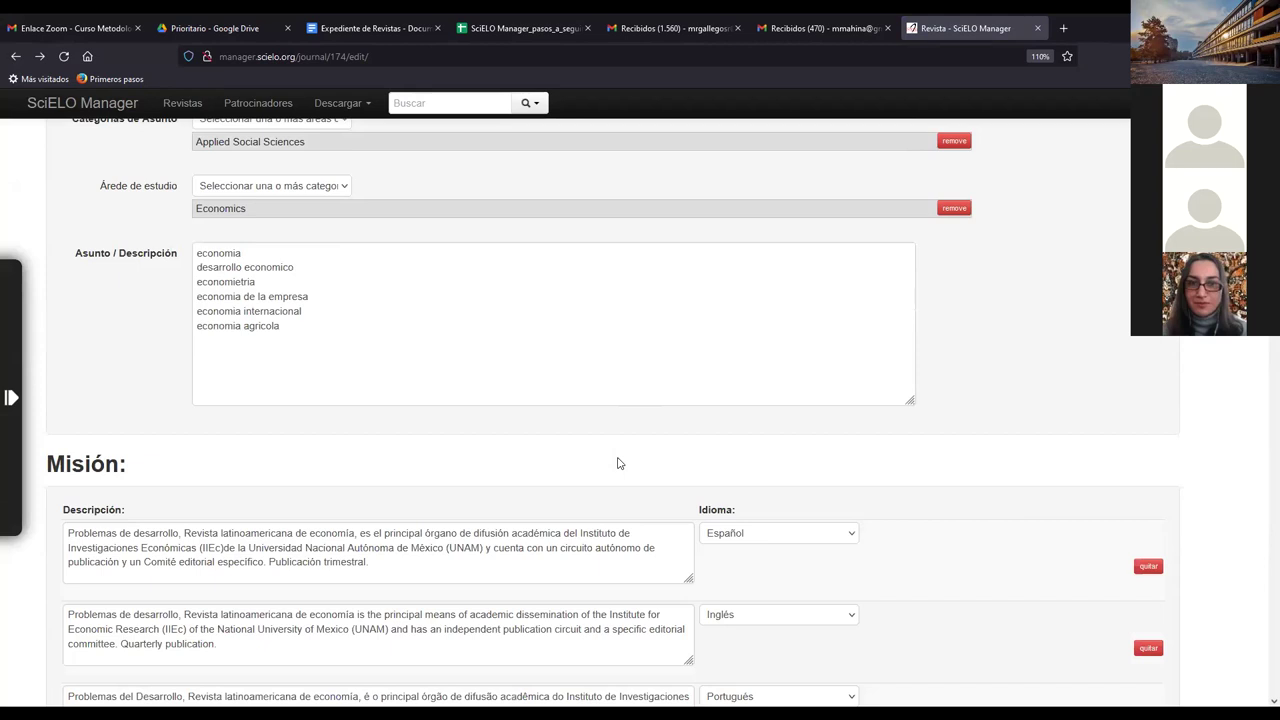
scroll(618, 463, down, 4)
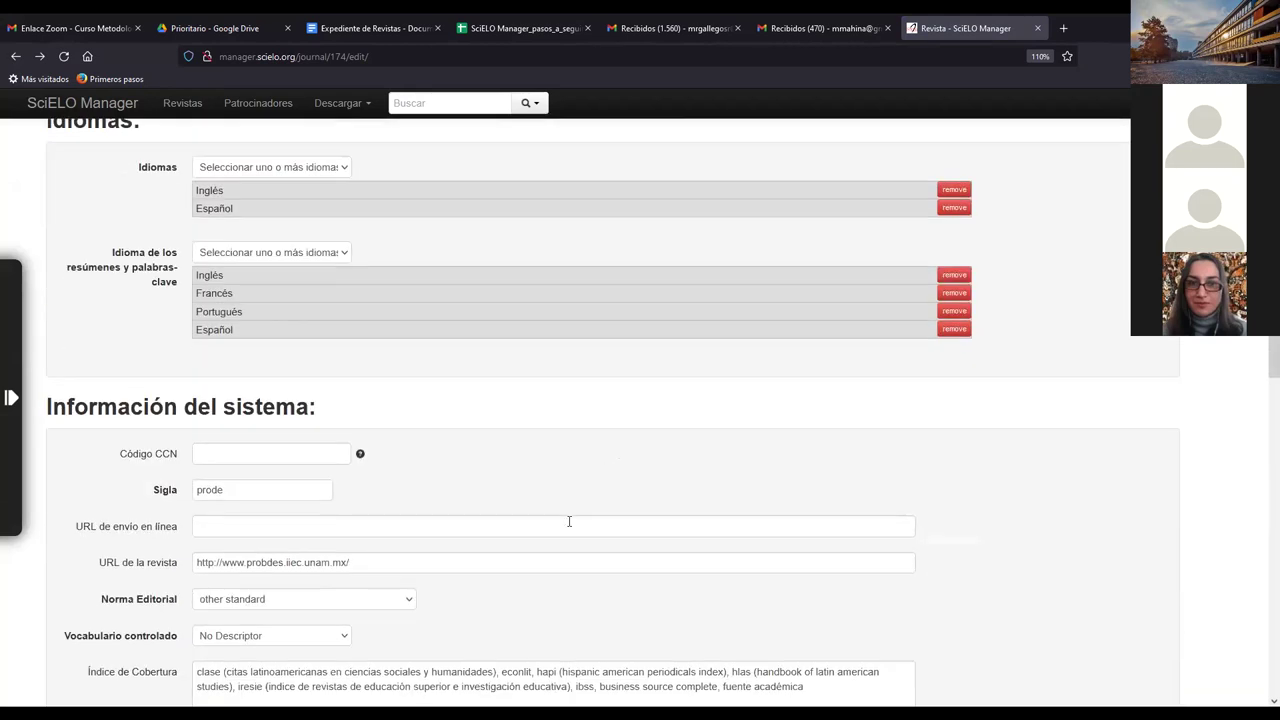
scroll(569, 521, down, 4)
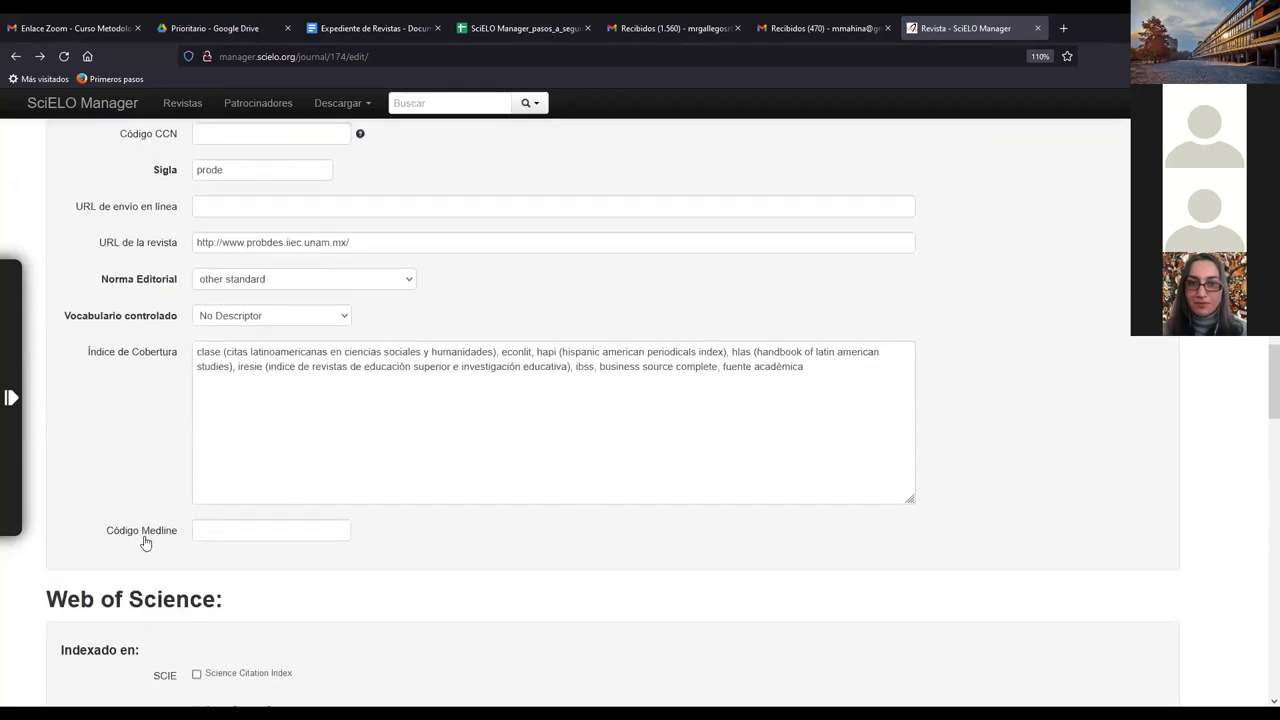
scroll(145, 542, up, 2)
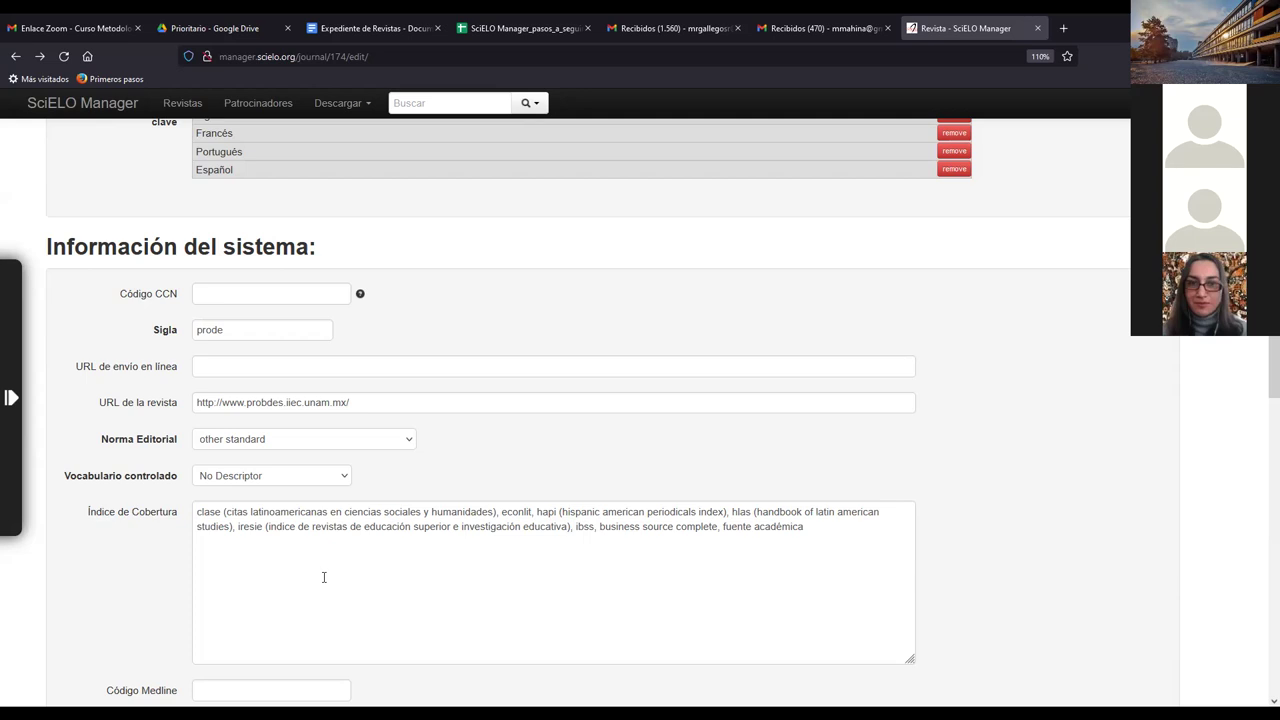
scroll(323, 577, down, 5)
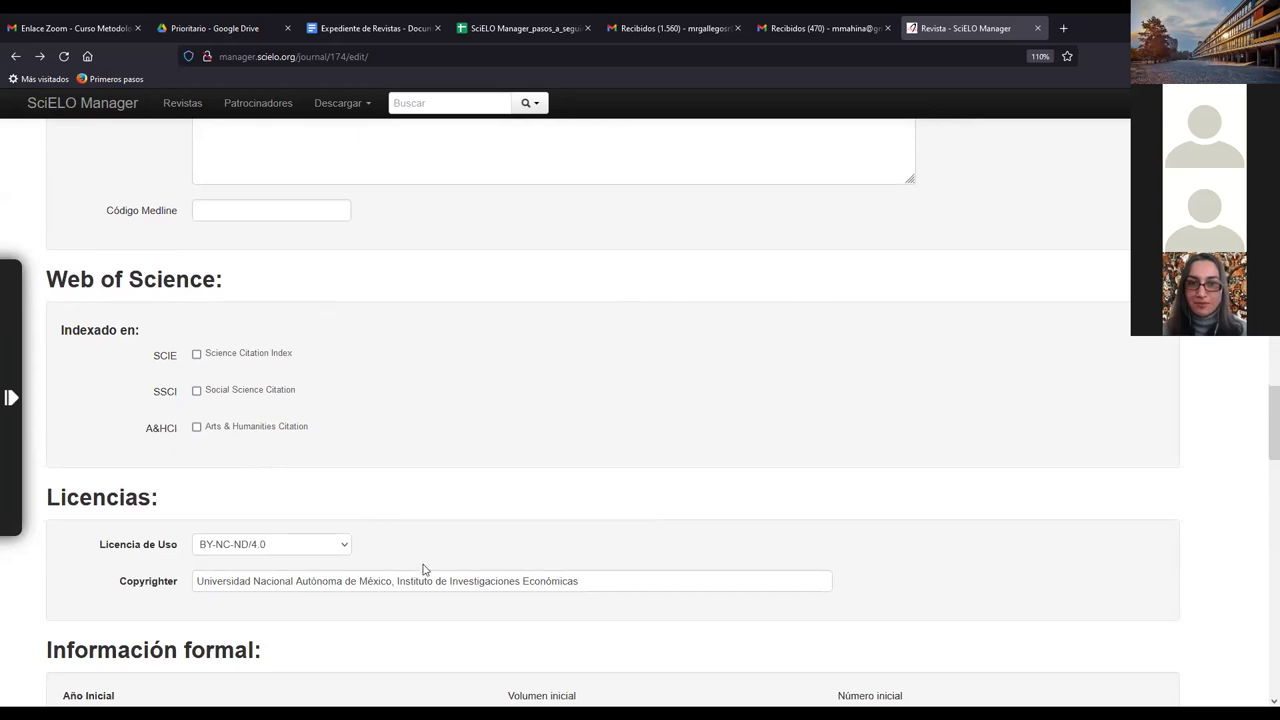
scroll(423, 569, up, 2)
scroll(423, 569, up, 2)
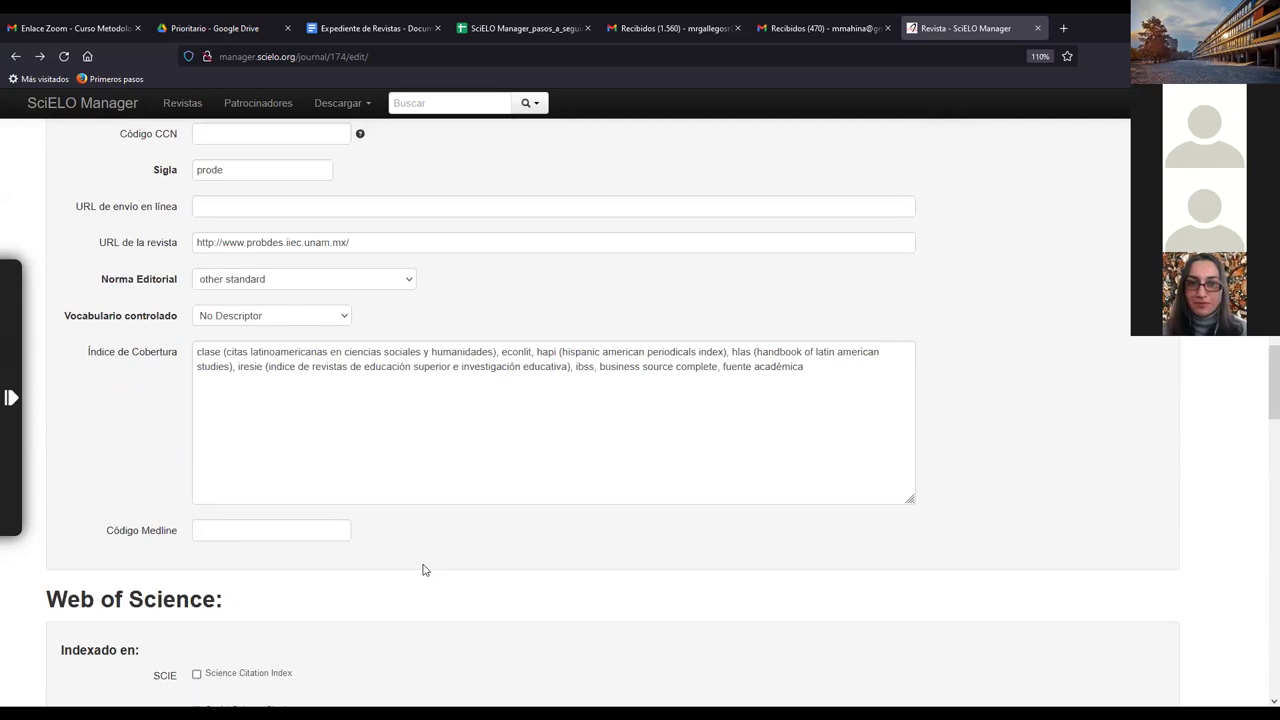
Look back over the journal form's Idiomas, Misión, Asunto, ISSN and Otros títulos sections, ending at Títulos.
scroll(423, 569, up, 8)
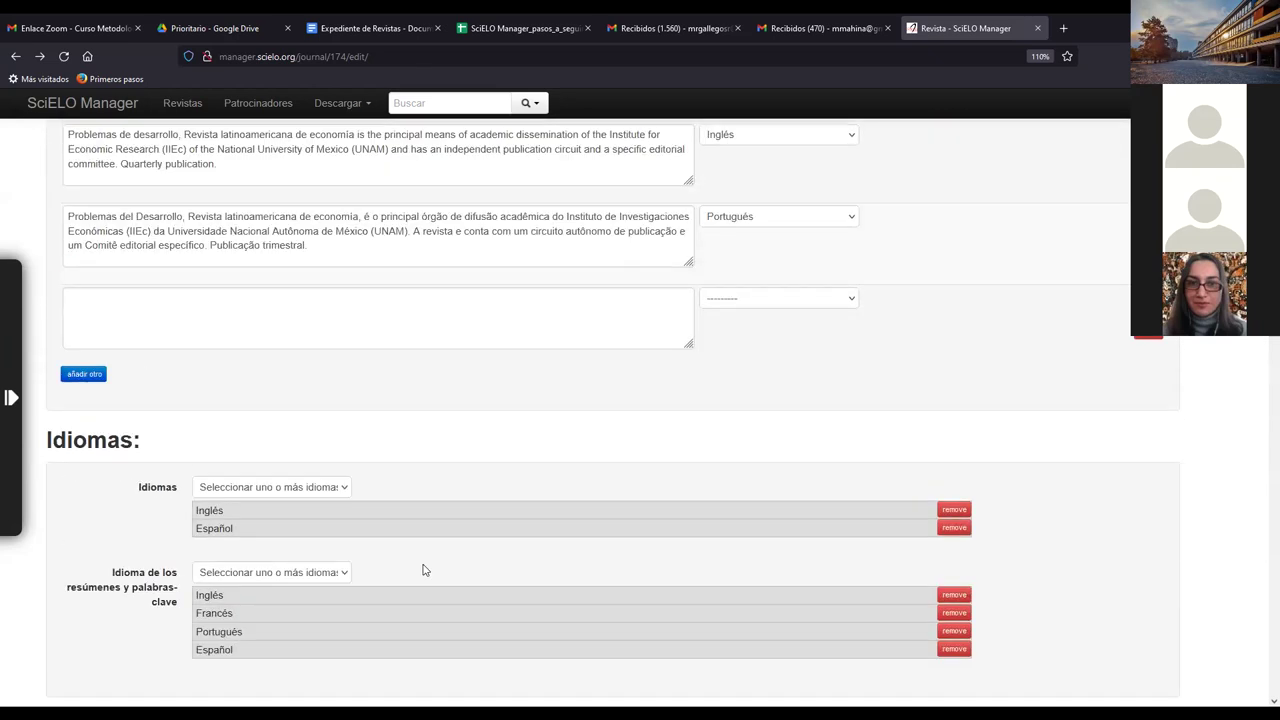
scroll(423, 569, up, 7)
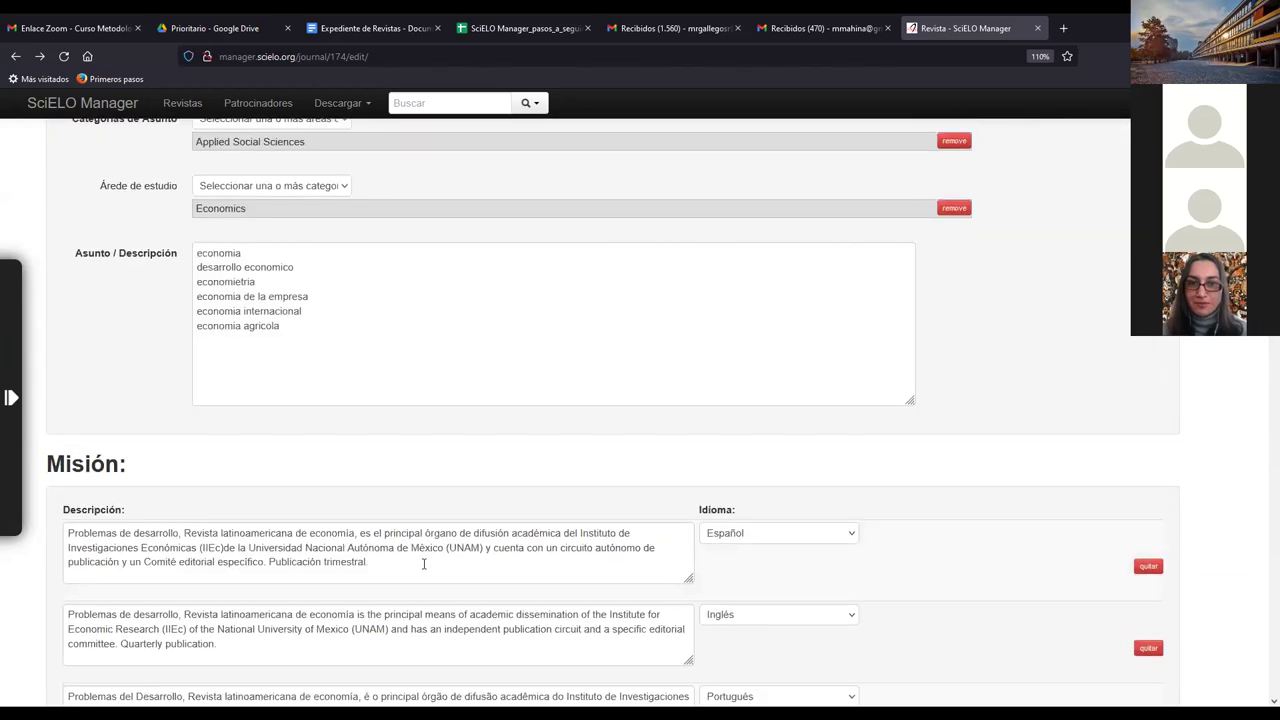
scroll(423, 564, up, 1)
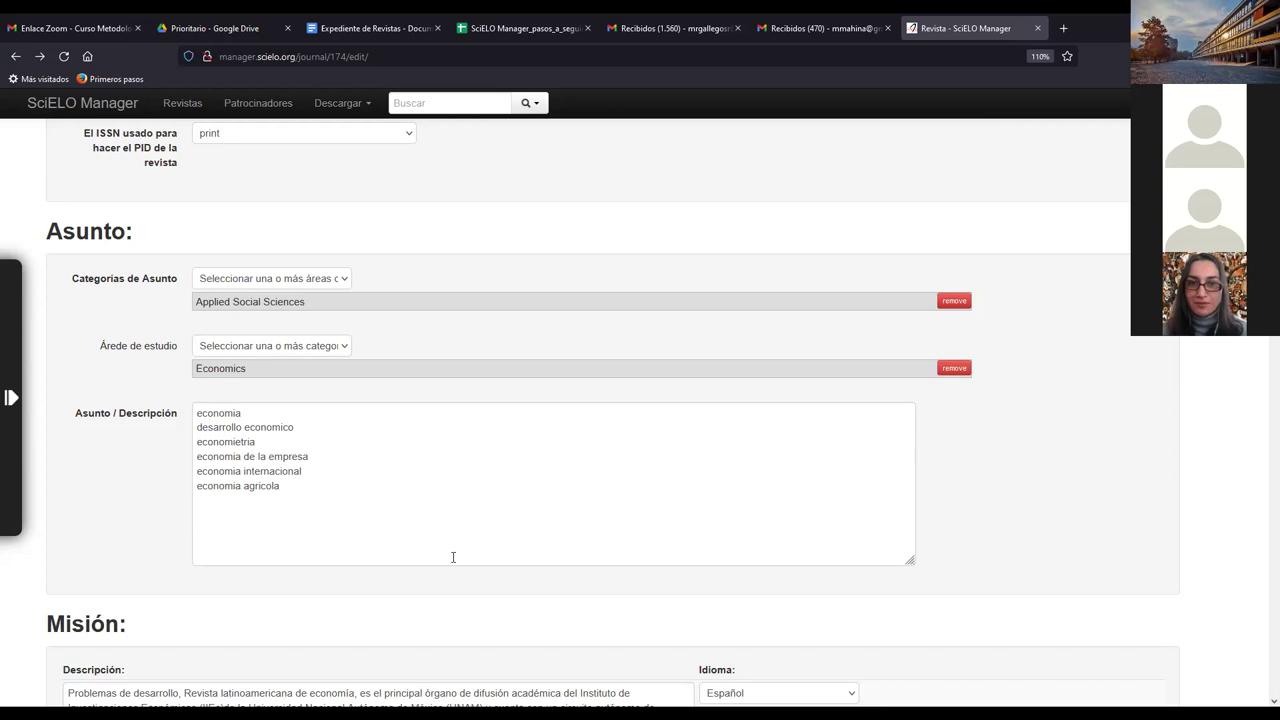
scroll(453, 557, down, 2)
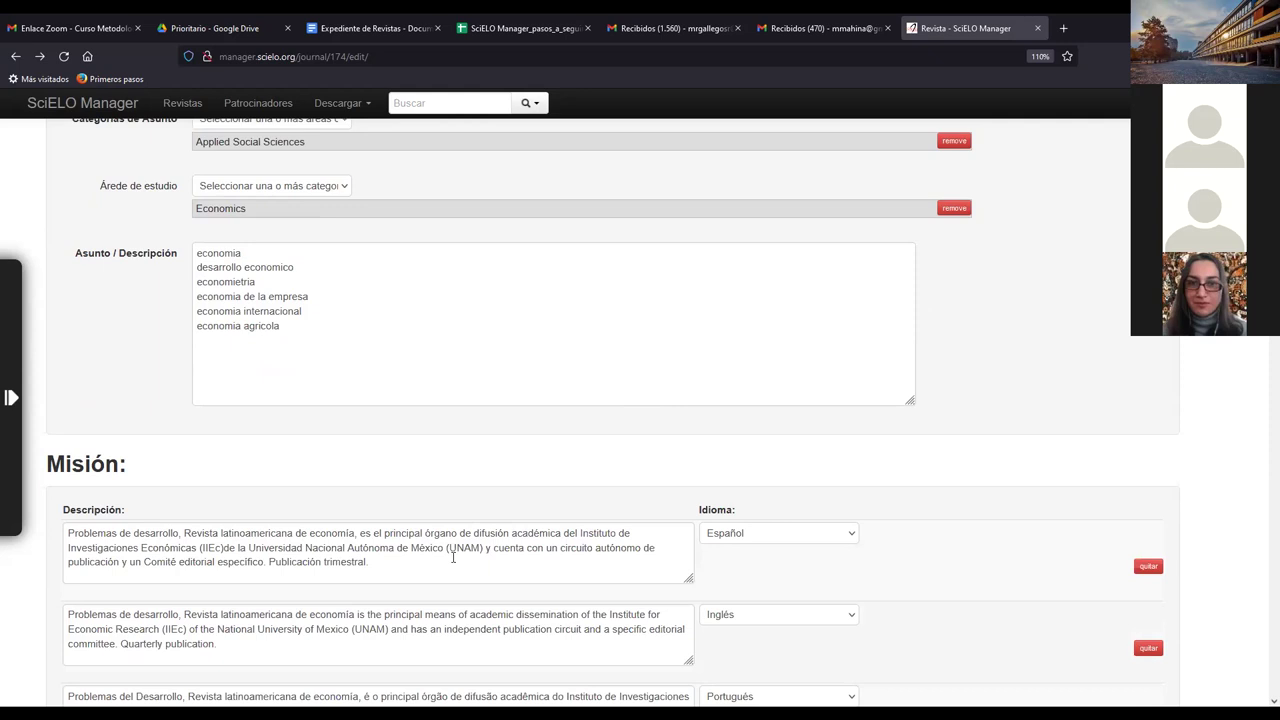
scroll(453, 557, down, 2)
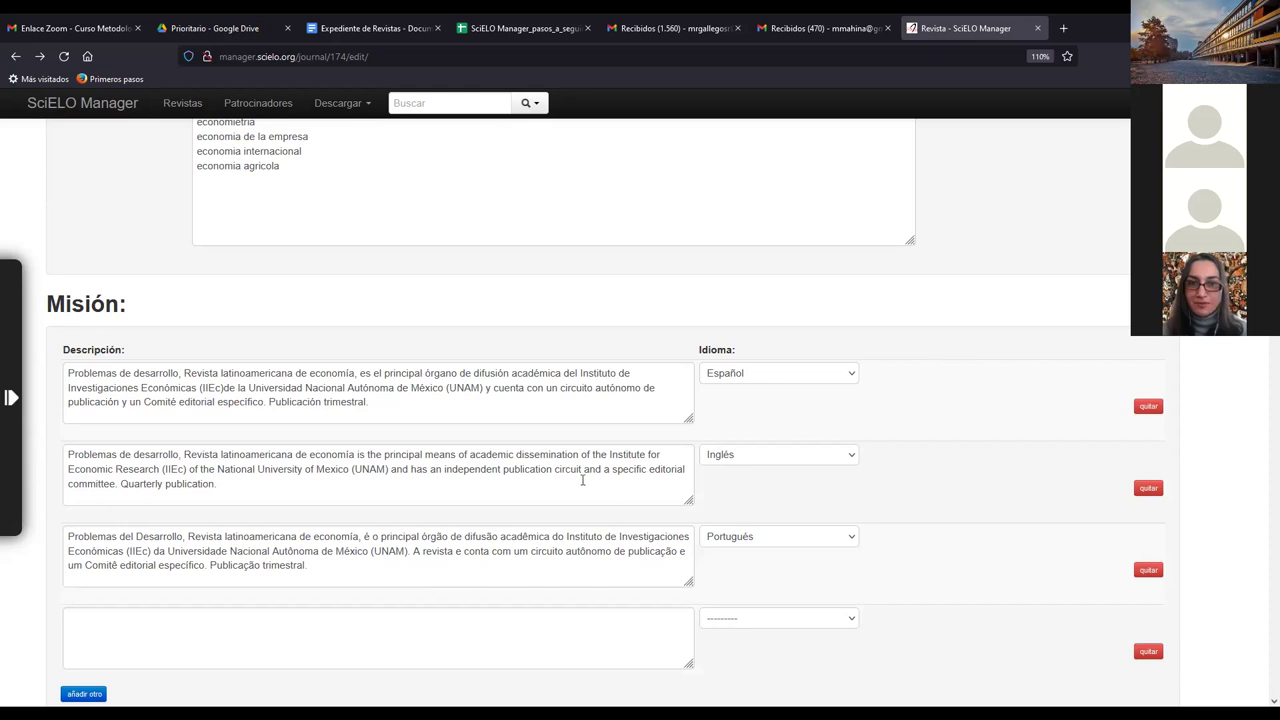
scroll(600, 540, up, 5)
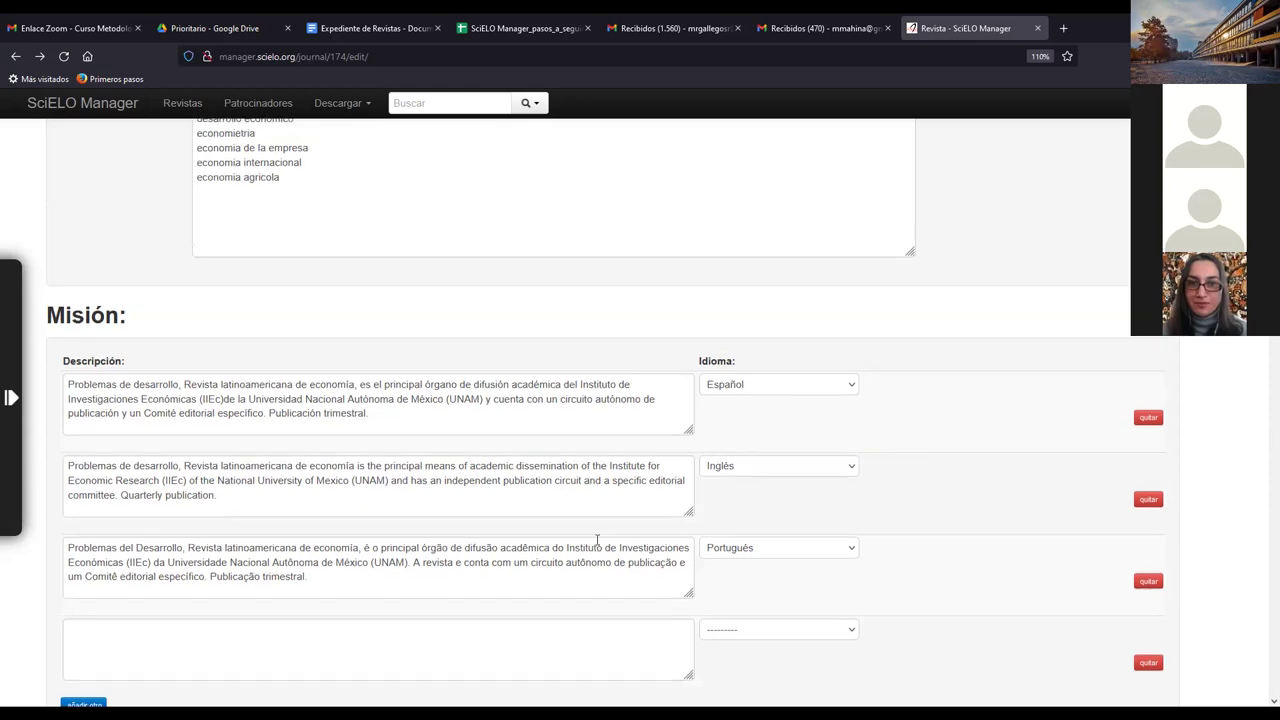
scroll(597, 540, up, 7)
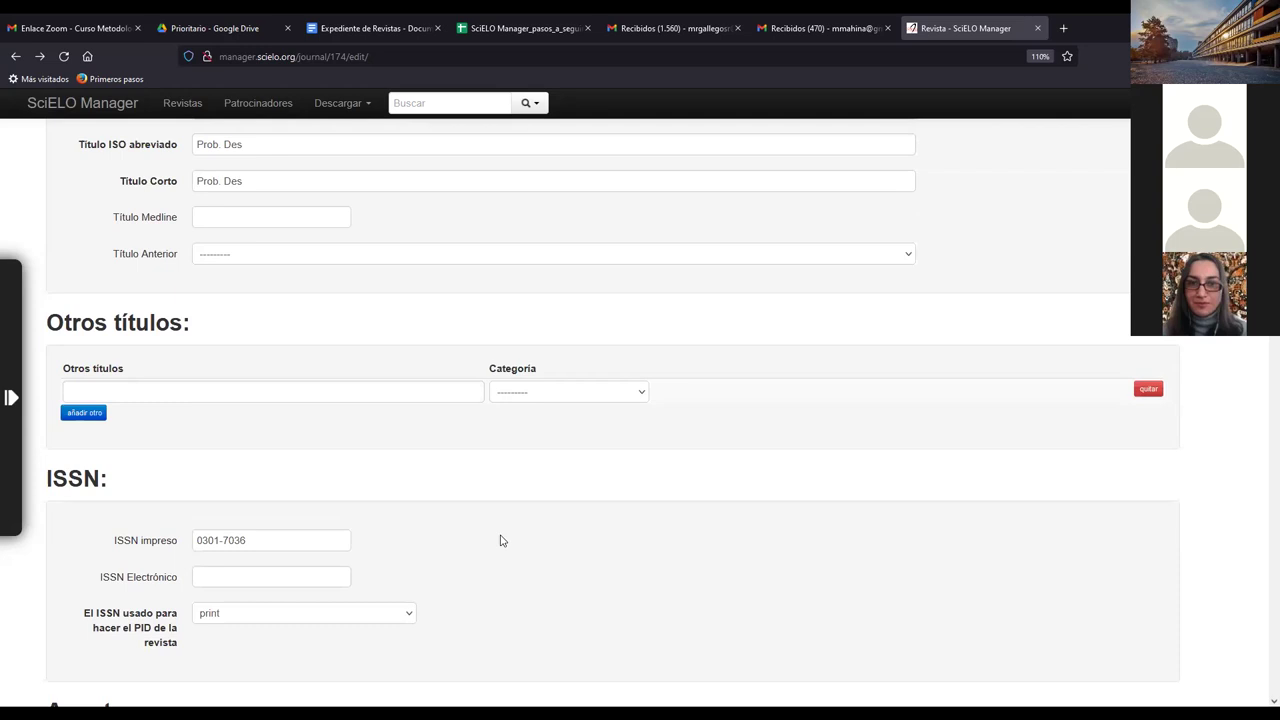
scroll(502, 540, up, 3)
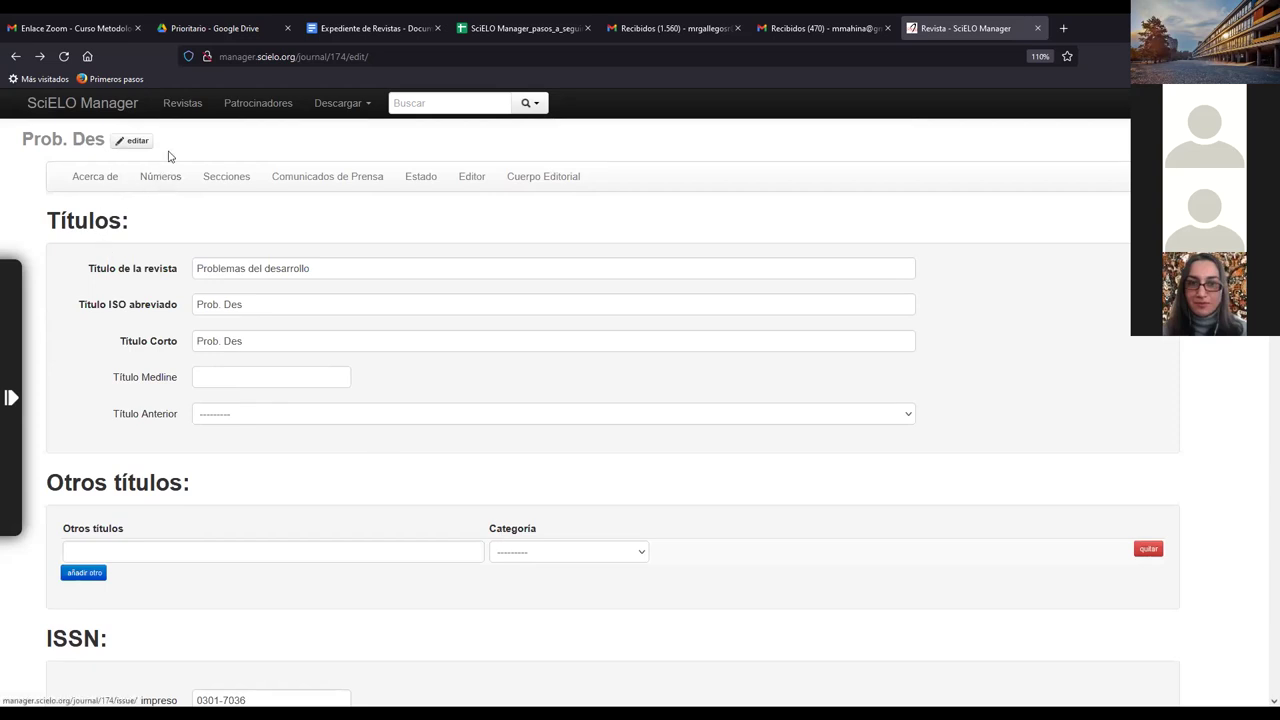
Open the journal's Números section, look through the volume list and check the issue types available for a new issue.
click(160, 188)
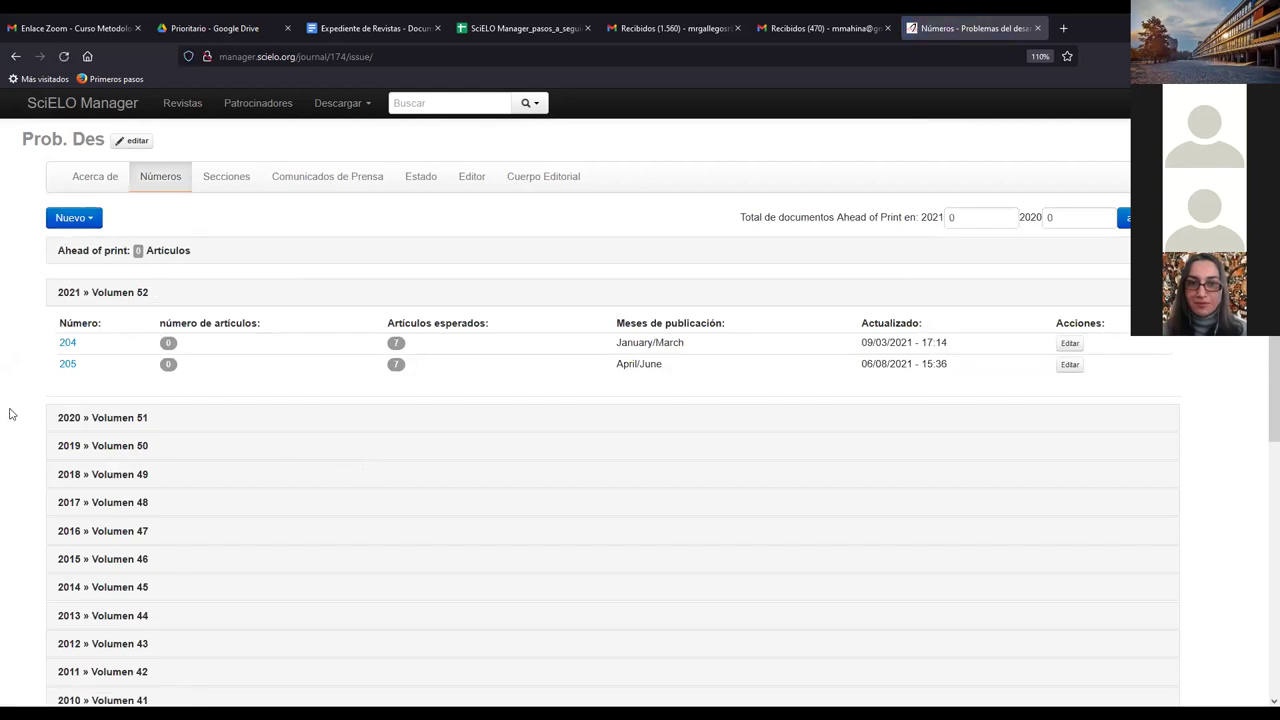
scroll(327, 481, down, 5)
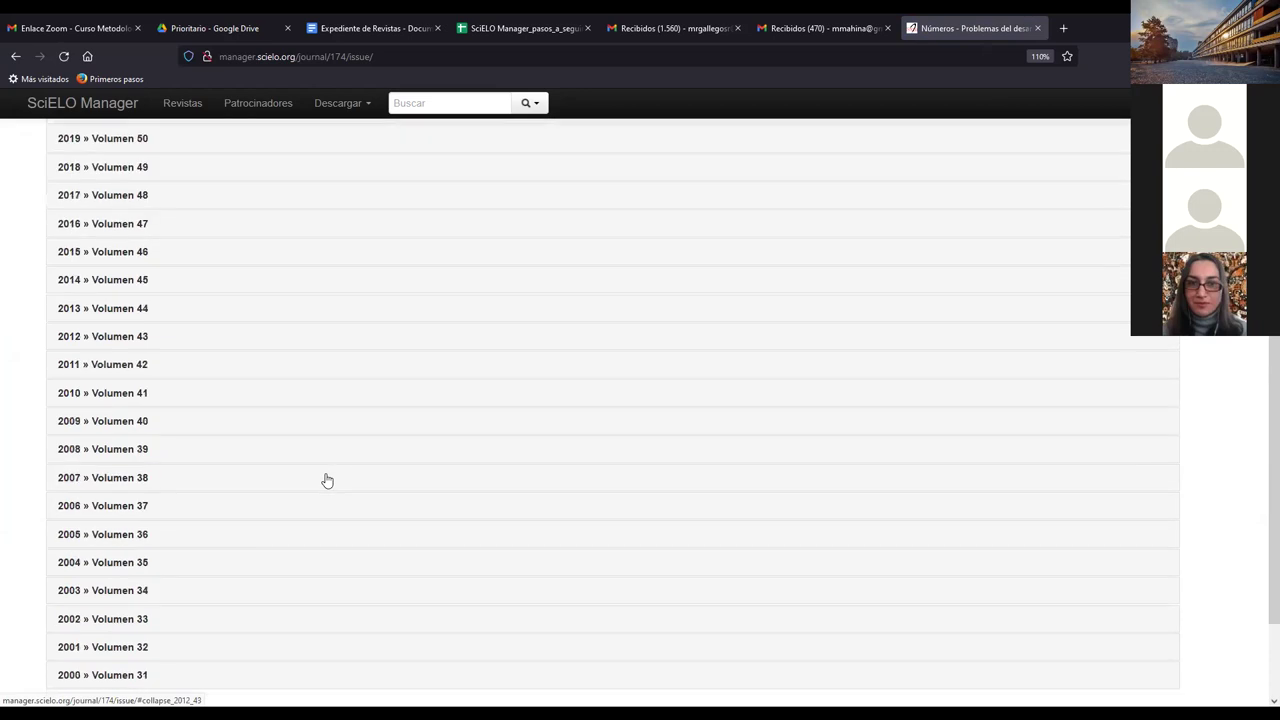
scroll(327, 481, up, 5)
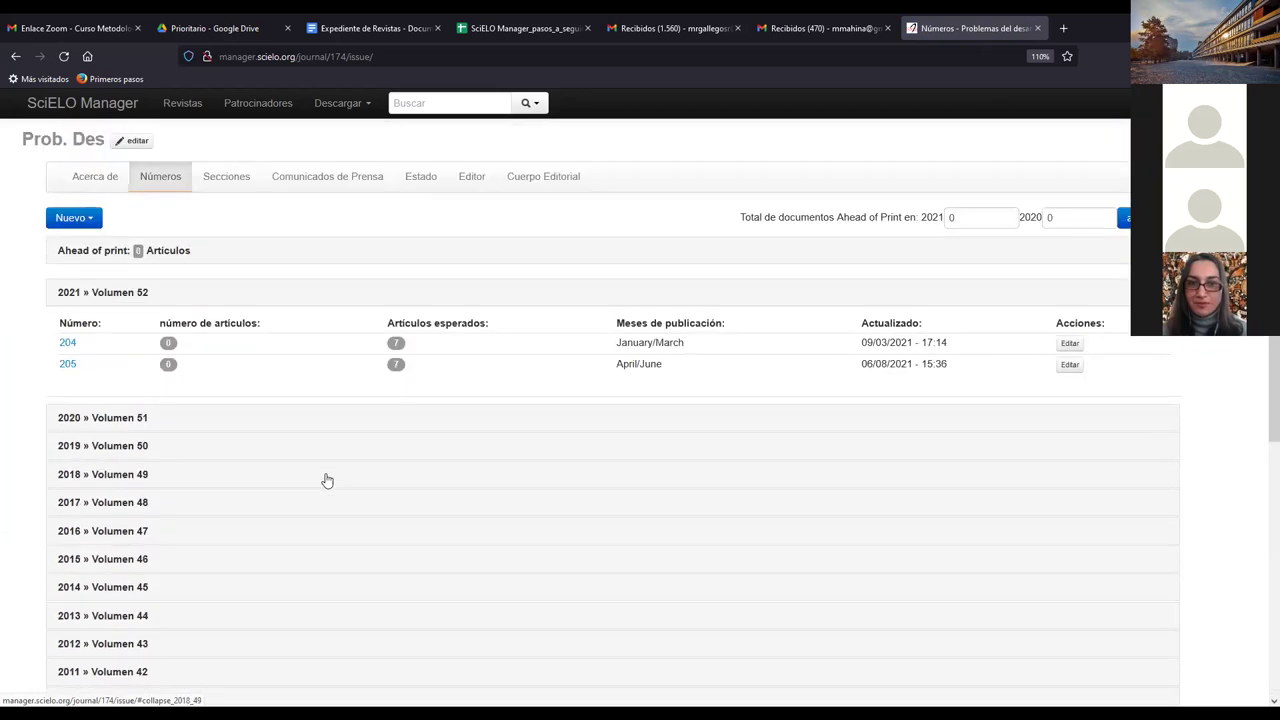
click(93, 229)
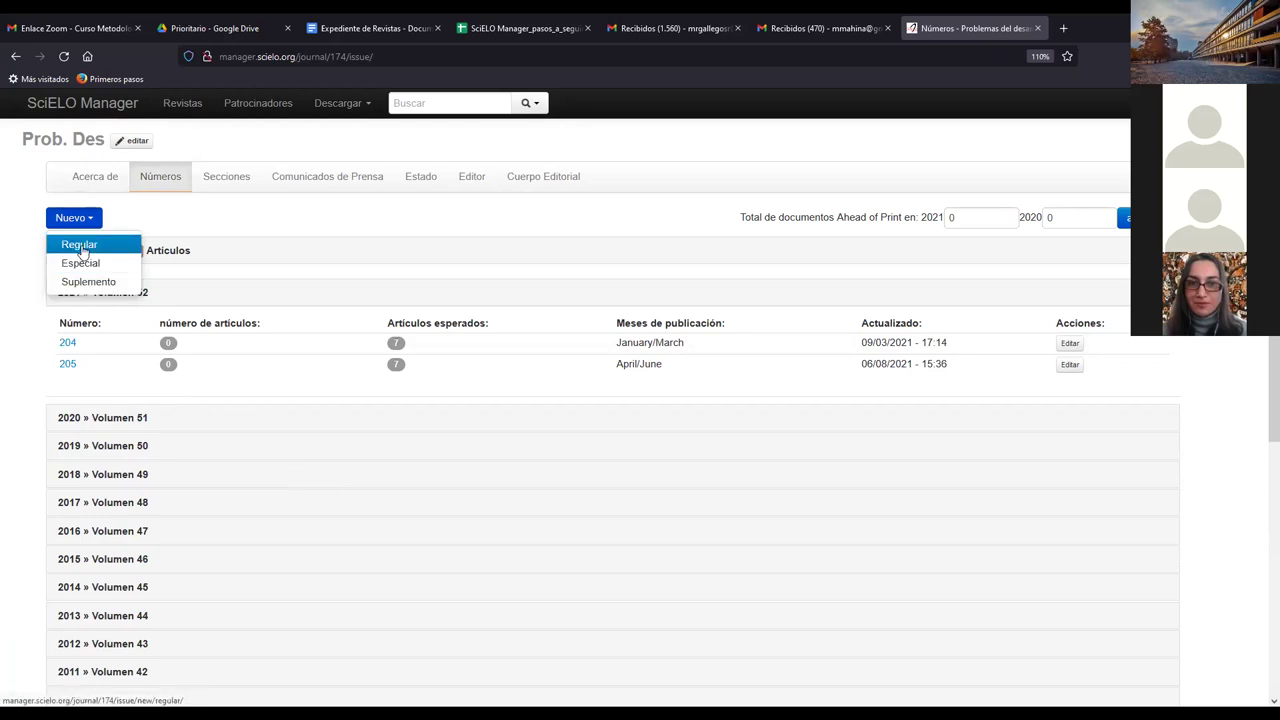
click(150, 232)
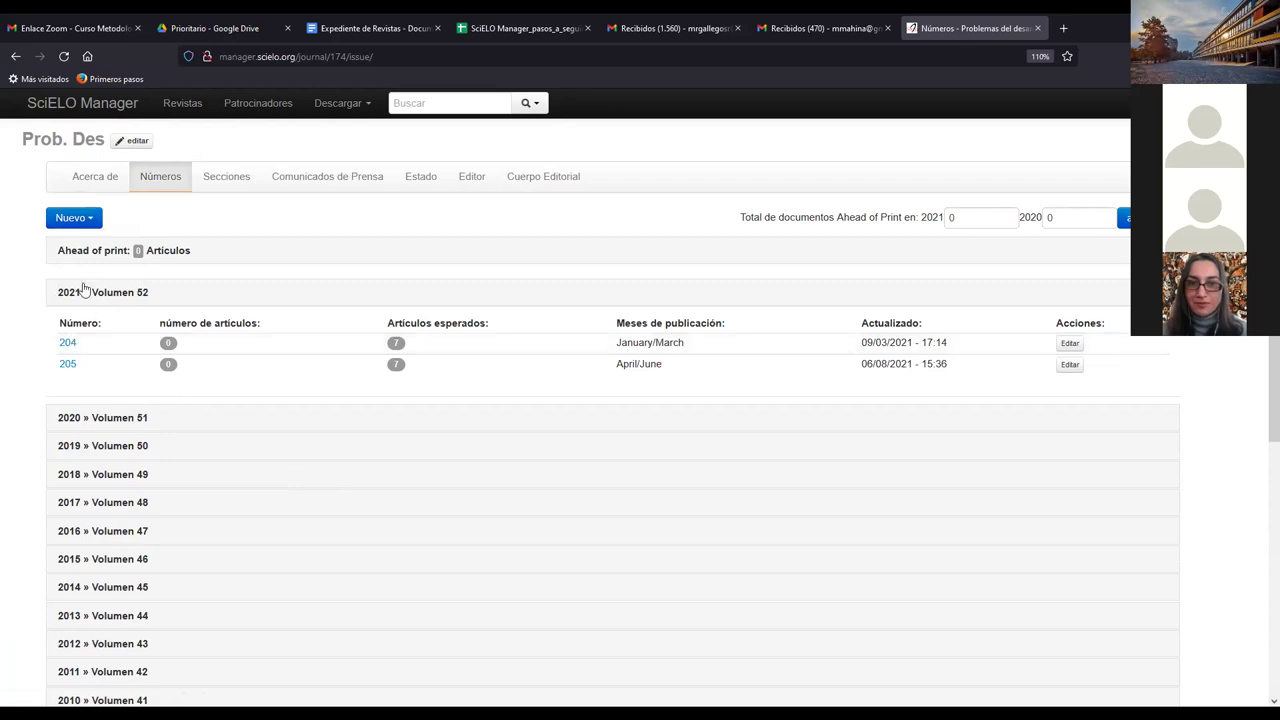
Try to view the articles of issue 204 in the 2021 volume, and open that issue for editing instead.
click(68, 343)
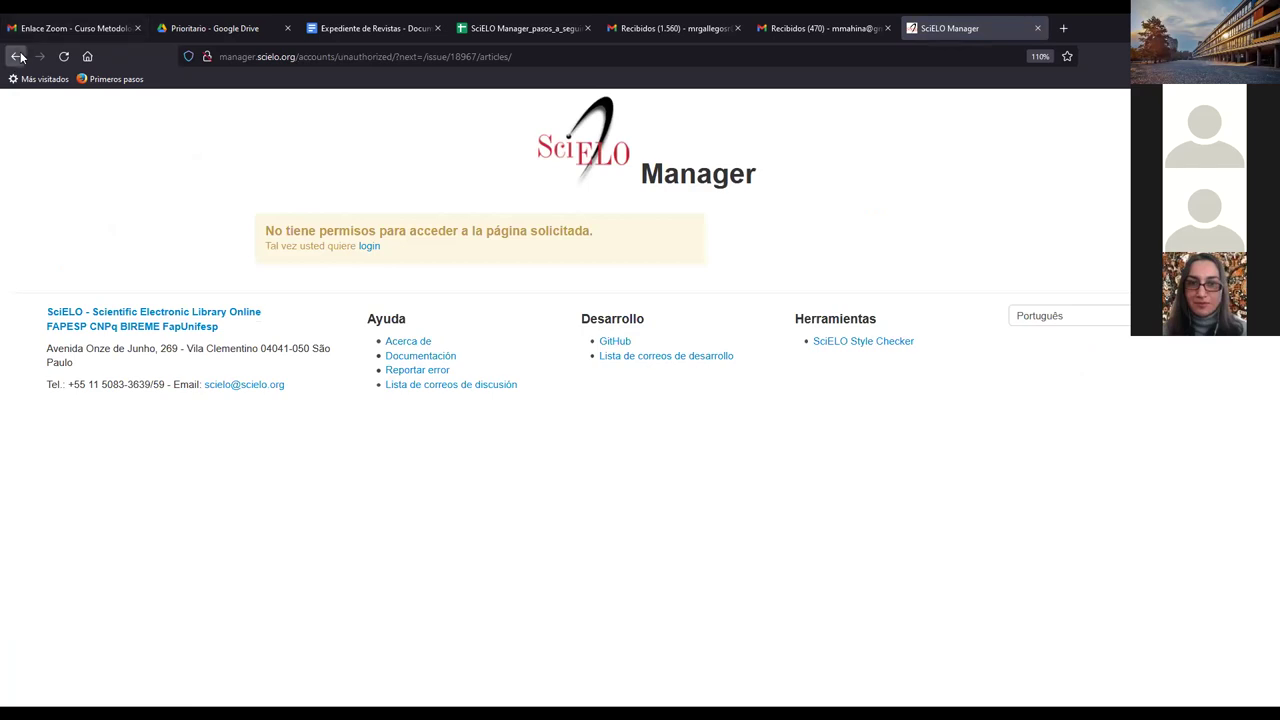
click(17, 57)
click(1067, 345)
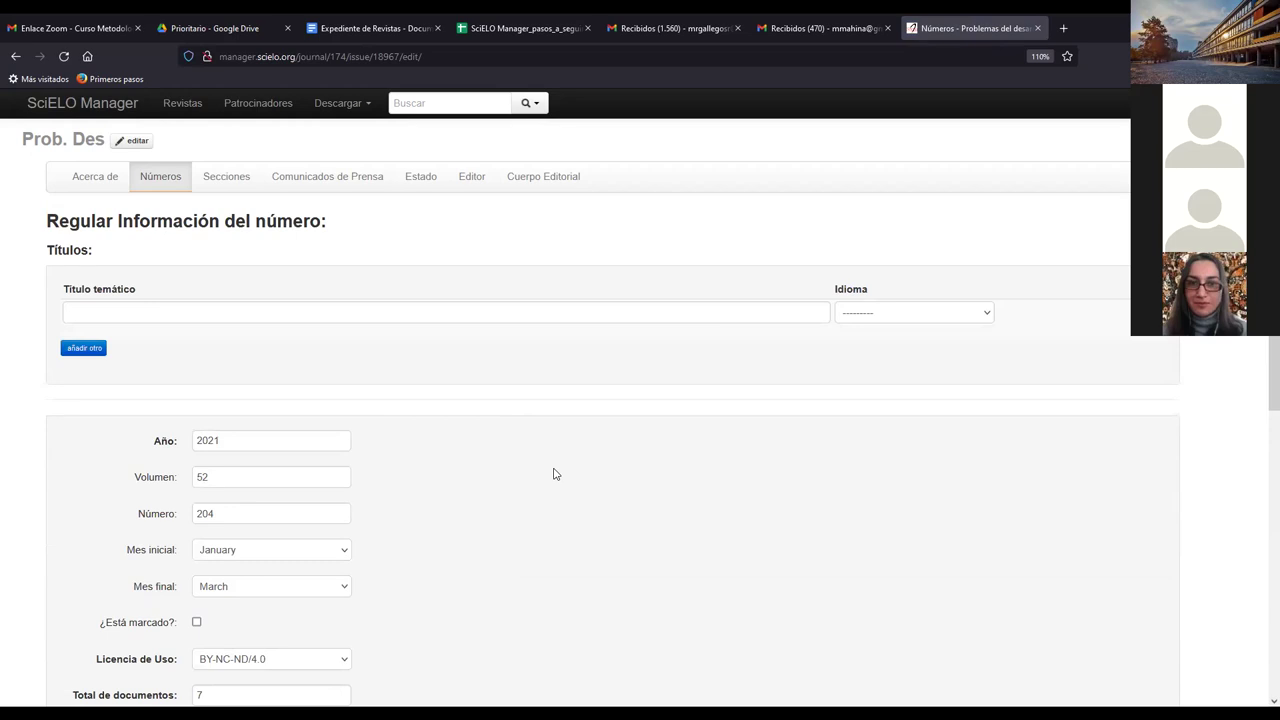
Check the issue's Título temático field and the language options offered for it, leaving both empty.
scroll(555, 474, down, 2)
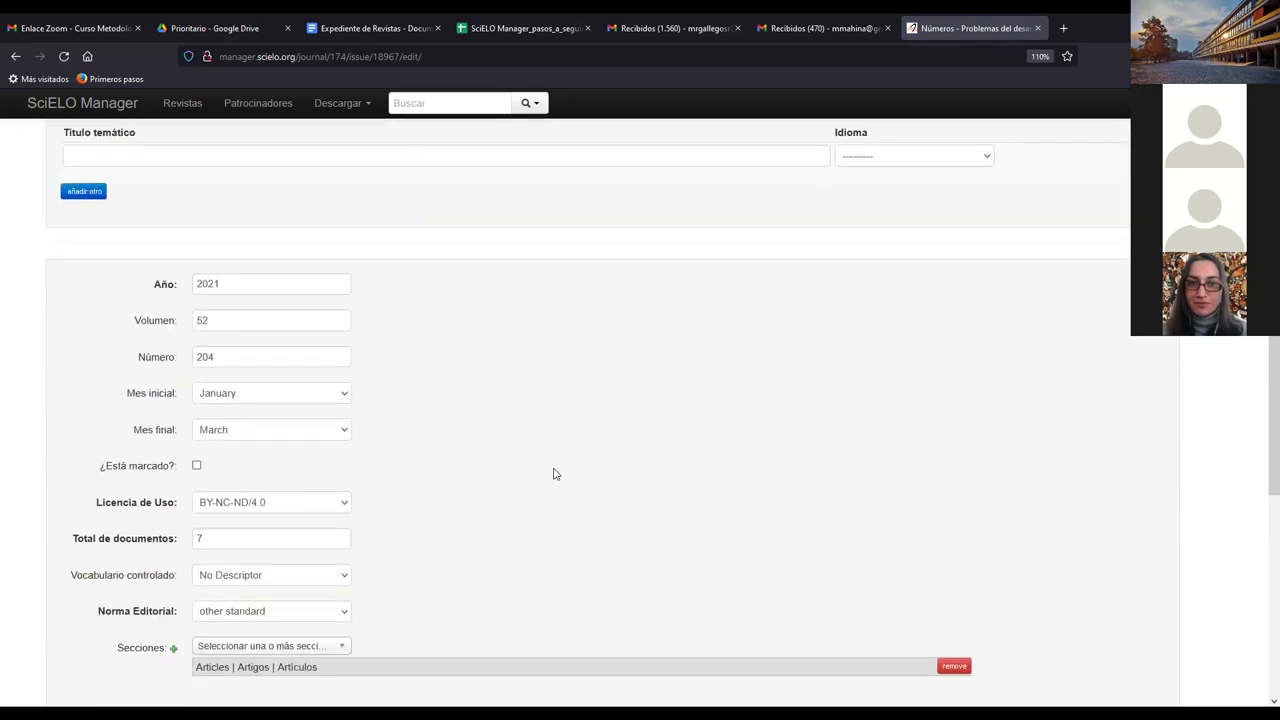
scroll(555, 474, up, 2)
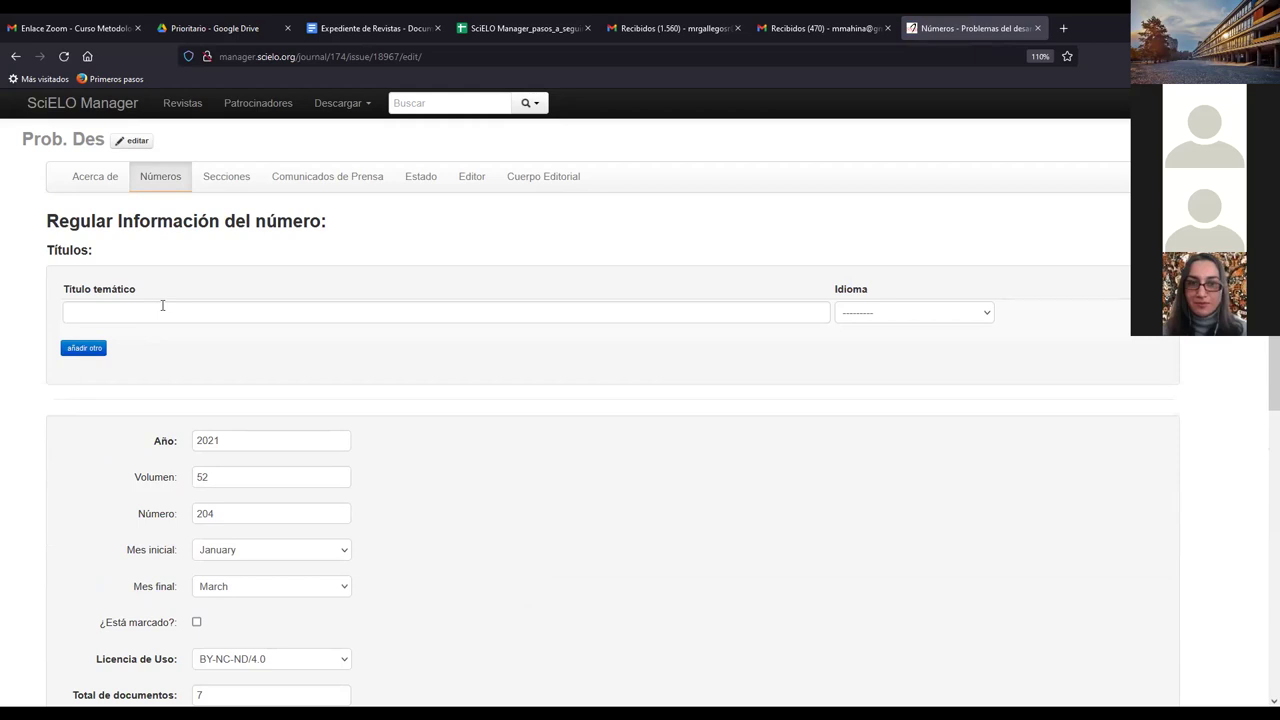
click(112, 312)
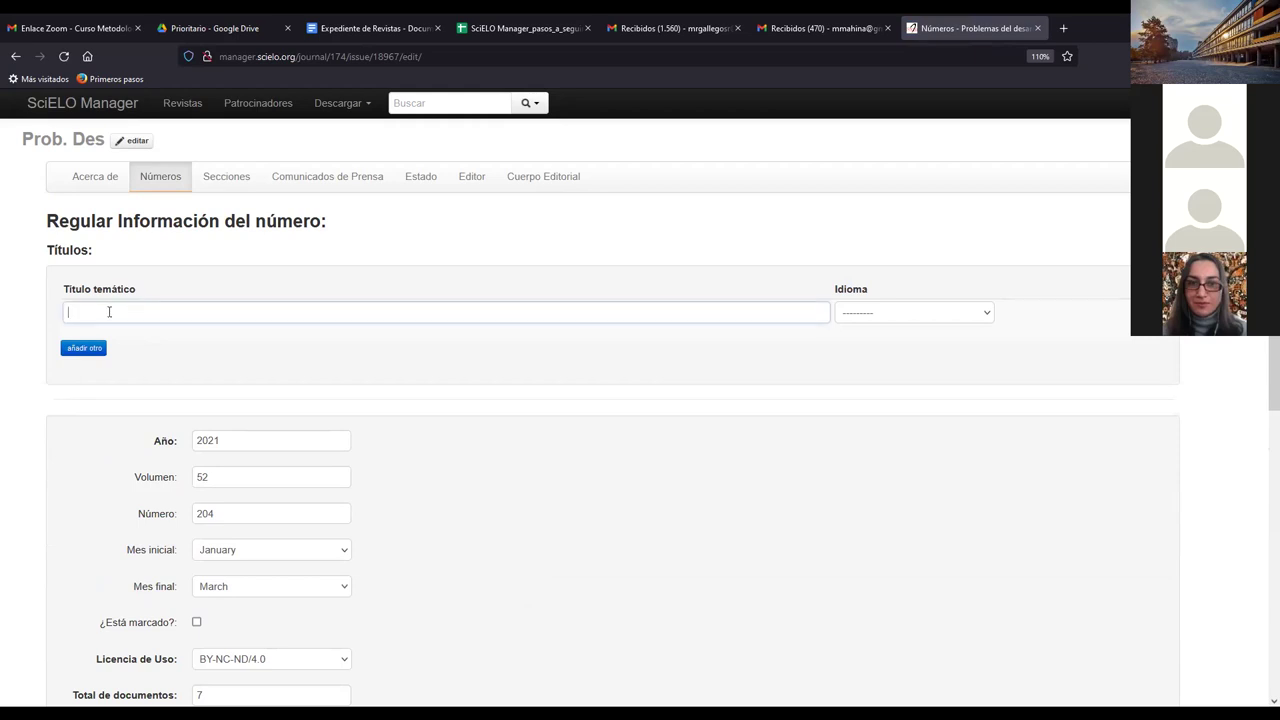
click(981, 318)
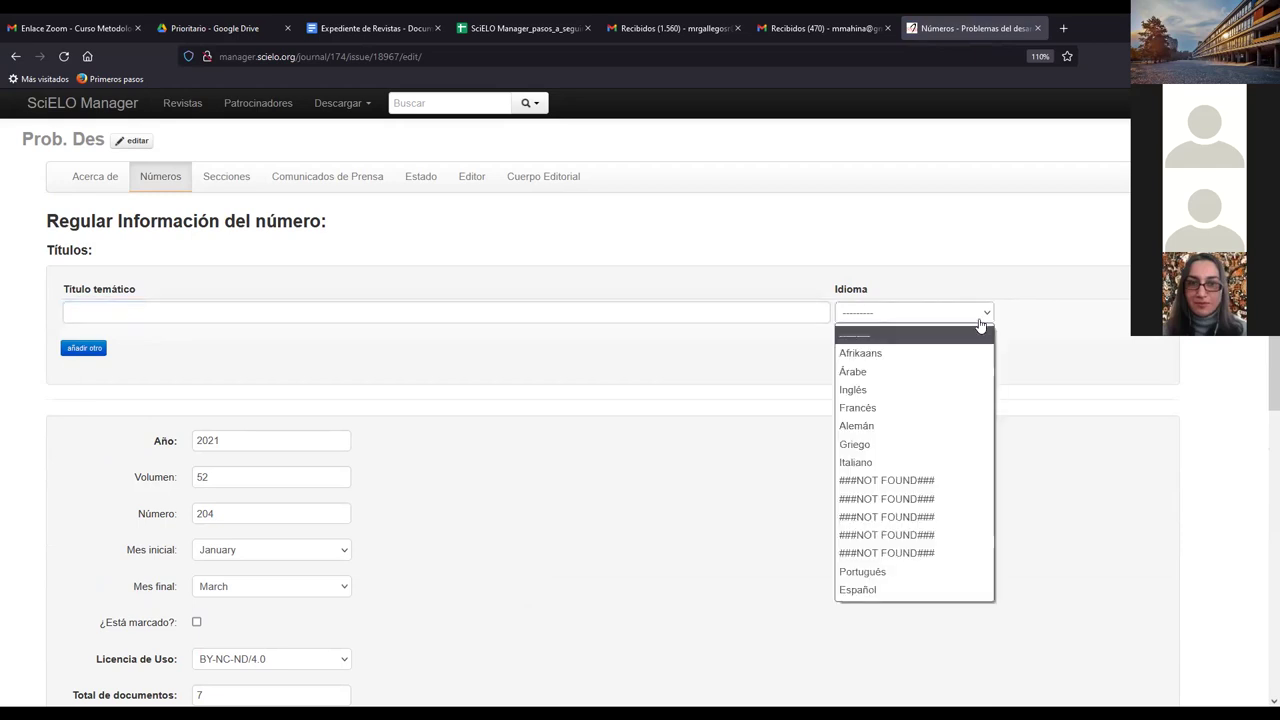
click(735, 373)
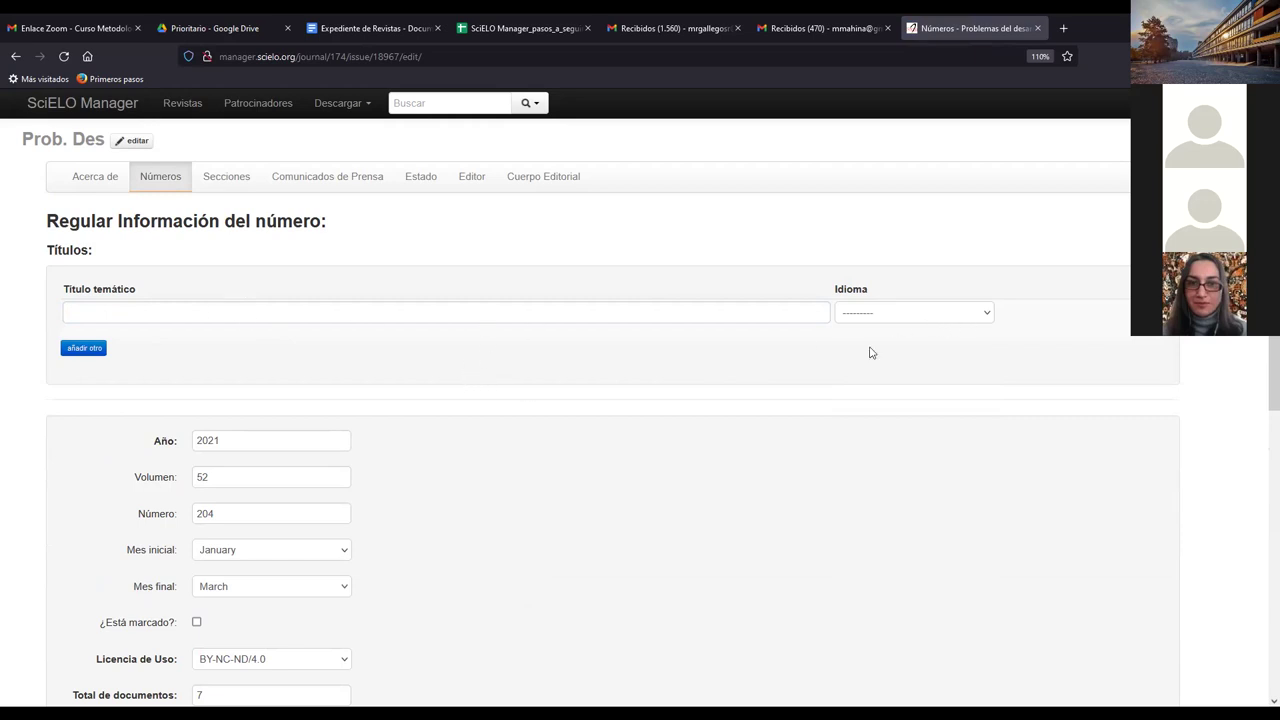
click(986, 318)
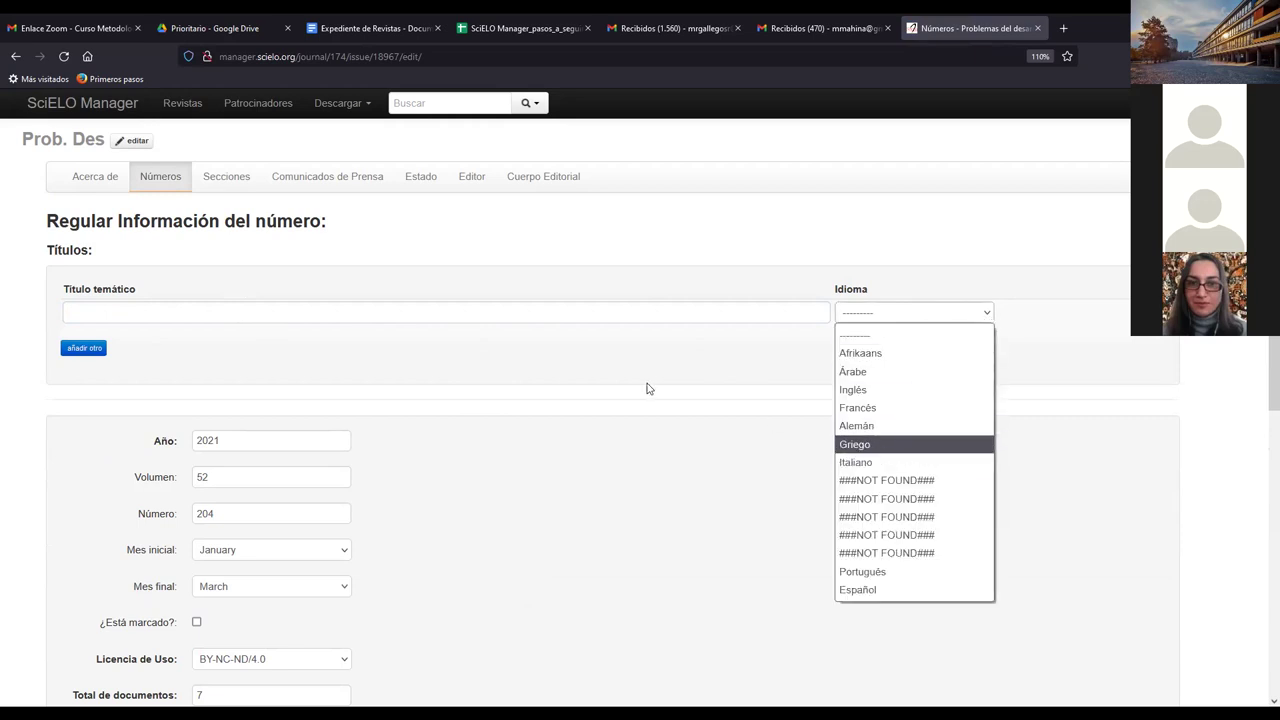
click(586, 409)
Examine the issue's fields from Año, Volumen and Número through Licencia de Uso, Norma Editorial and Secciones to Portada de número.
scroll(586, 409, down, 3)
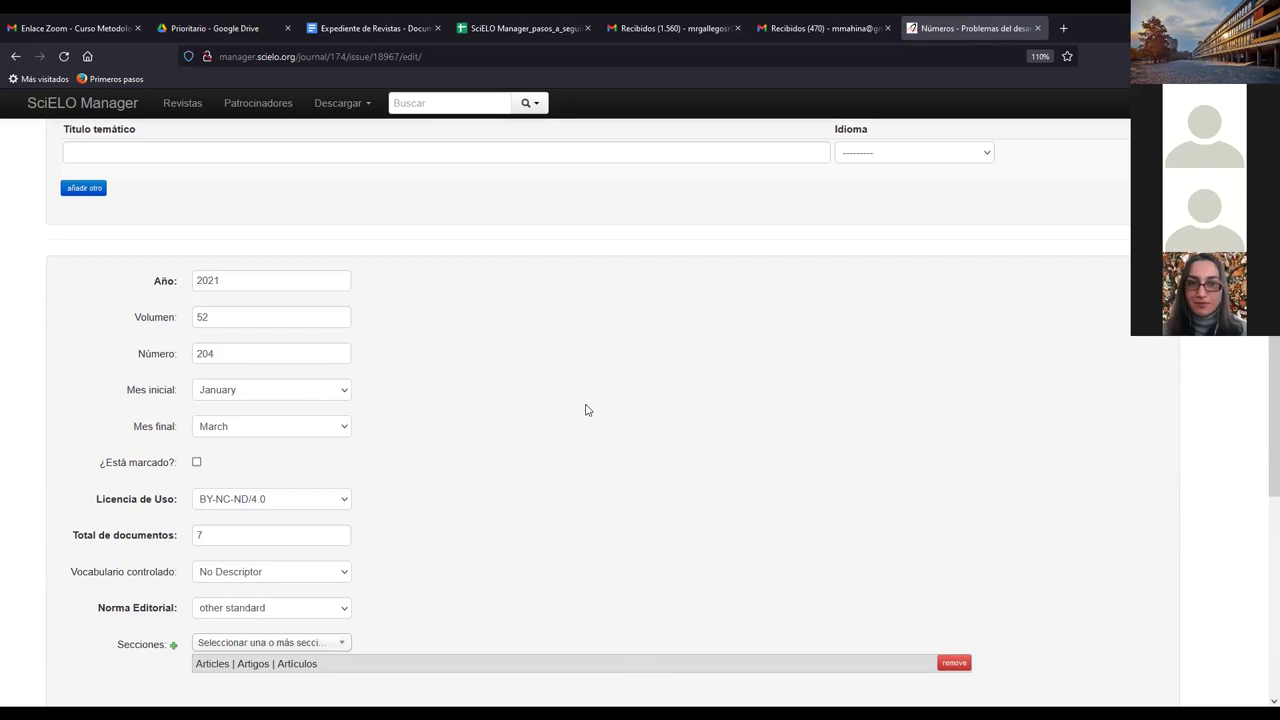
scroll(587, 409, down, 3)
scroll(587, 409, up, 6)
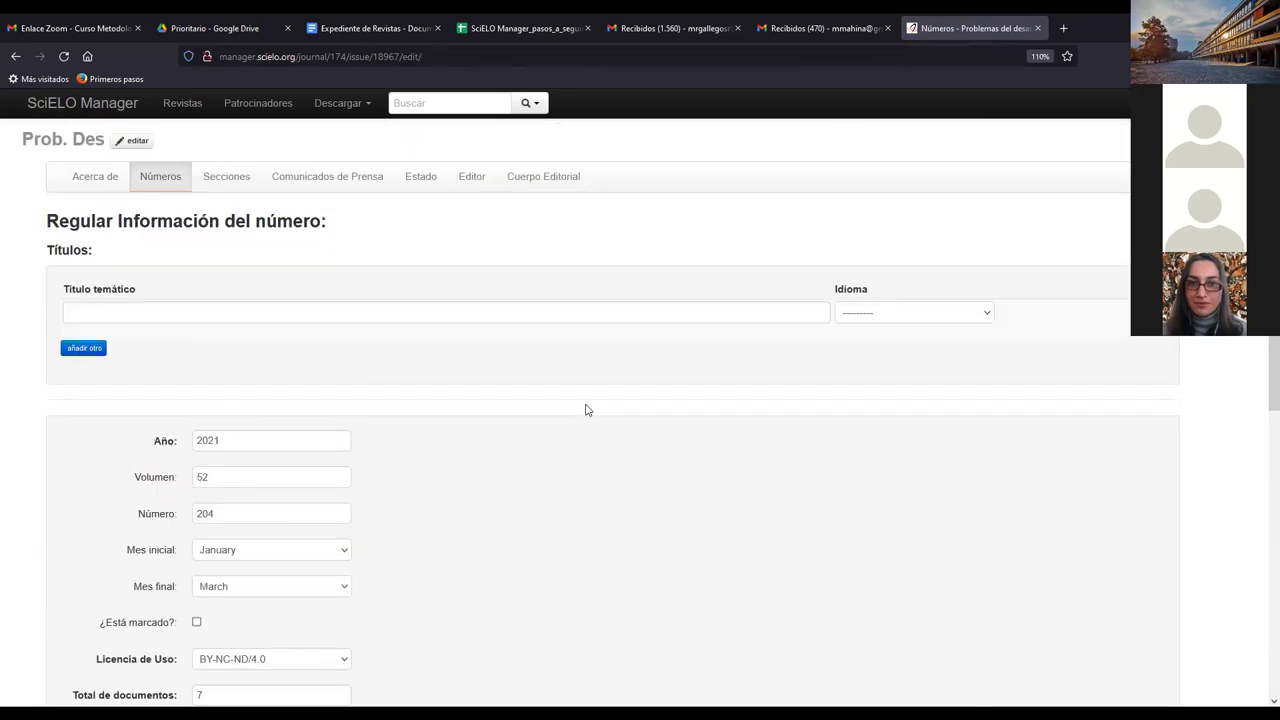
scroll(587, 409, down, 3)
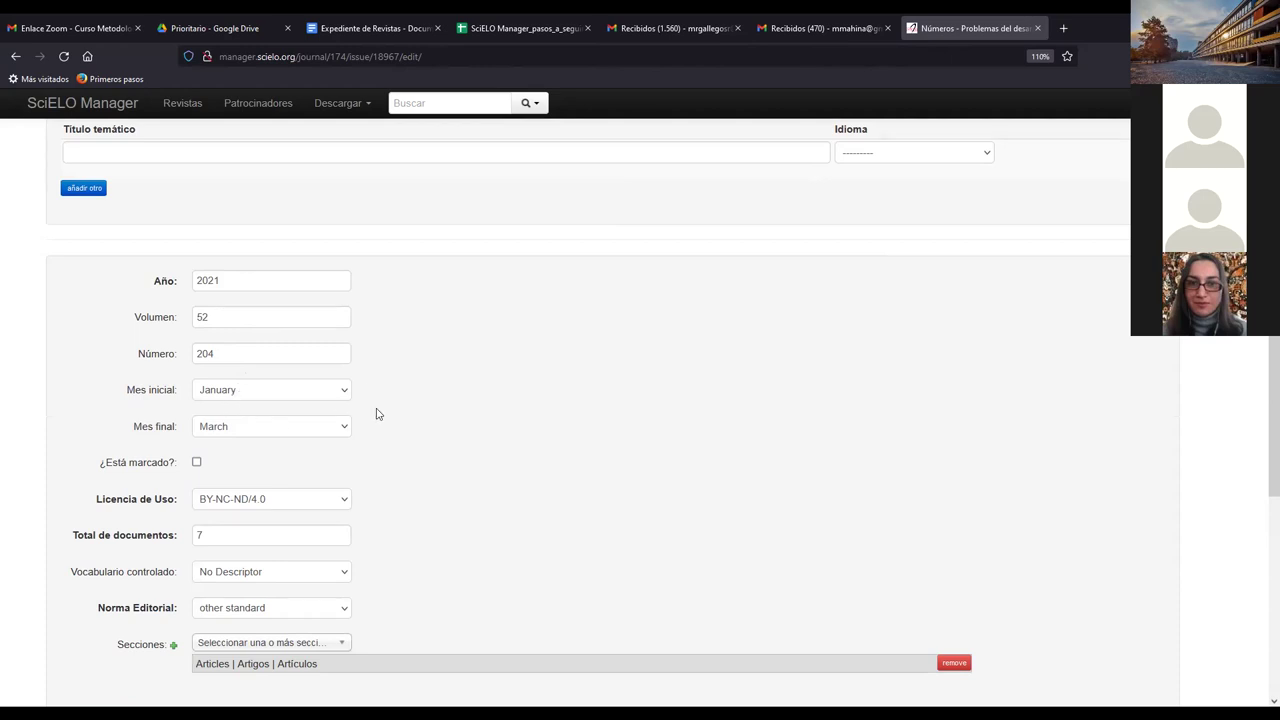
scroll(349, 476, down, 3)
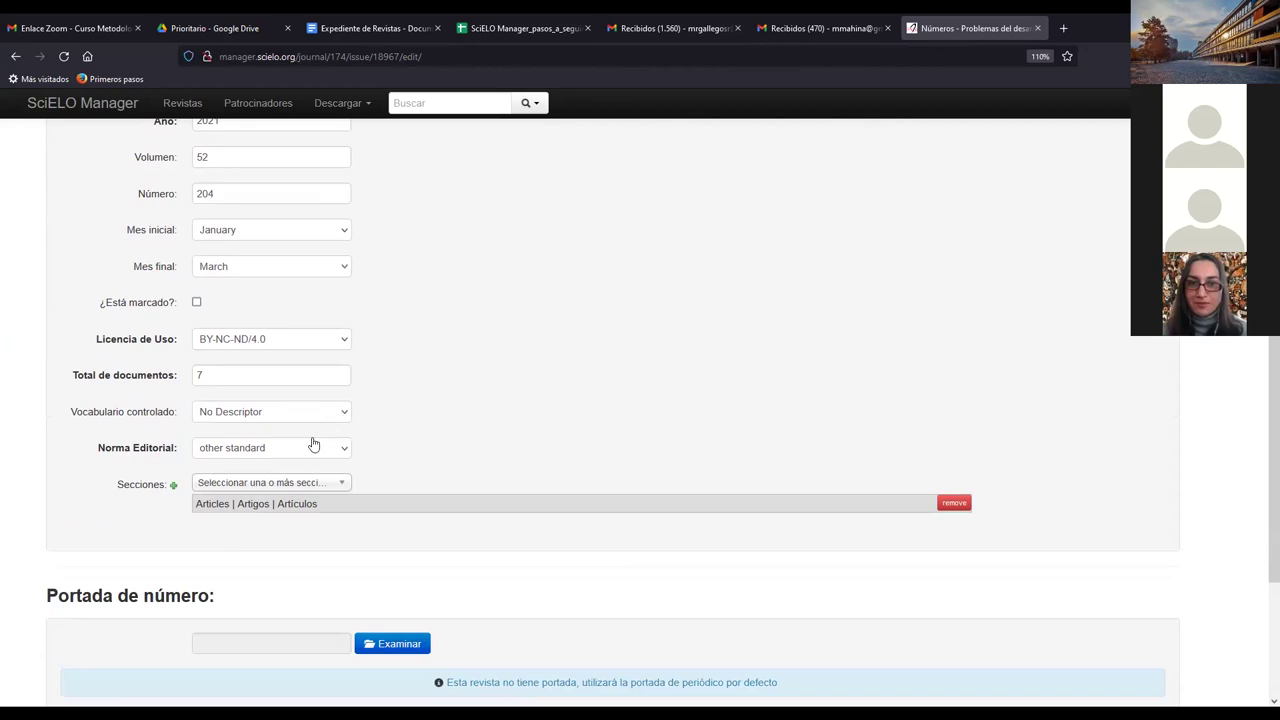
scroll(377, 434, up, 3)
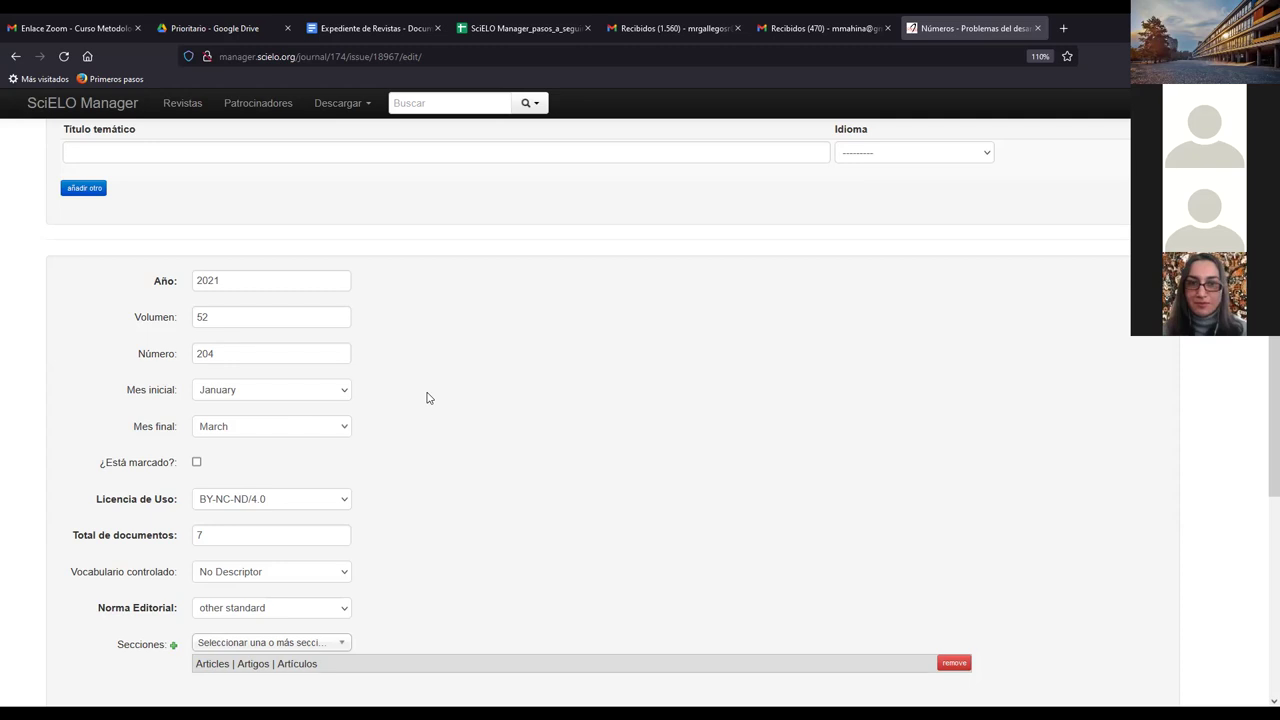
scroll(426, 397, down, 3)
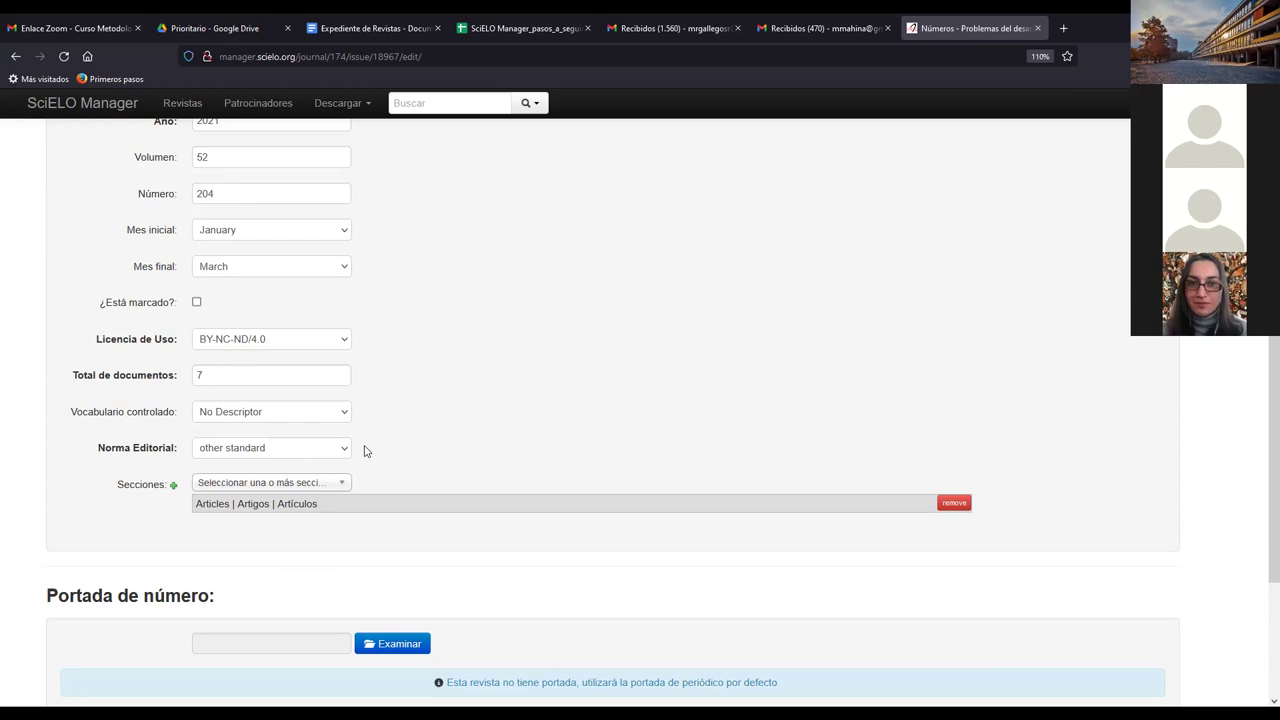
scroll(365, 451, up, 3)
scroll(365, 451, down, 3)
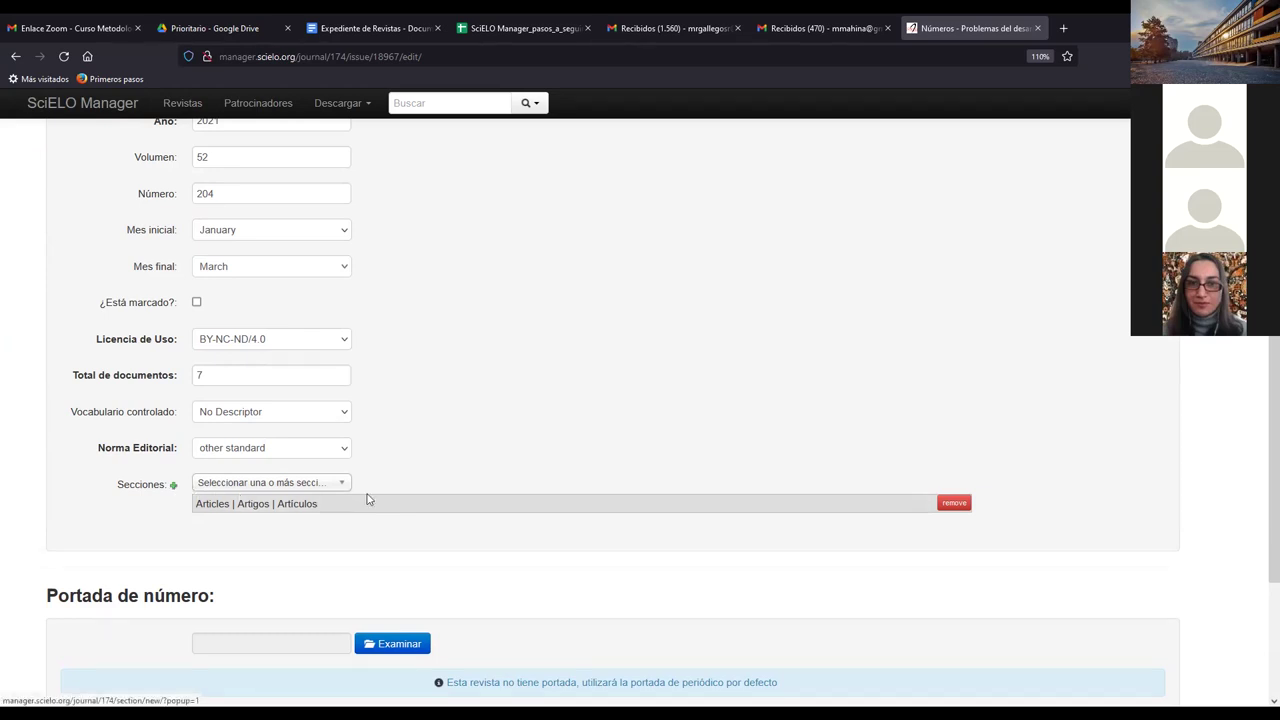
Check the language options available when creating a new section for the issue.
click(869, 608)
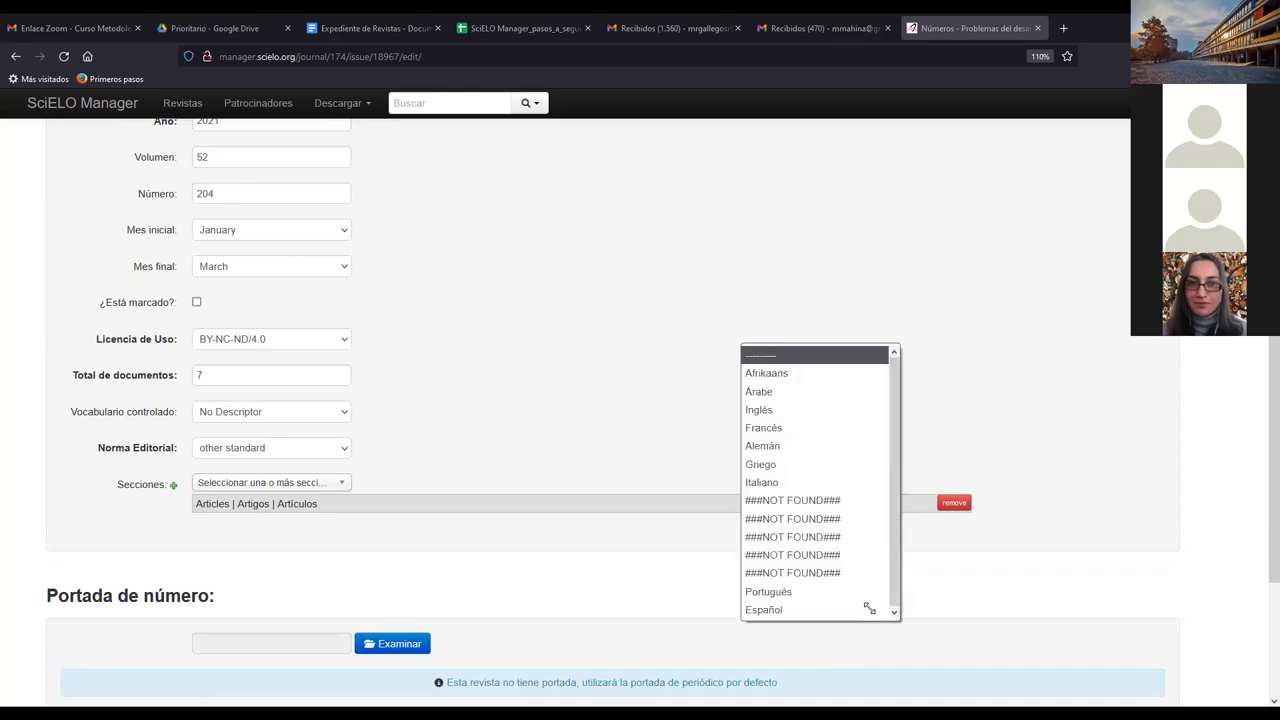
key(Up)
key(Up)
key(Up)
key(Up)
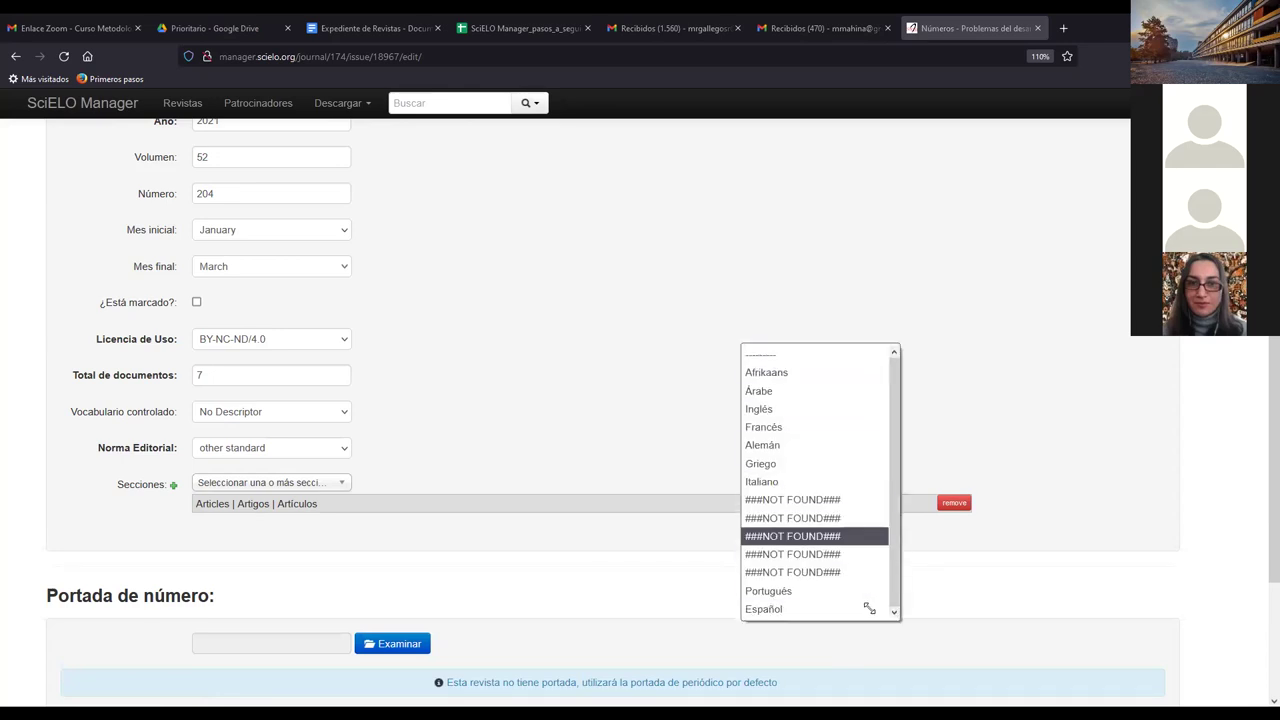
key(Return)
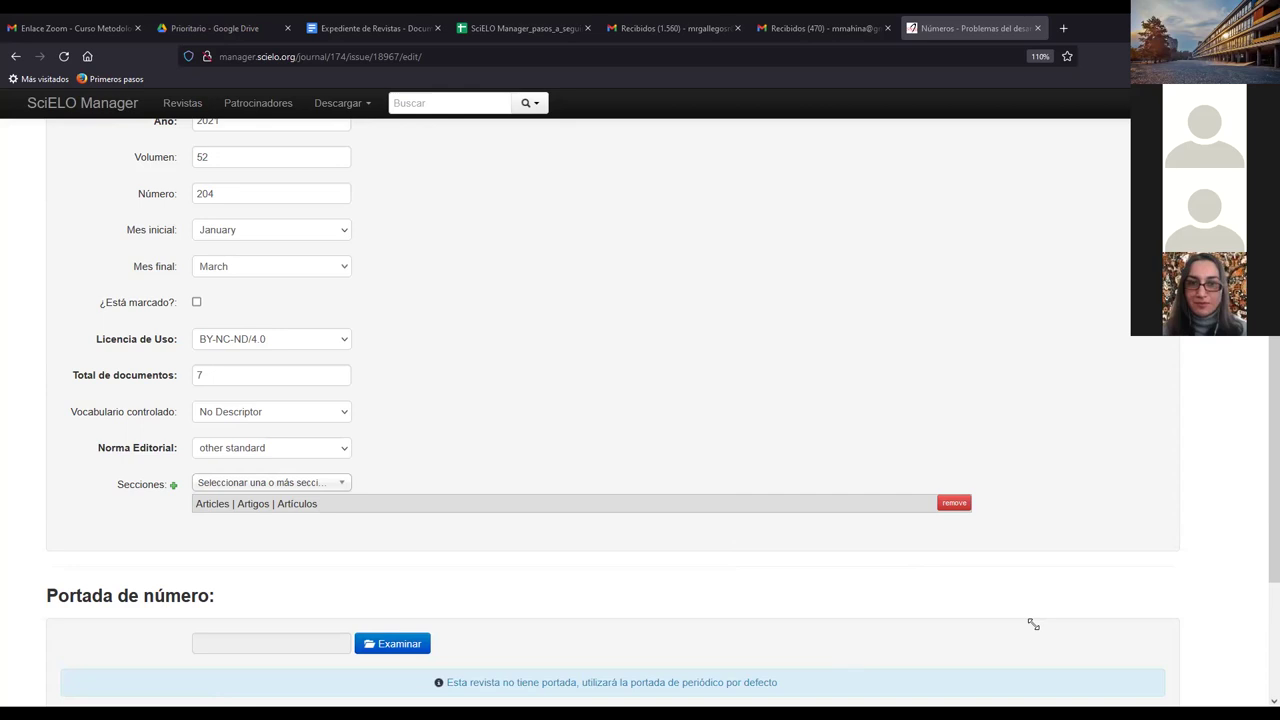
Look through the existing sections offered in the issue's Secciones field and close the list without choosing one.
click(342, 486)
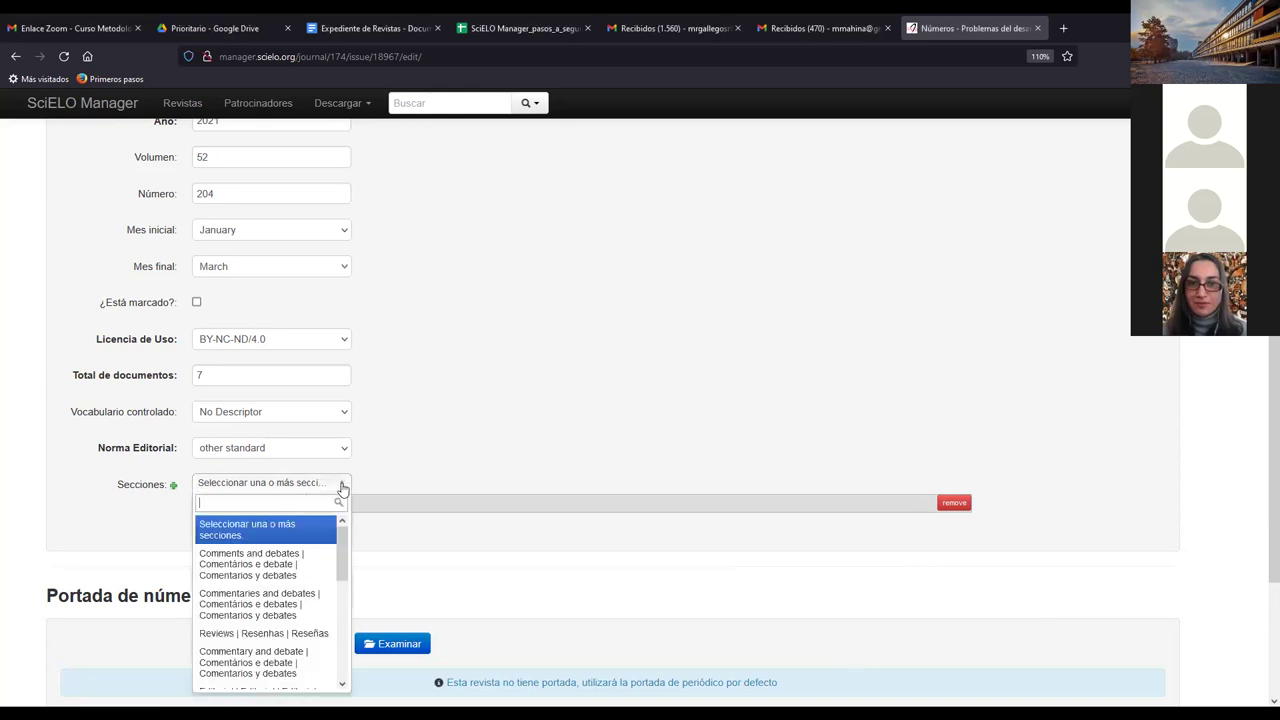
scroll(325, 540, down, 5)
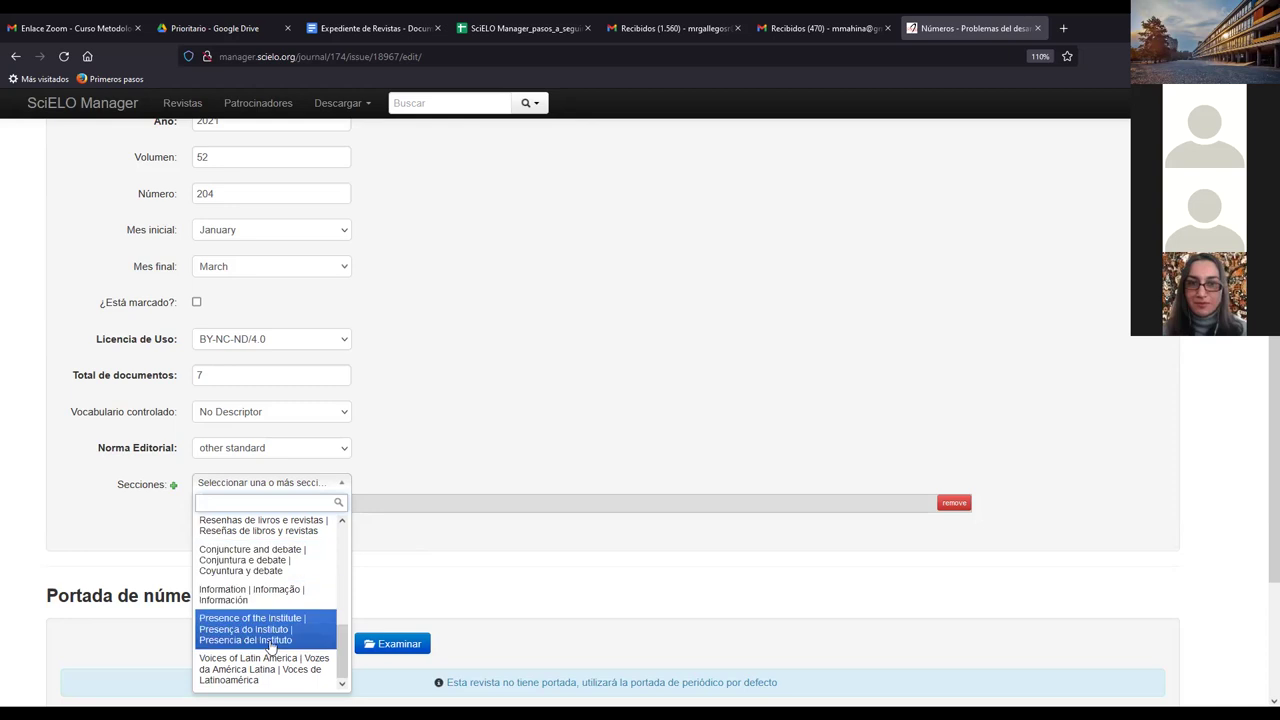
drag(338, 655, 334, 690)
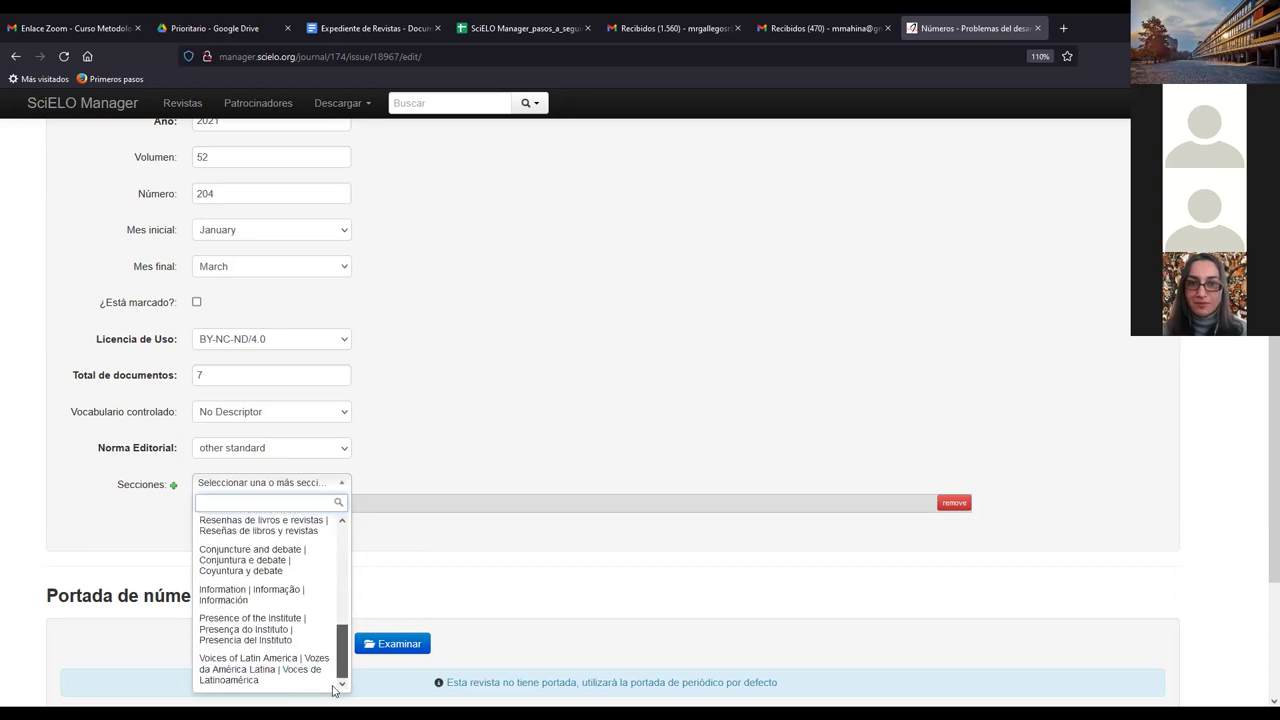
click(431, 473)
scroll(361, 576, up, 5)
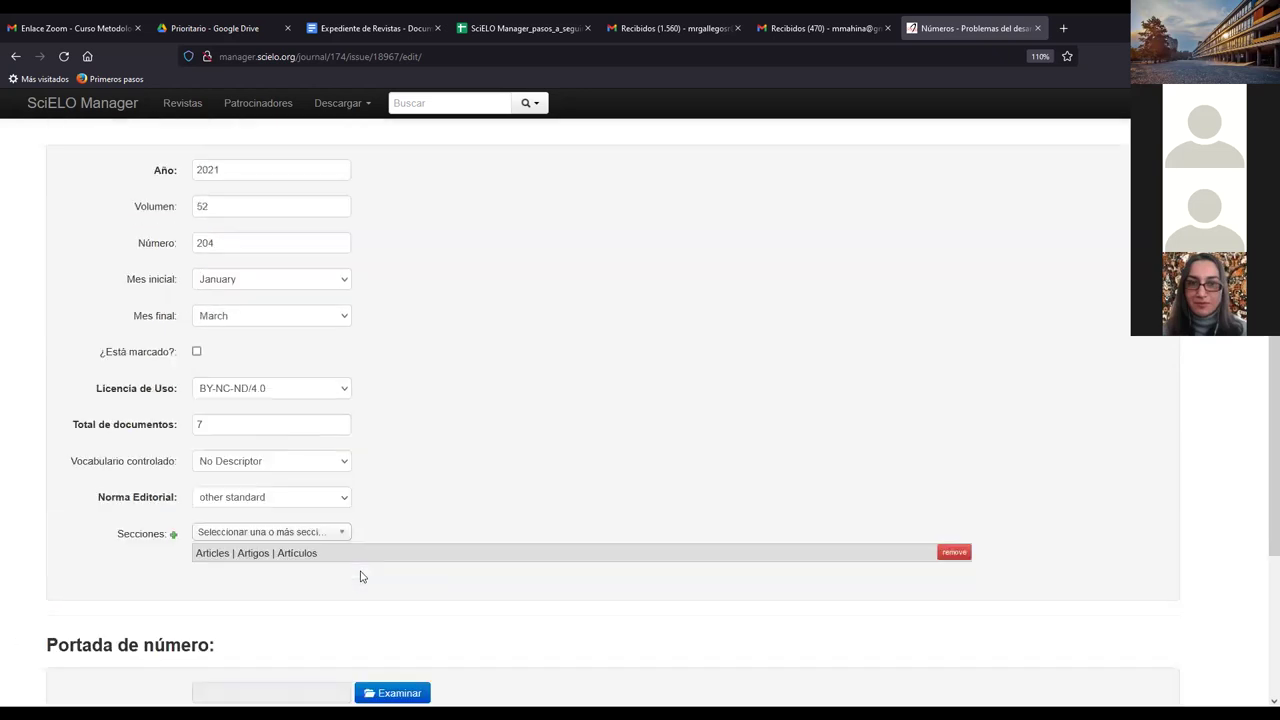
Reopen the section choices of issue 204, browse them once more and leave the assigned section as it is.
scroll(353, 493, down, 4)
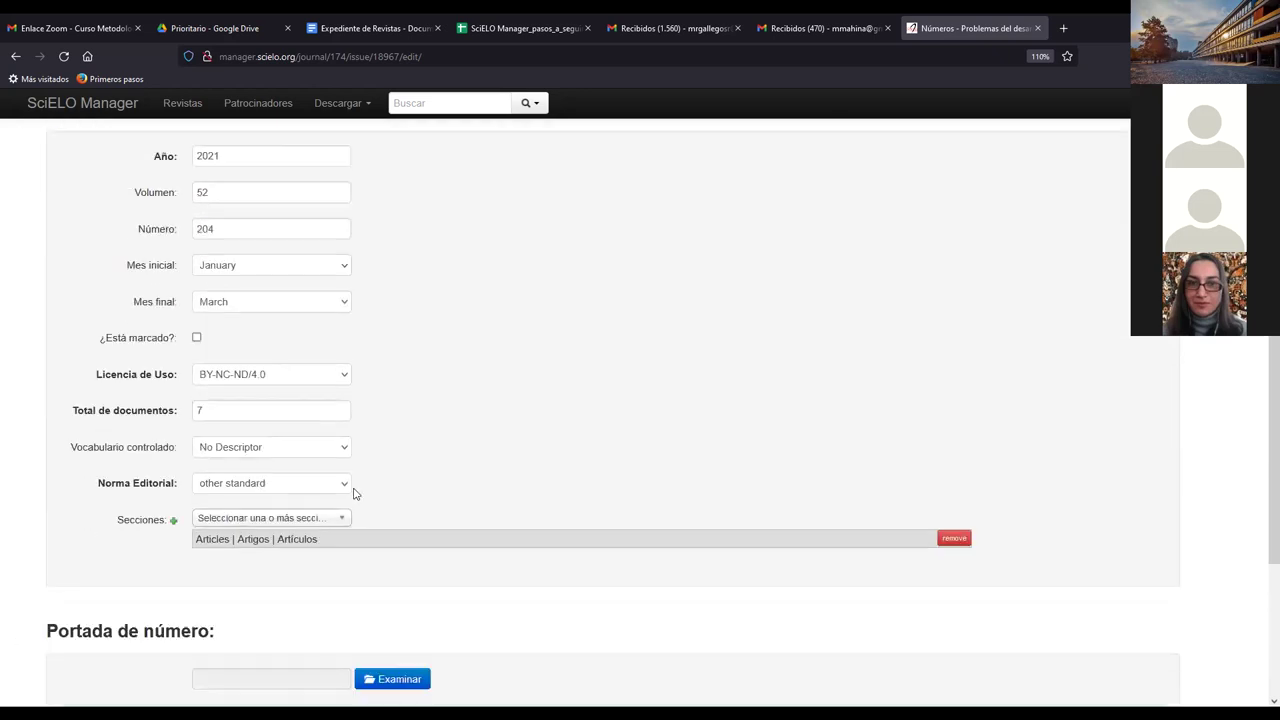
click(343, 495)
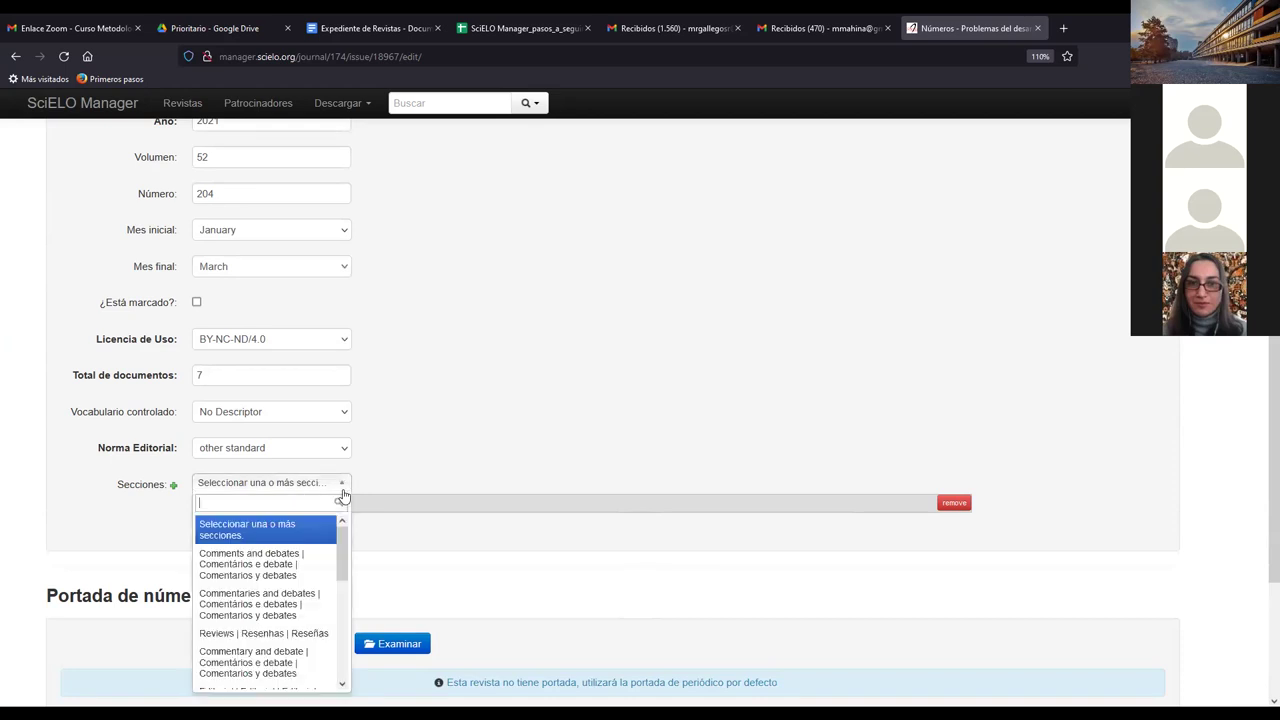
scroll(342, 565, down, 1)
drag(342, 565, 343, 530)
click(478, 422)
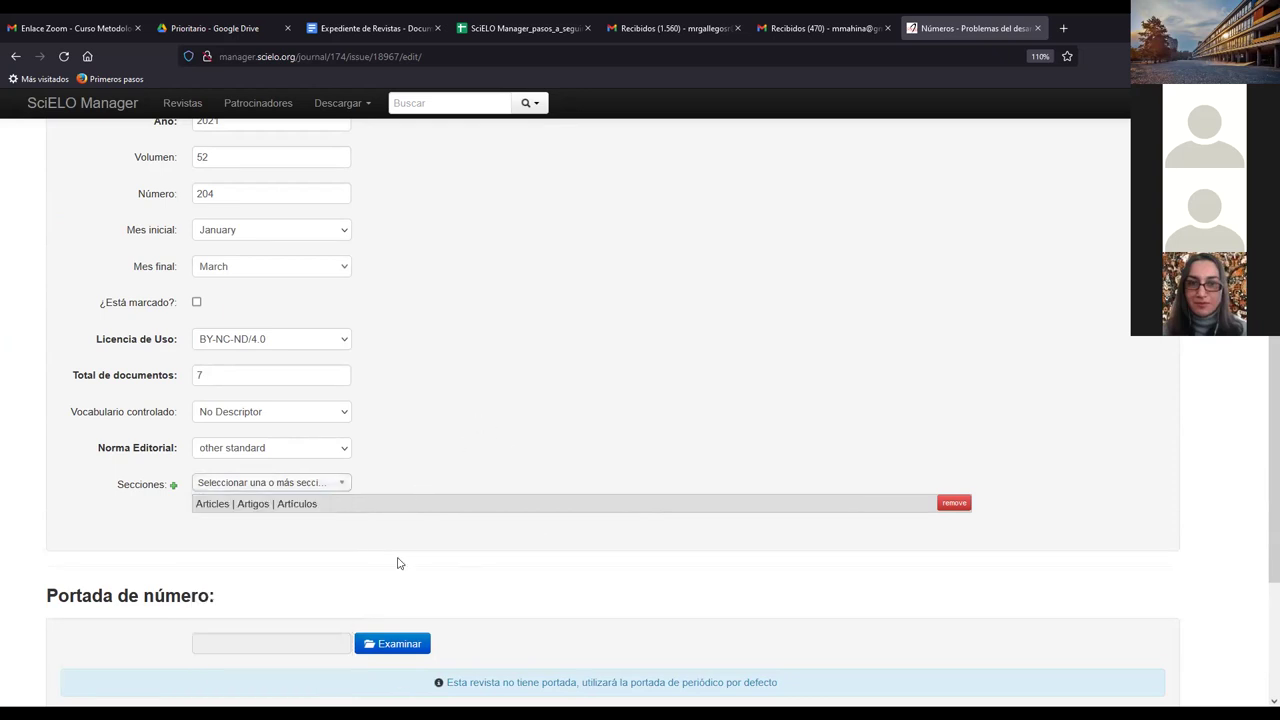
scroll(423, 543, up, 3)
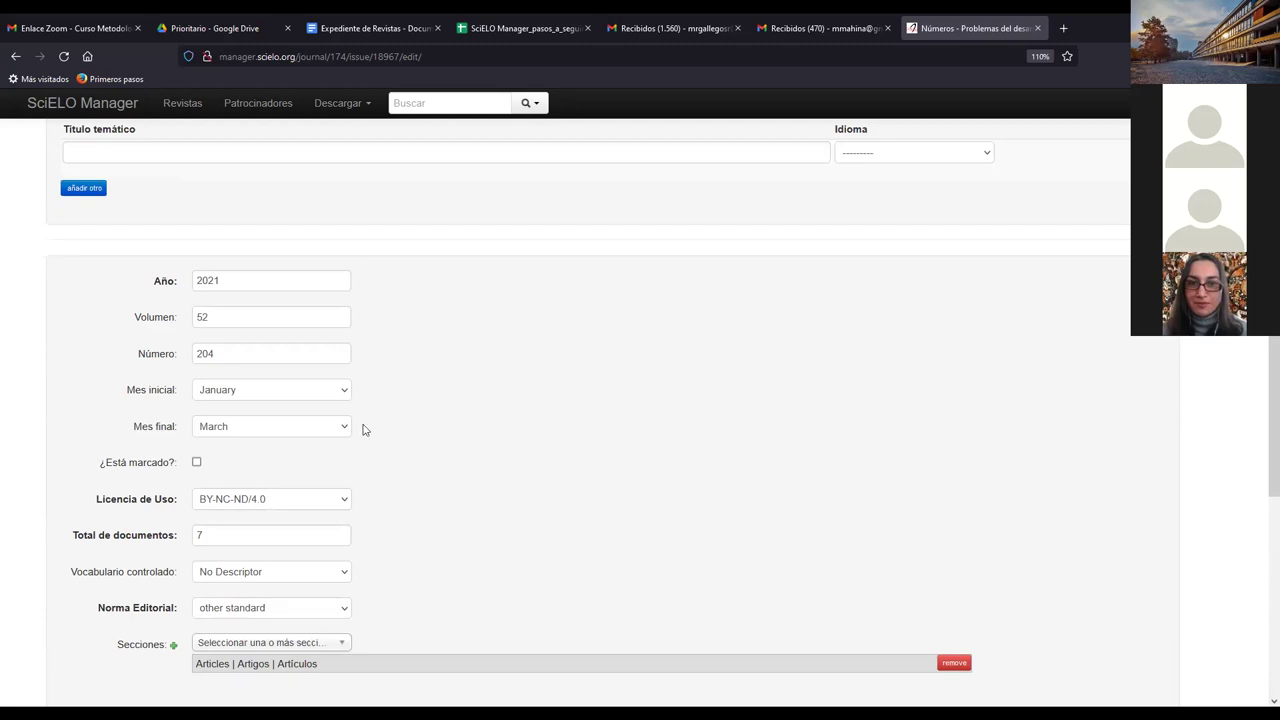
Return to the journal's issue list and show the issues of 2020, Volumen 51.
click(16, 57)
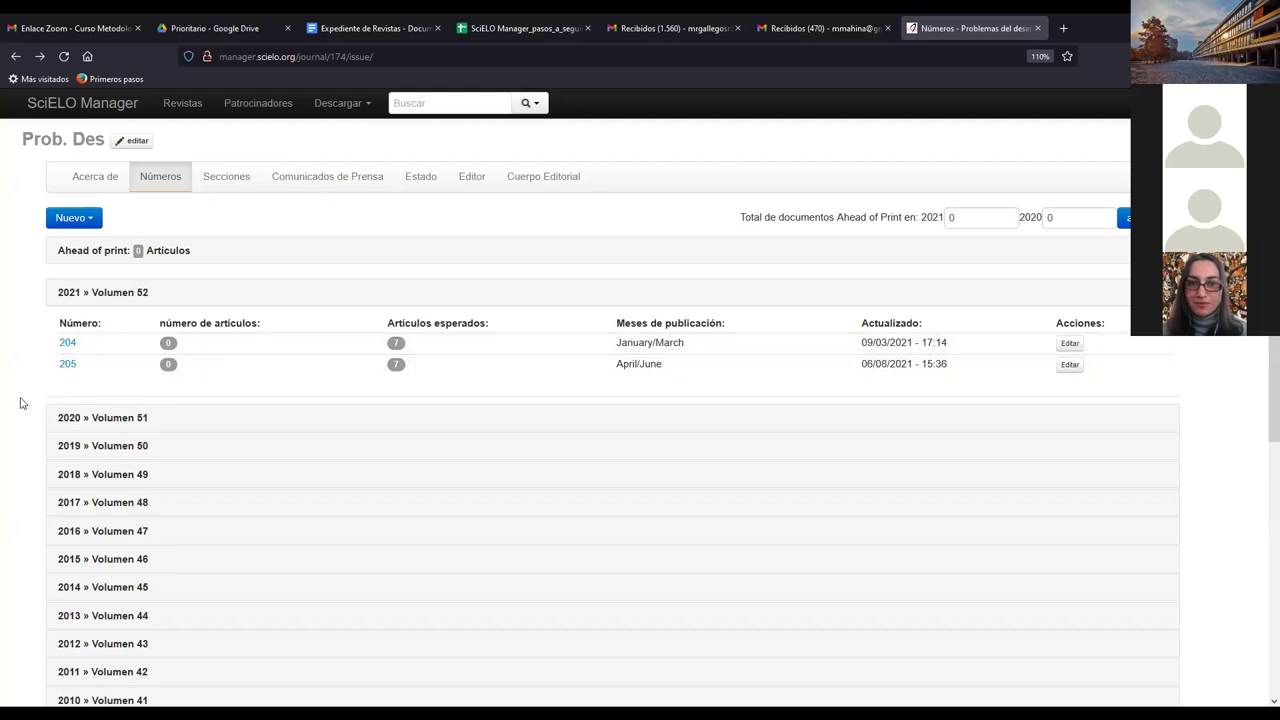
click(90, 428)
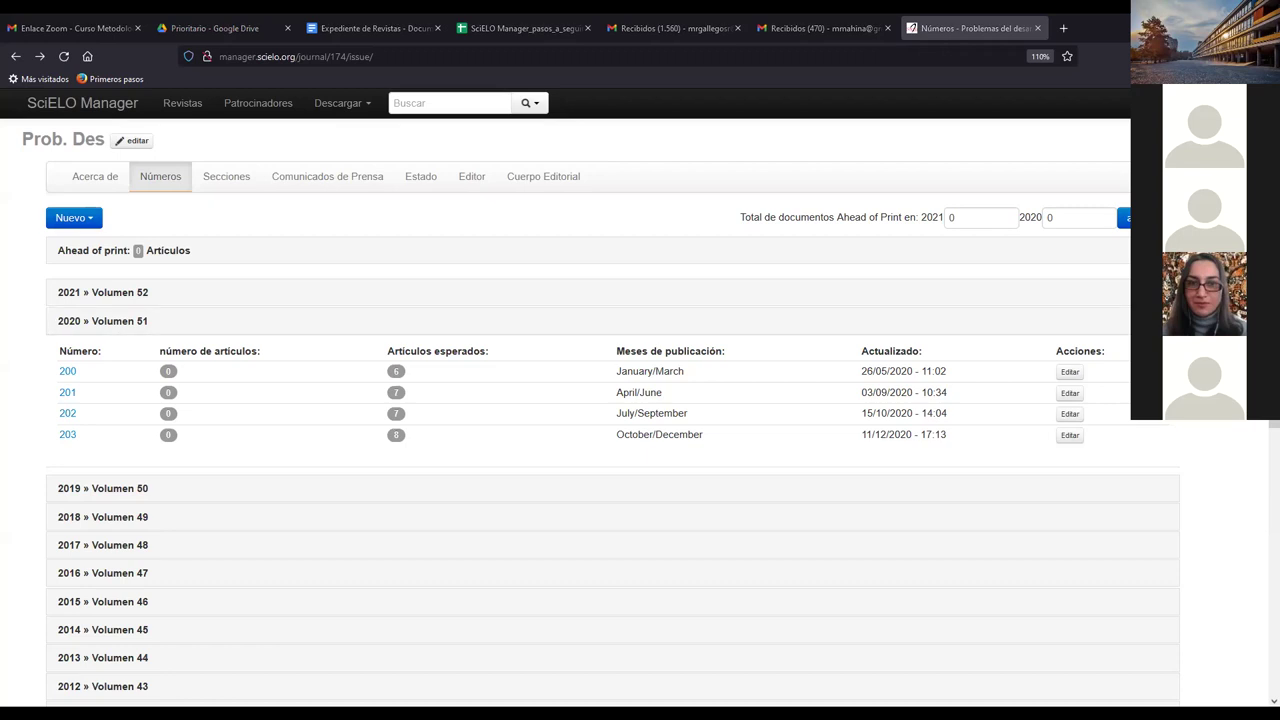
Open the journal's edit form and examine its sections from Títulos through Misión and Licencias down to the Editor contact fields.
click(137, 142)
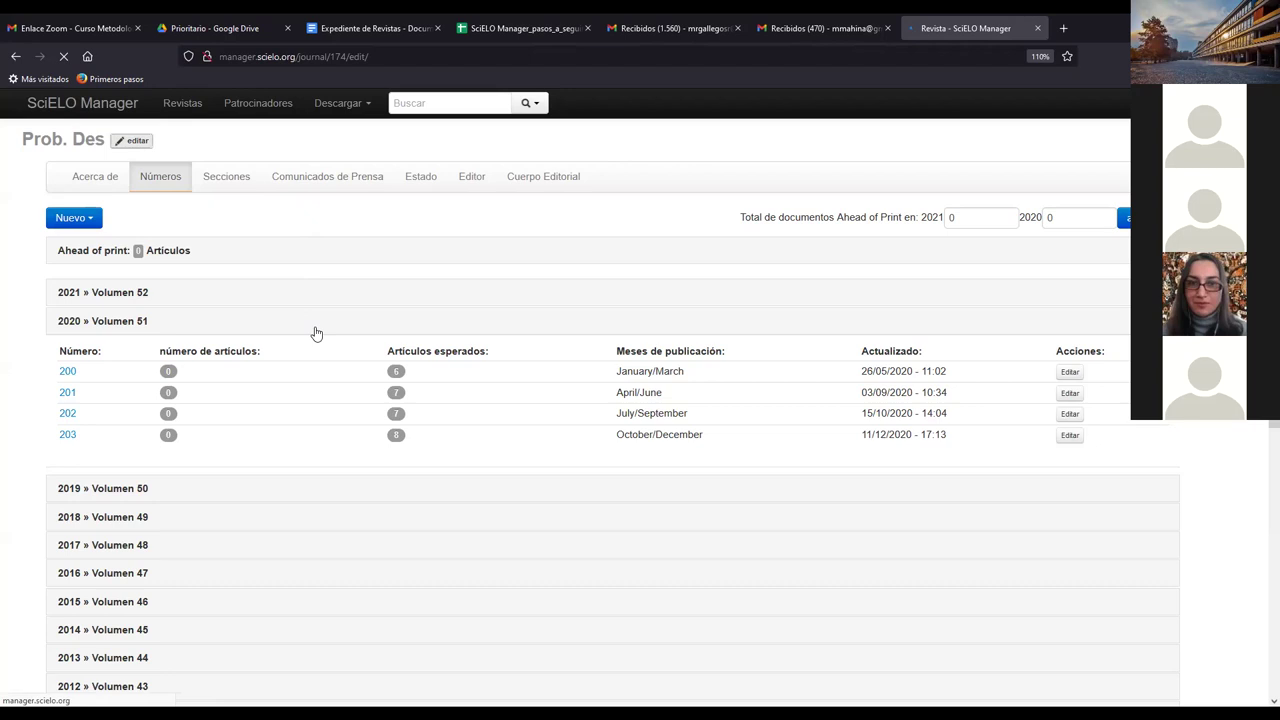
click(15, 58)
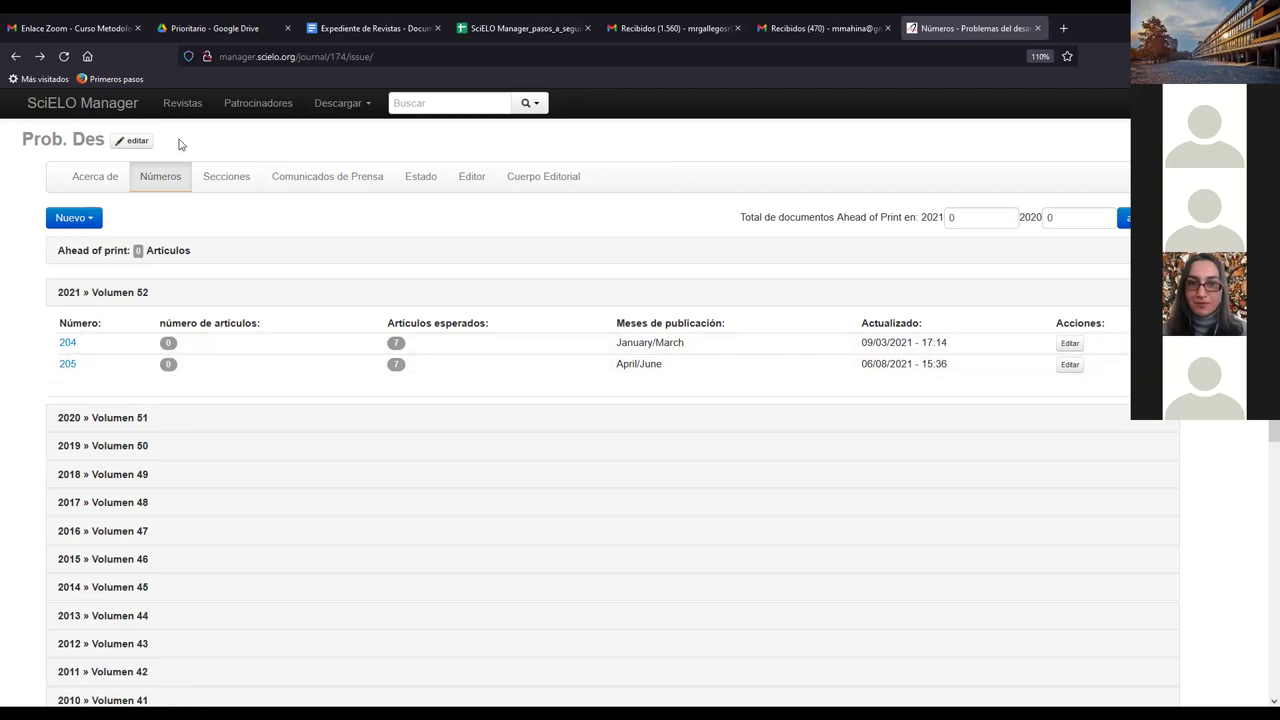
click(133, 143)
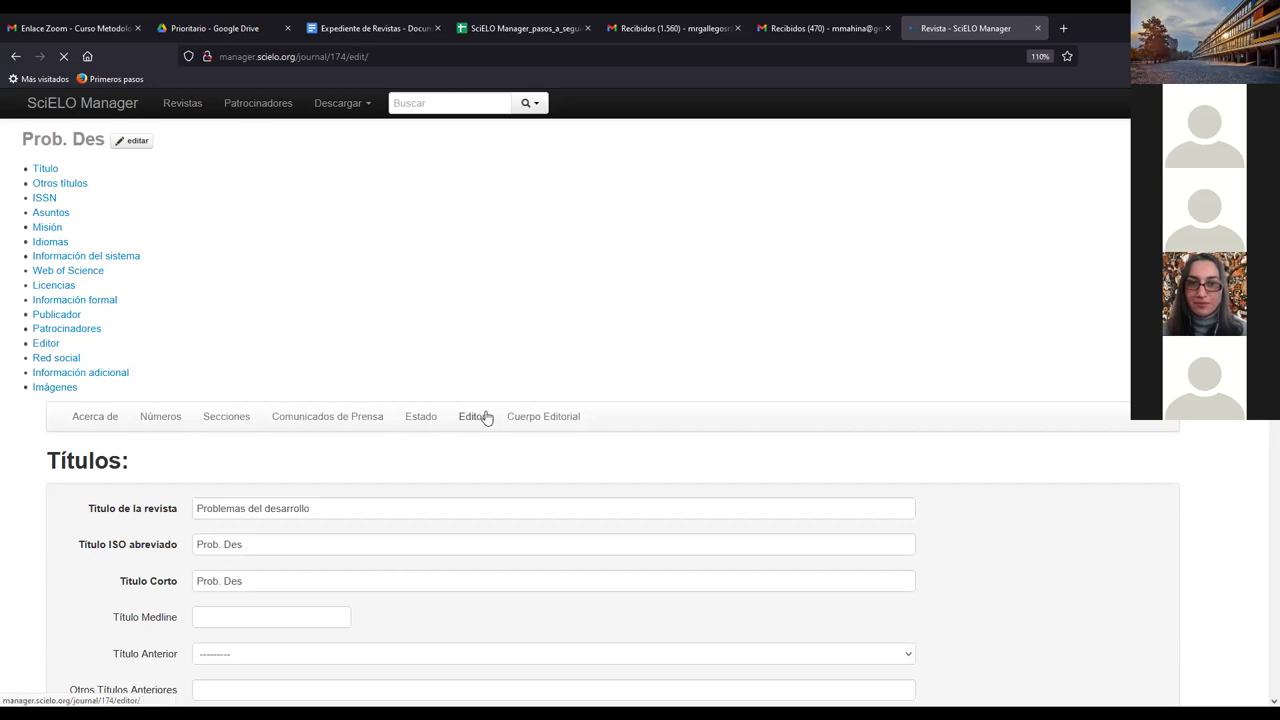
scroll(486, 416, down, 8)
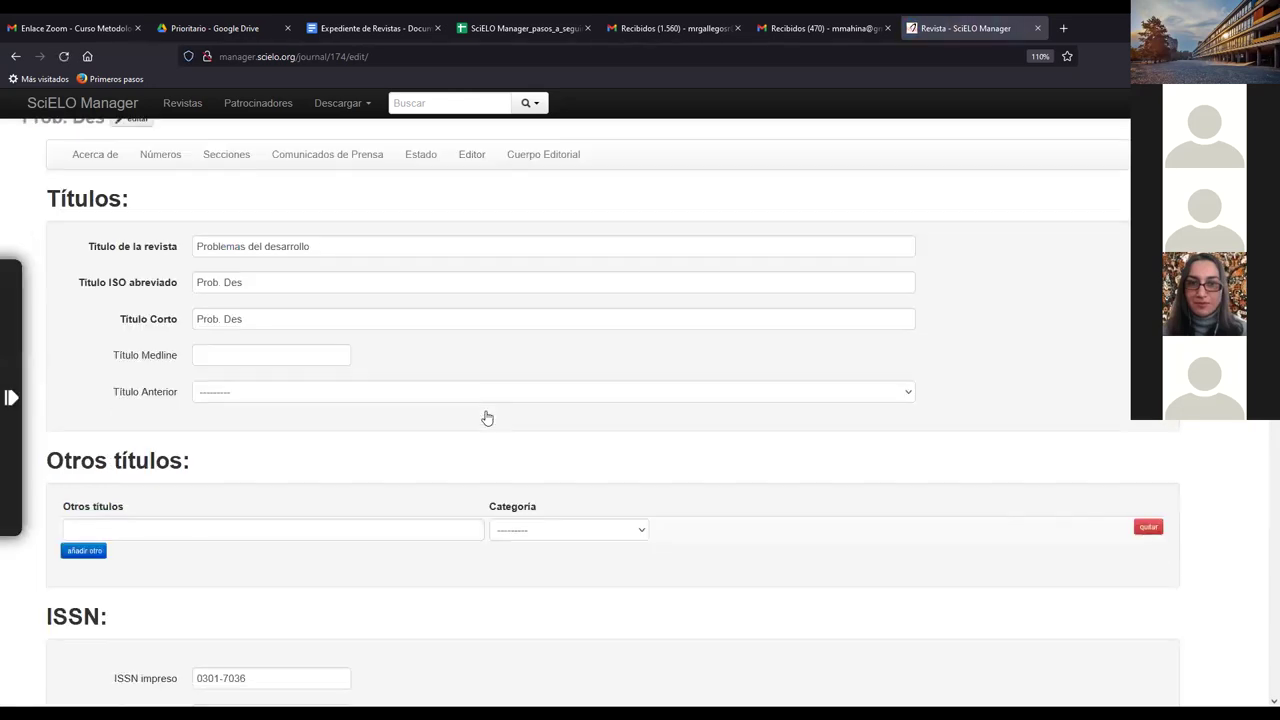
scroll(486, 410, down, 10)
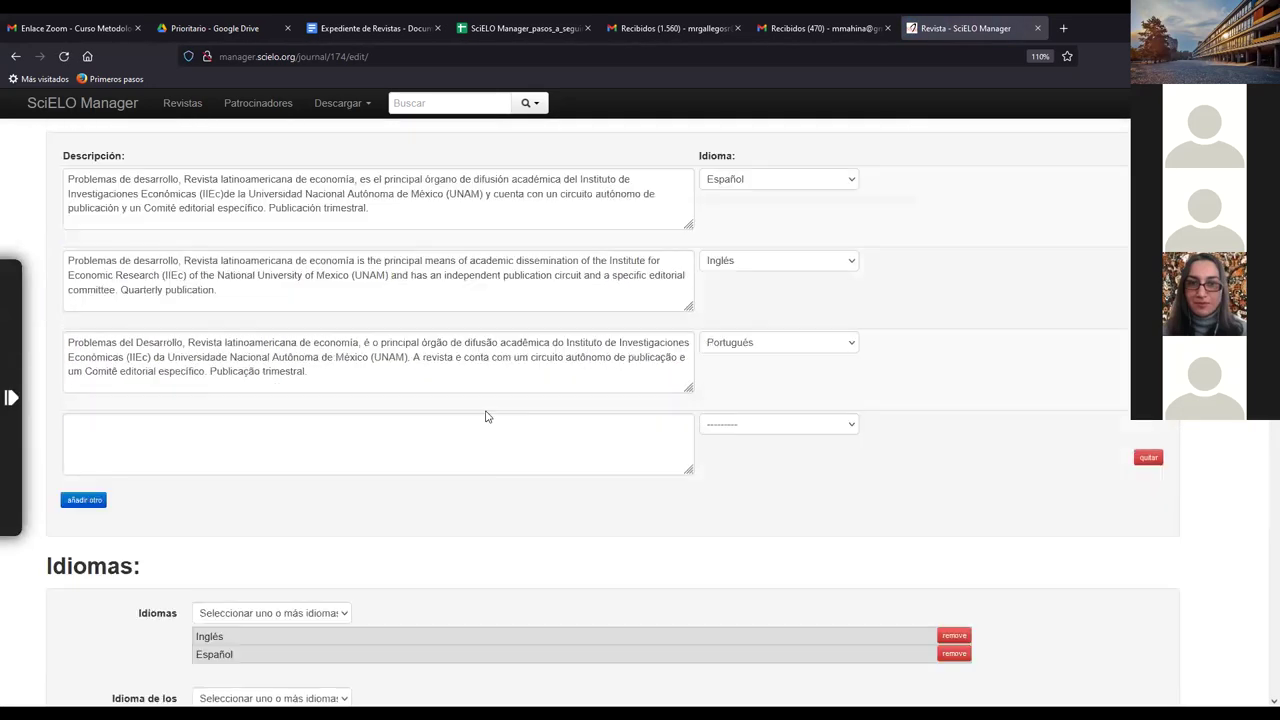
scroll(486, 410, down, 10)
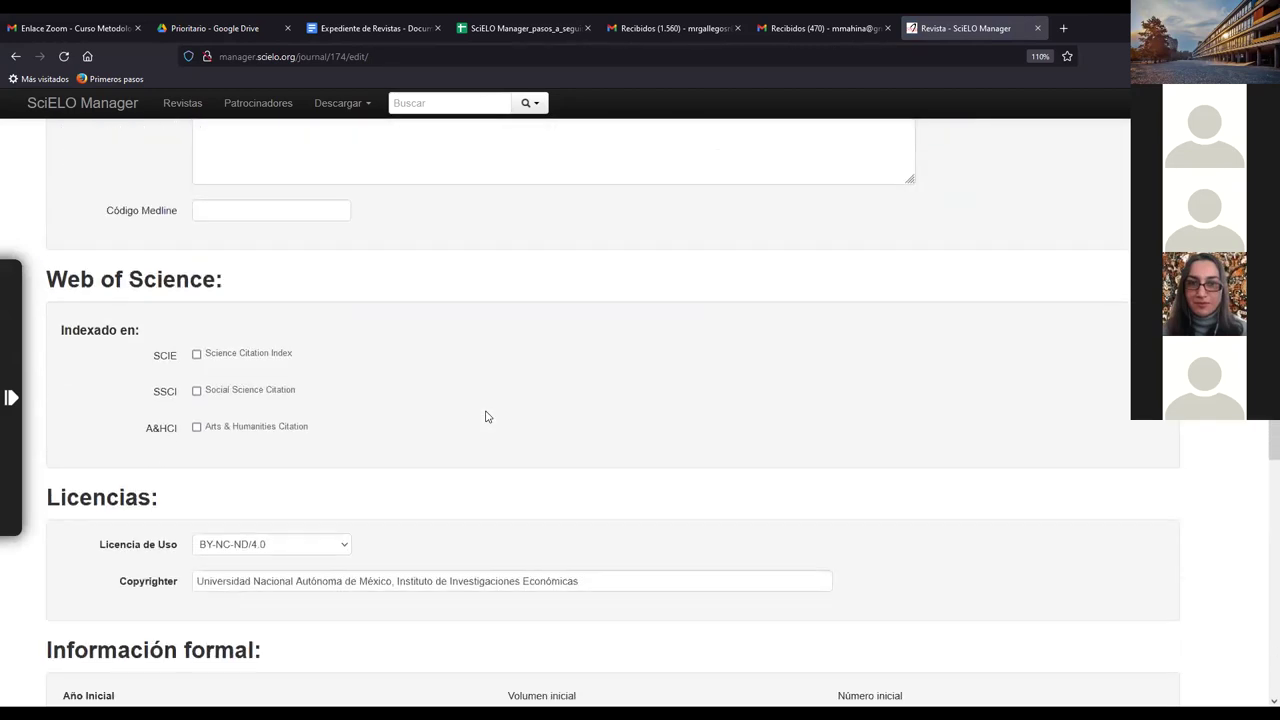
scroll(486, 416, down, 10)
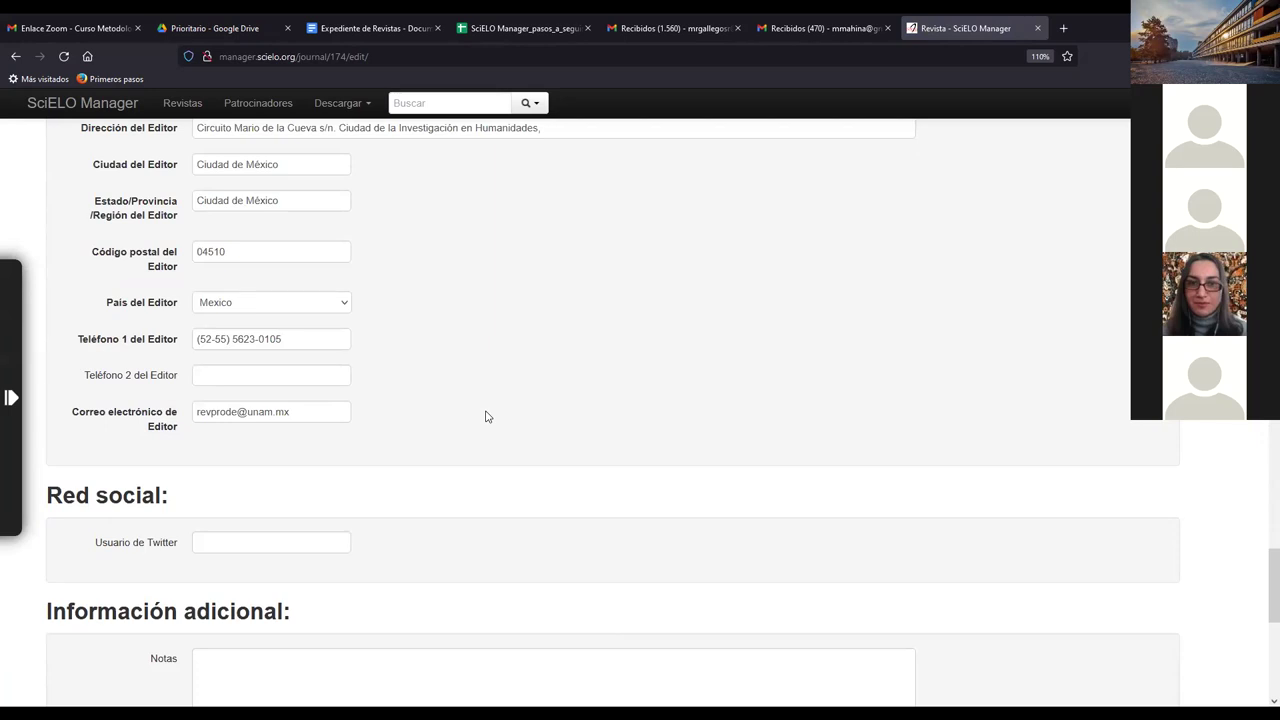
scroll(487, 416, up, 3)
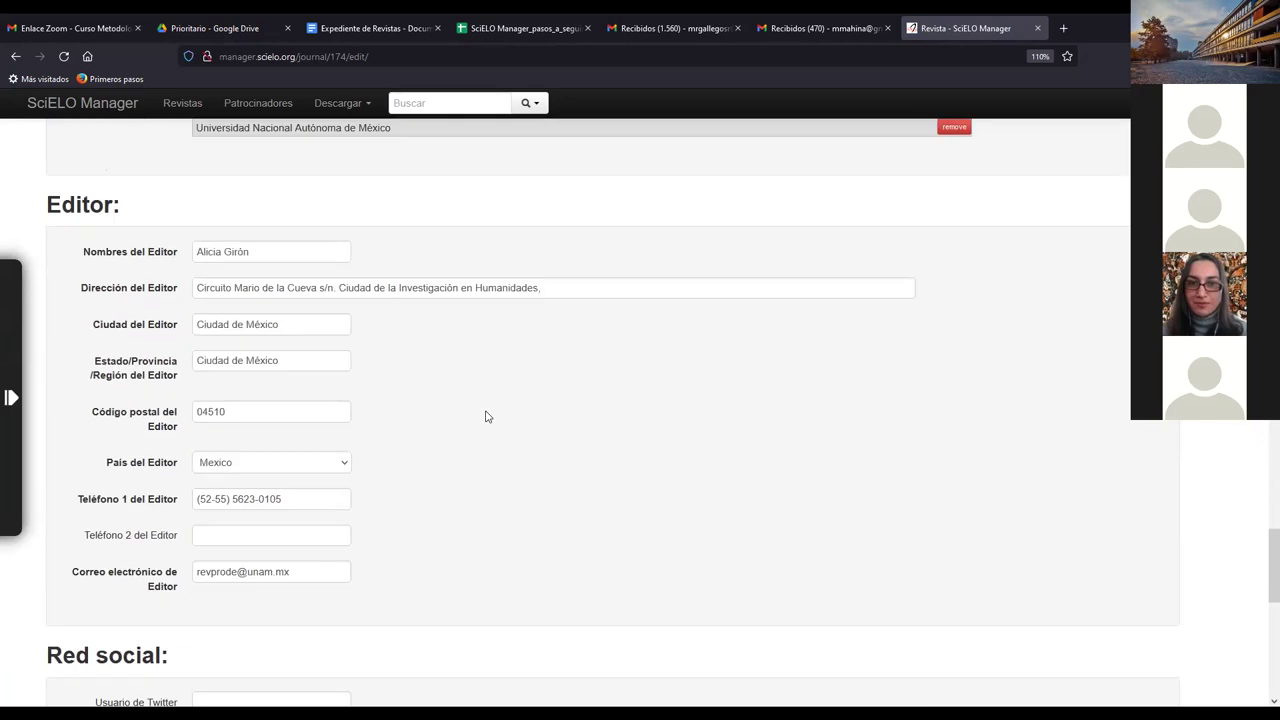
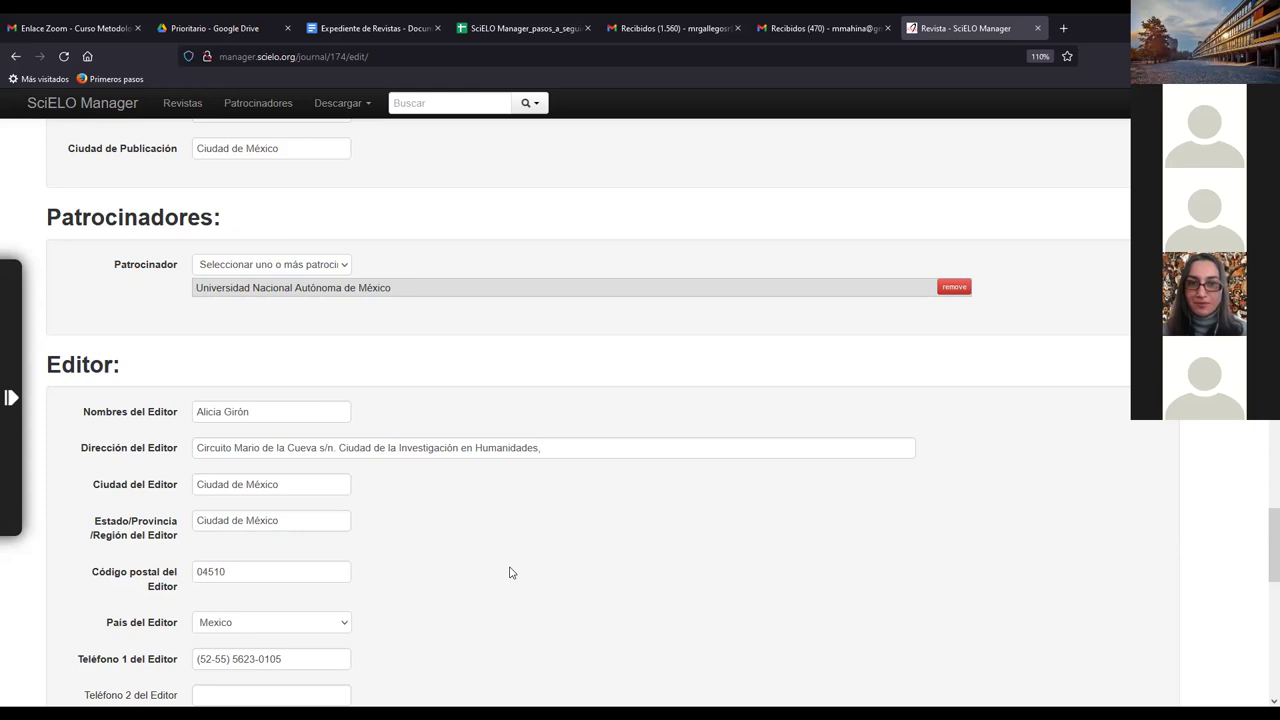
Review the form from Editor back up through Publicador and Misión, and open the journal's list of Secciones.
scroll(509, 572, up, 3)
scroll(509, 572, up, 3)
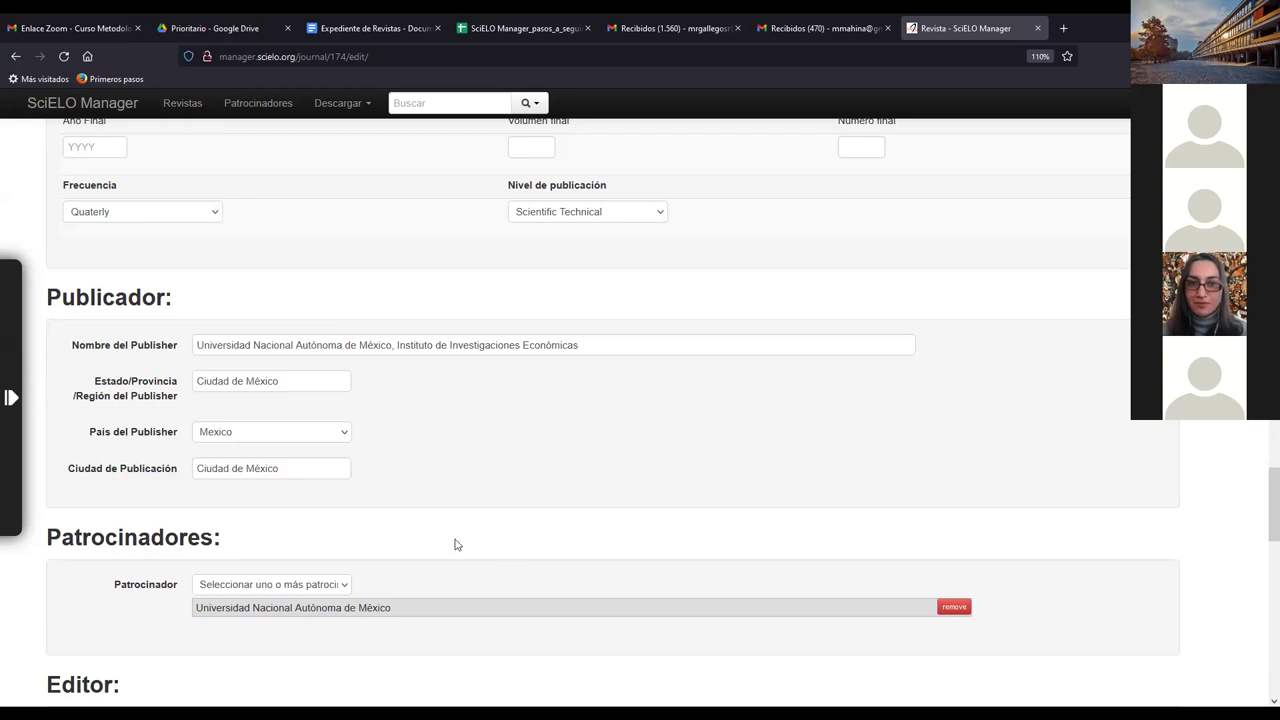
scroll(209, 208, up, 6)
scroll(209, 208, up, 20)
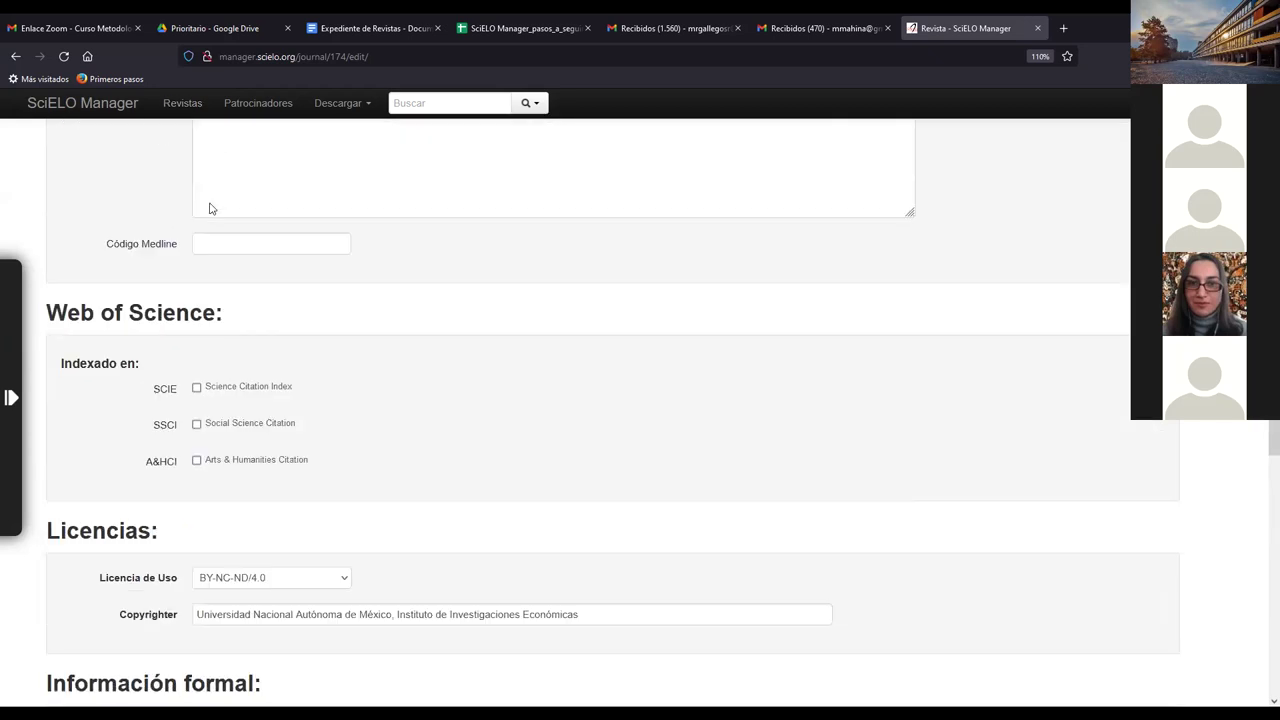
scroll(210, 205, up, 15)
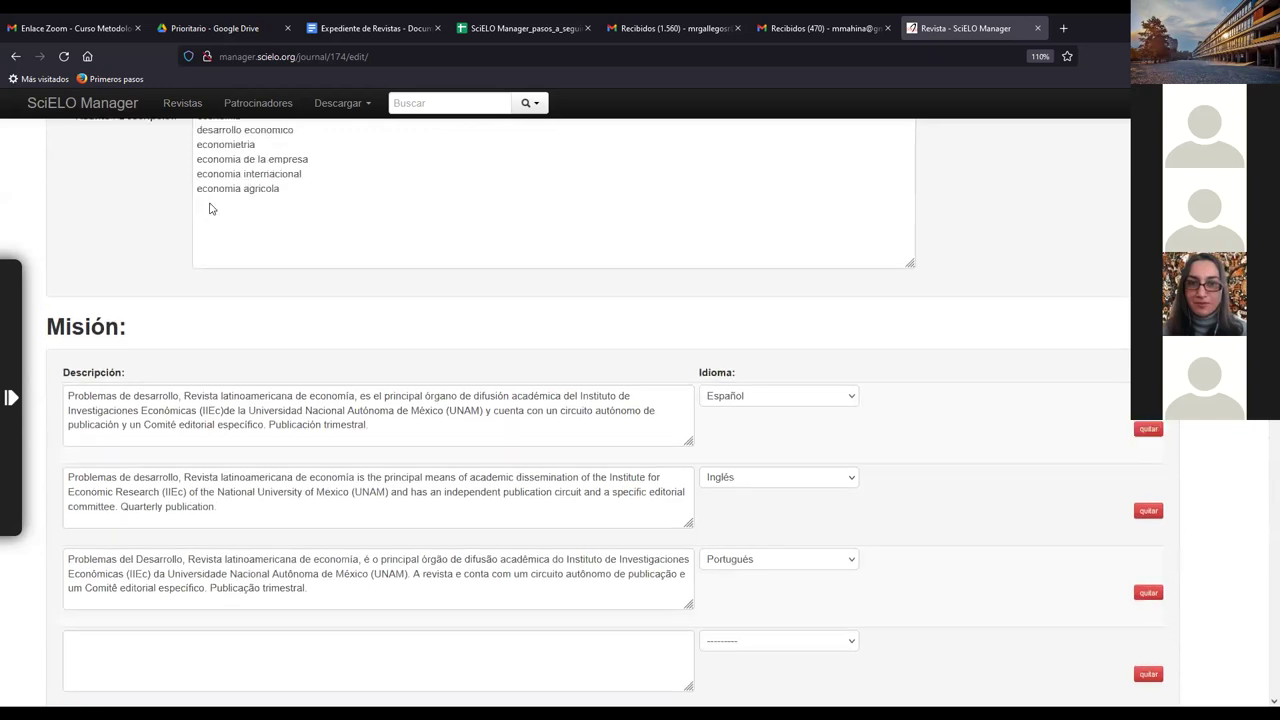
click(210, 186)
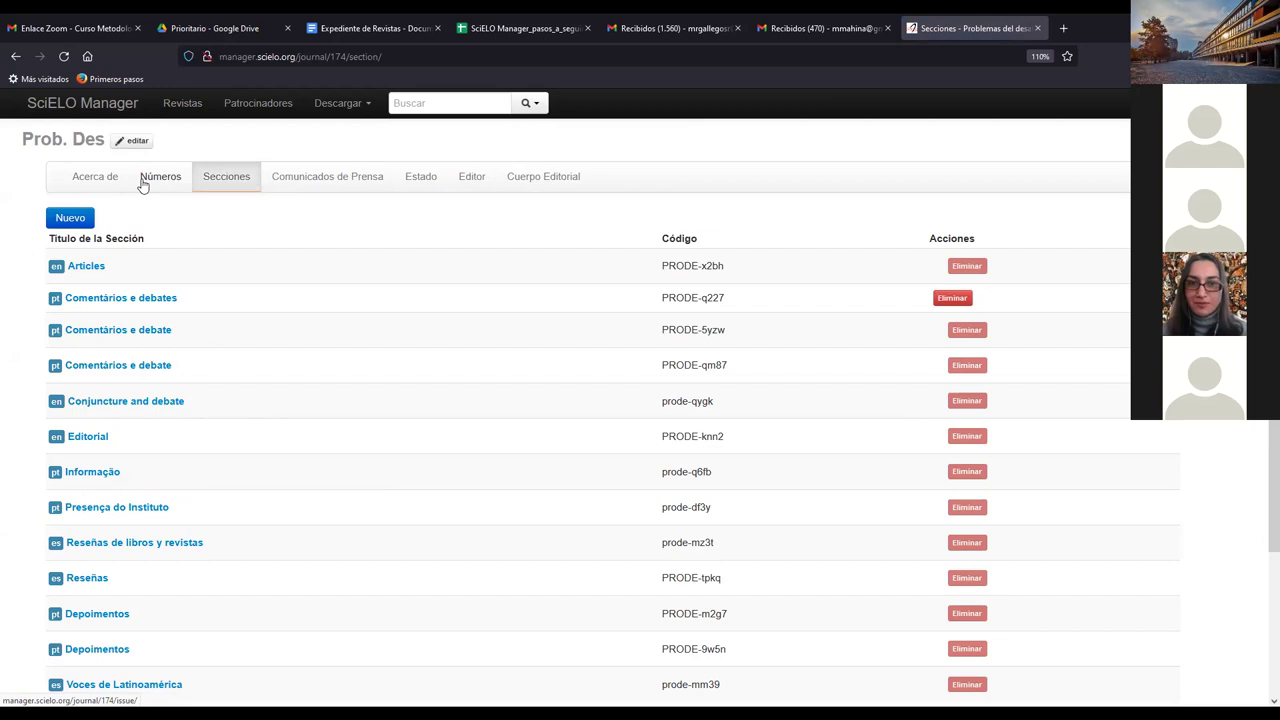
Open issue 205 of 2021 for editing and examine its fields from Título temático to the assigned Secciones.
click(156, 189)
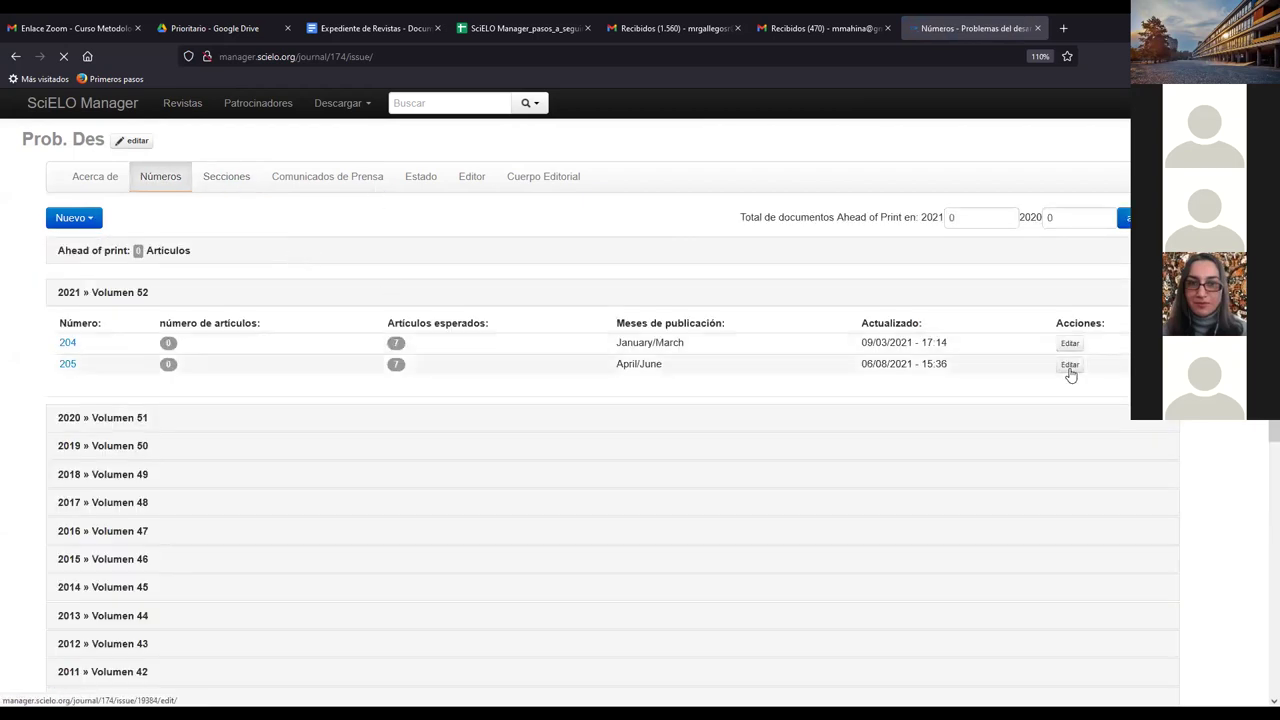
click(1068, 366)
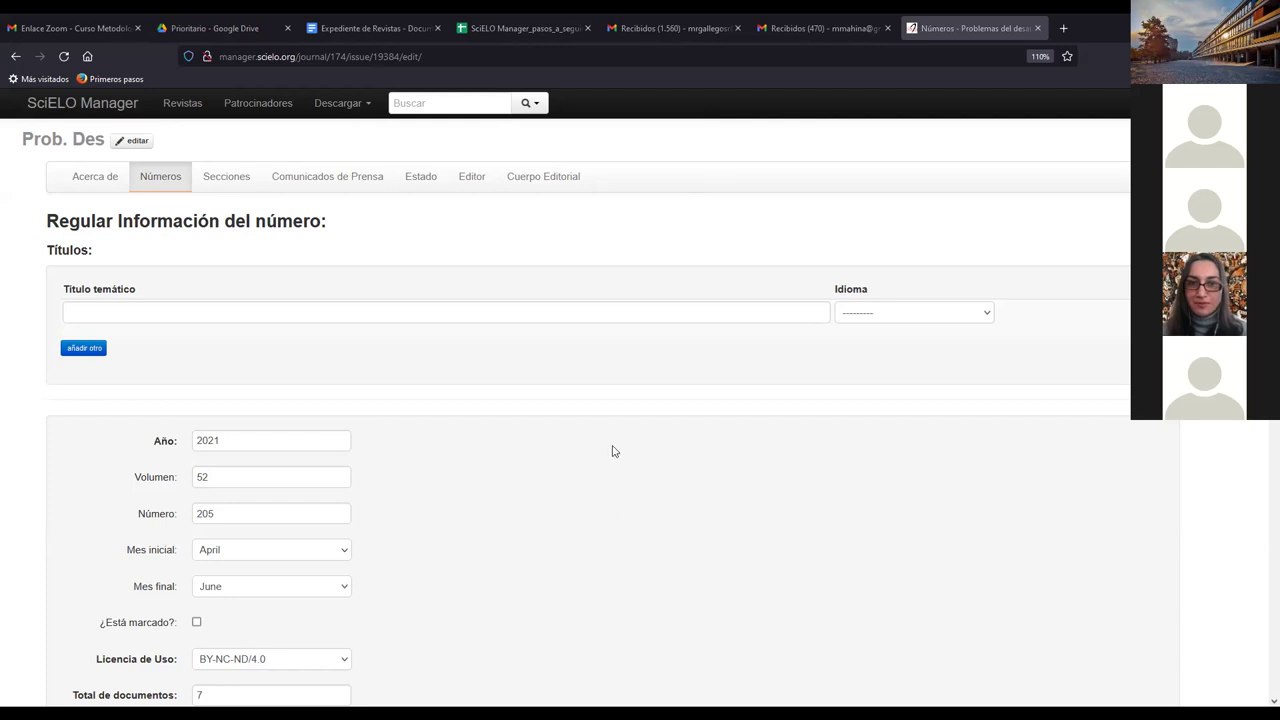
scroll(613, 451, down, 3)
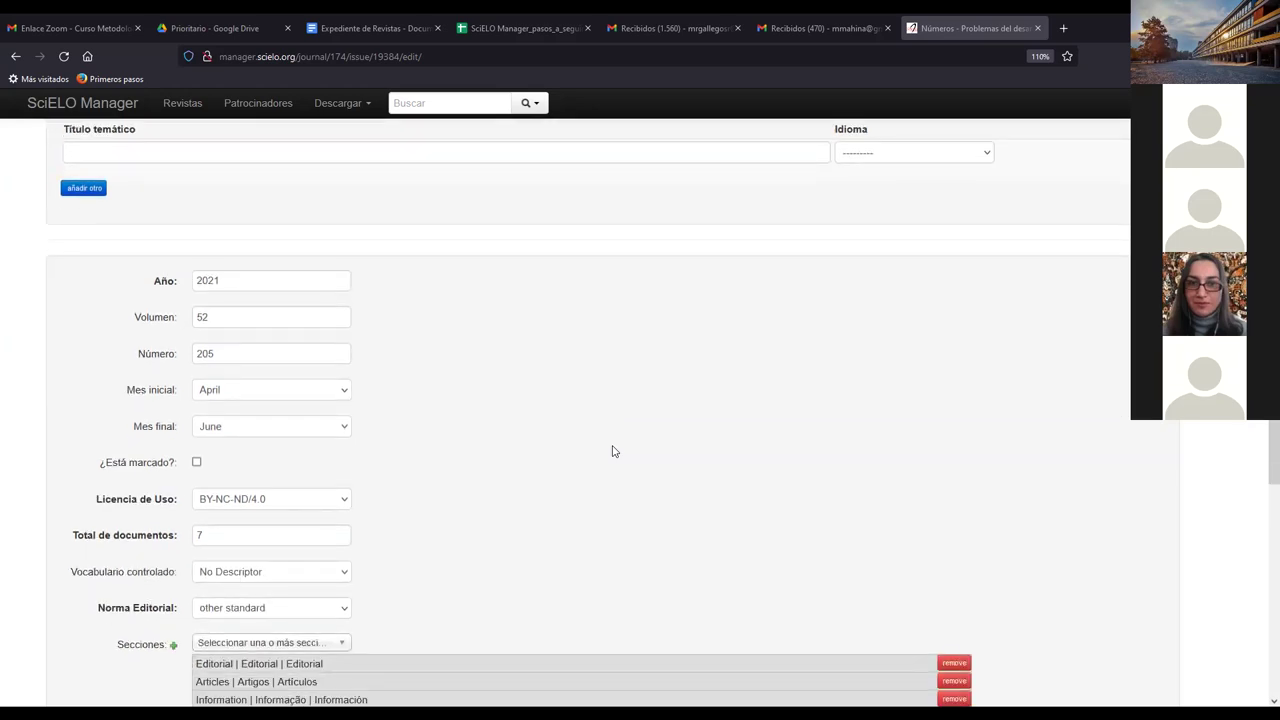
scroll(613, 451, down, 3)
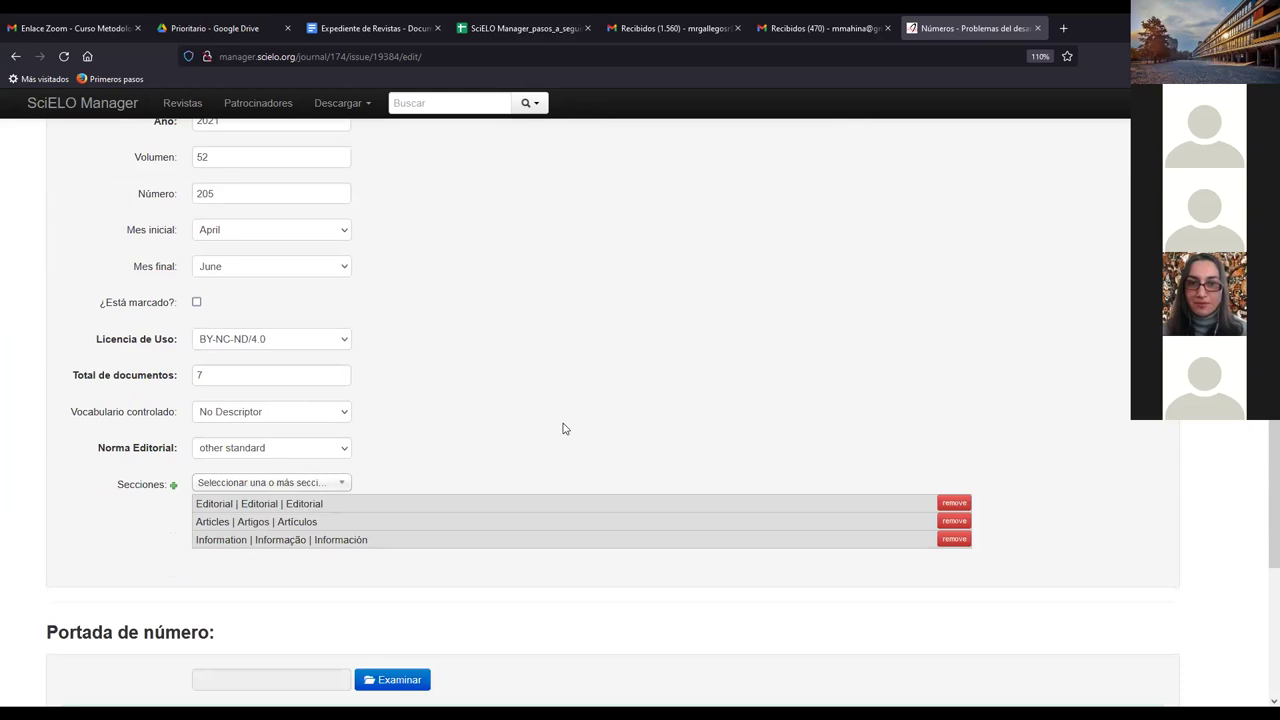
scroll(563, 428, up, 3)
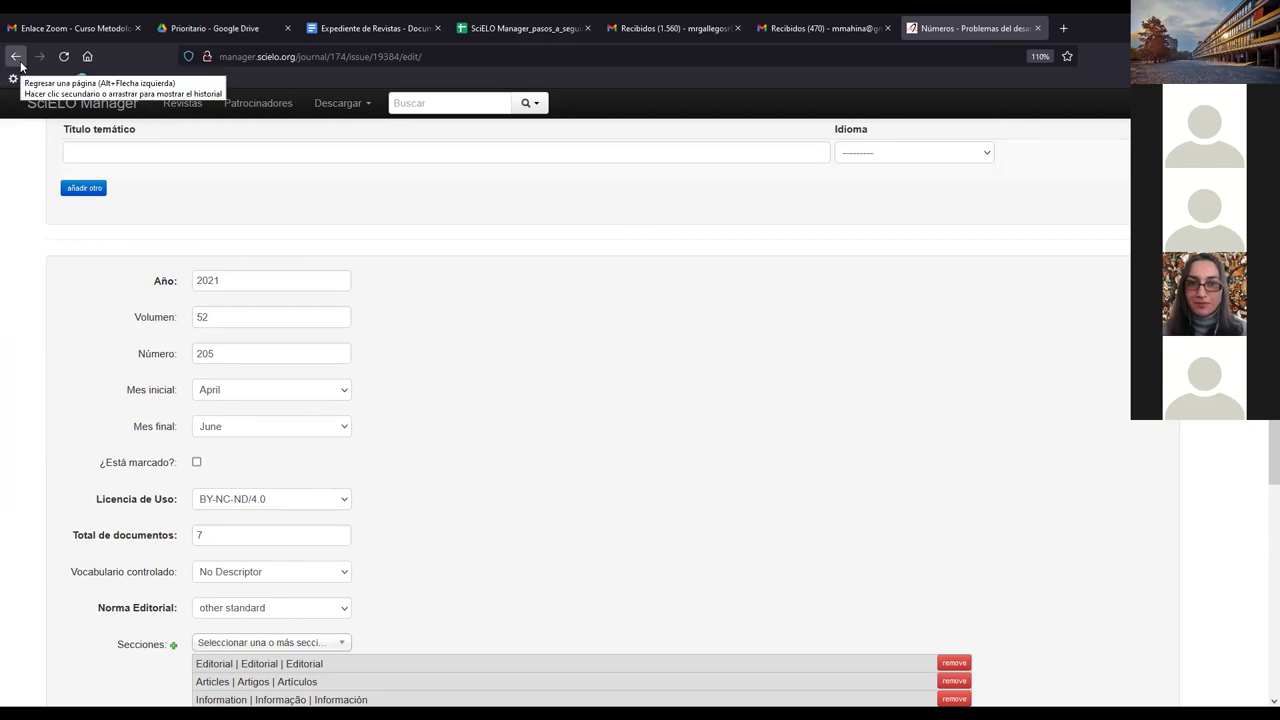
Go back to the issue list, expand 2020, Volumen 51 and look over the volumes of earlier years.
click(18, 60)
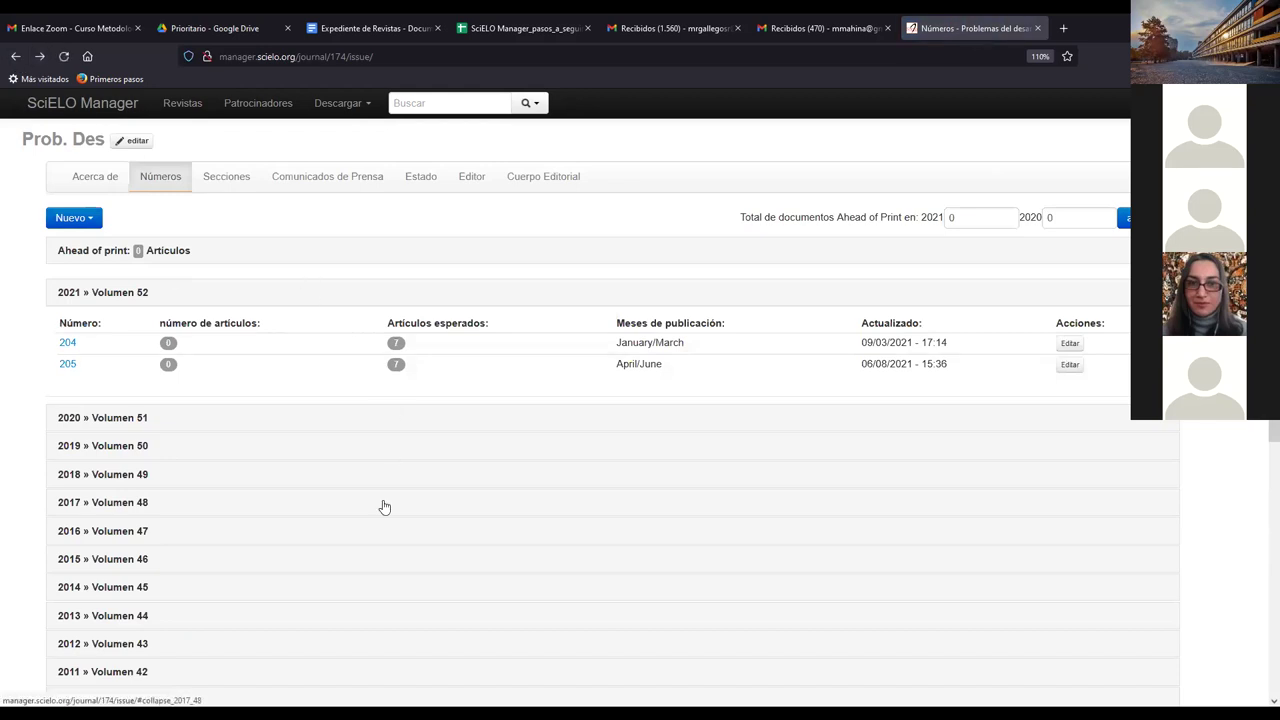
click(139, 421)
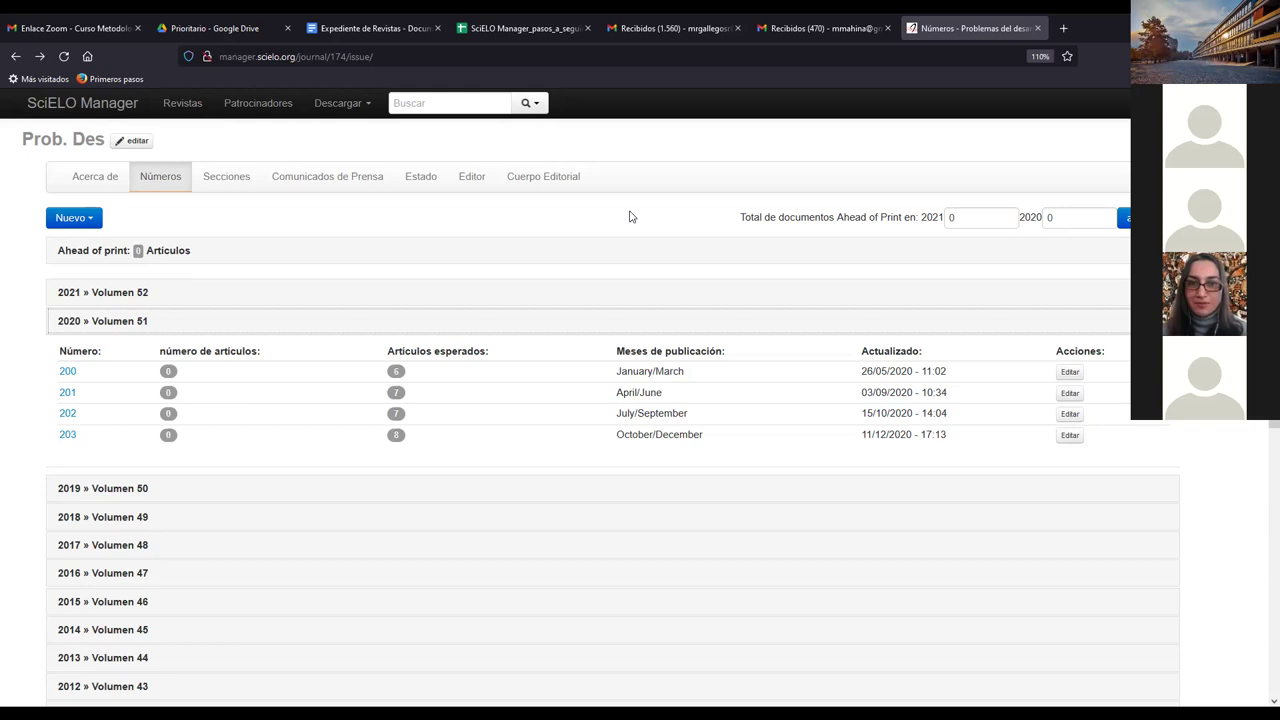
scroll(635, 230, down, 5)
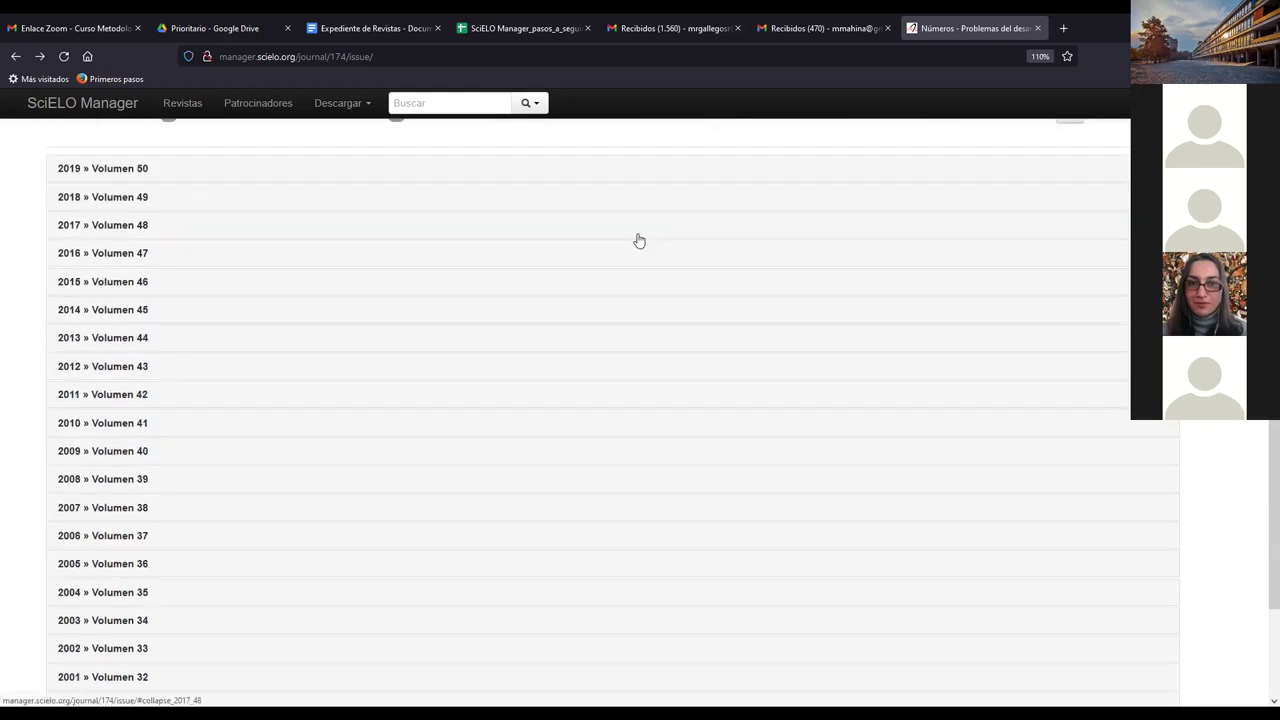
scroll(639, 240, up, 5)
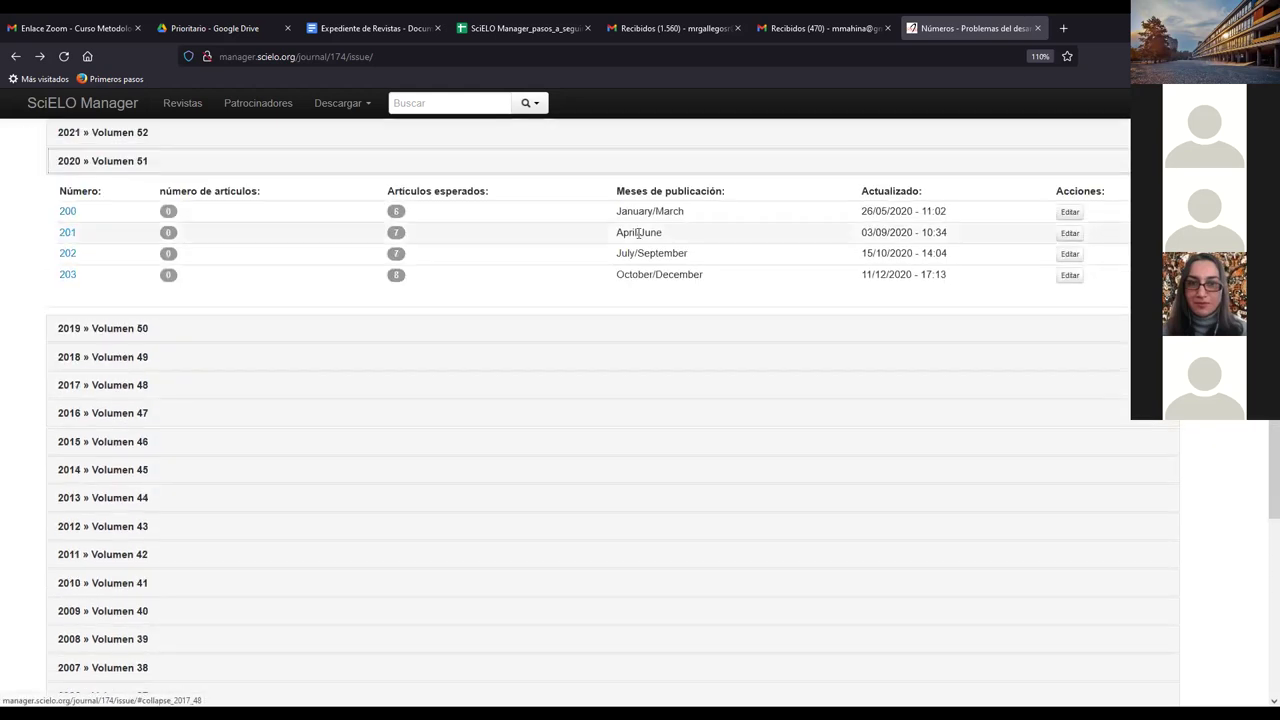